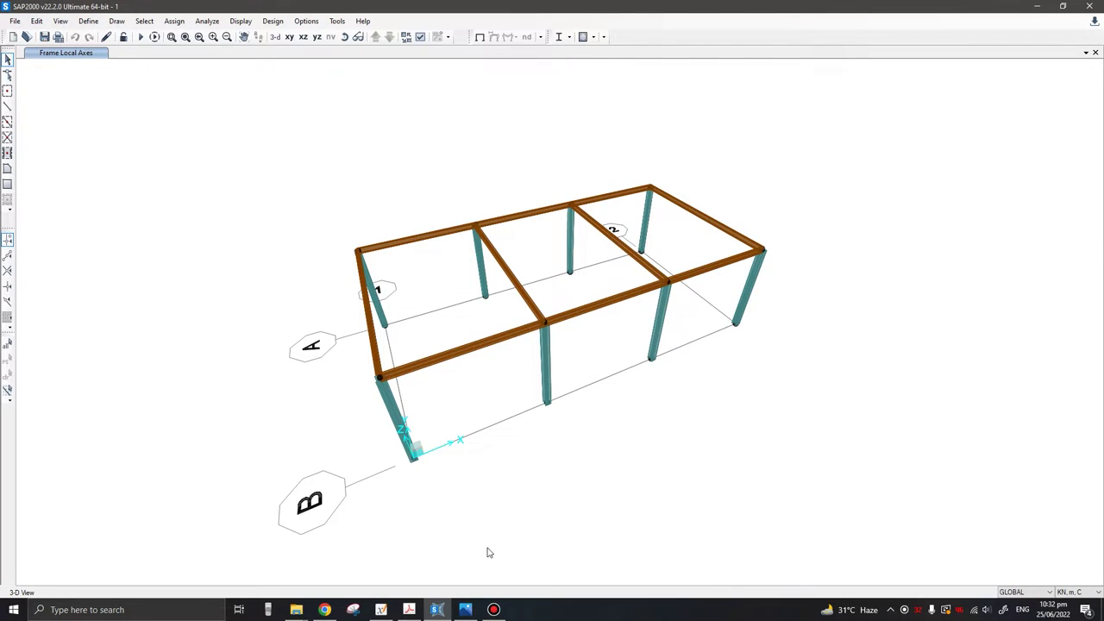
# - Bring up the building drawings photo with sections, elevations, ground floor plan and roof plan
pyautogui.click(465, 609)
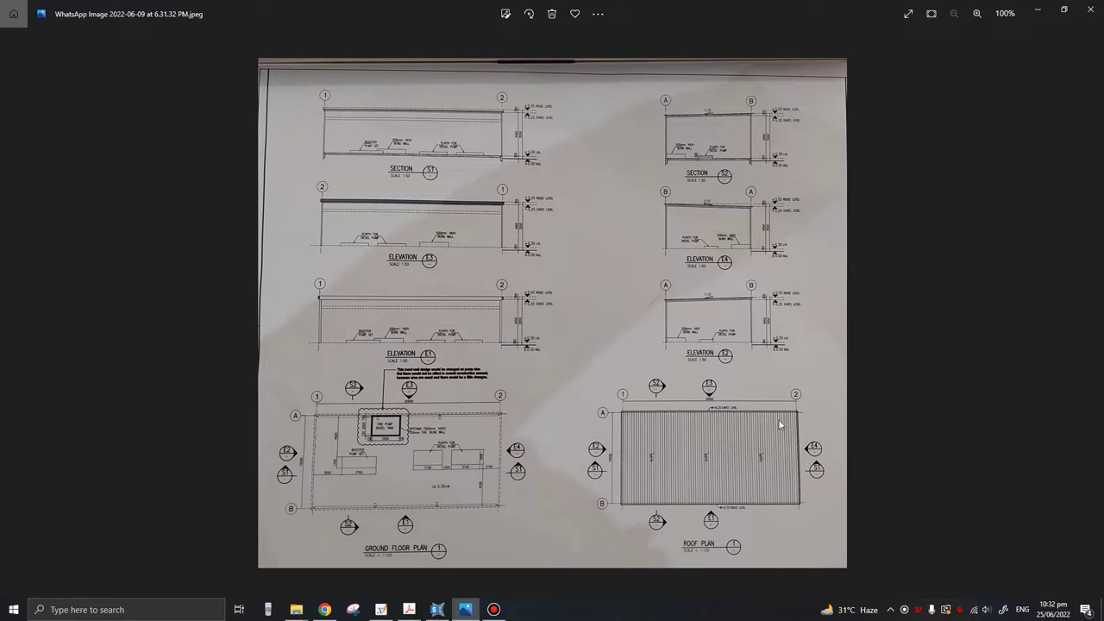
# - Minimize the drawings photo to return to the SAP2000 3-D frame model
pyautogui.click(1037, 9)
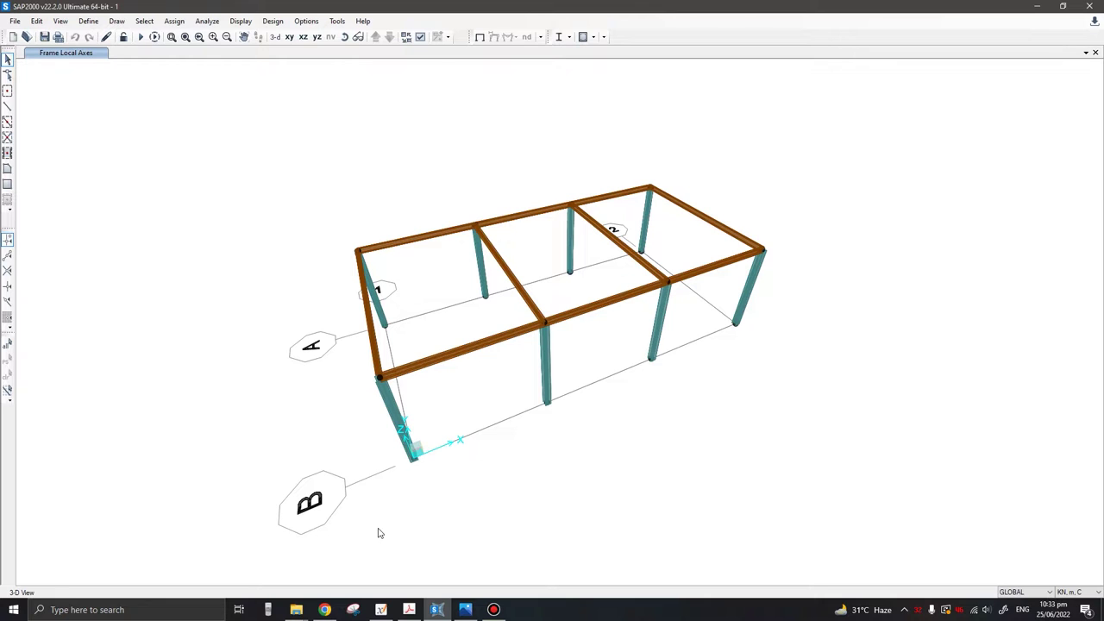
pyautogui.click(324, 610)
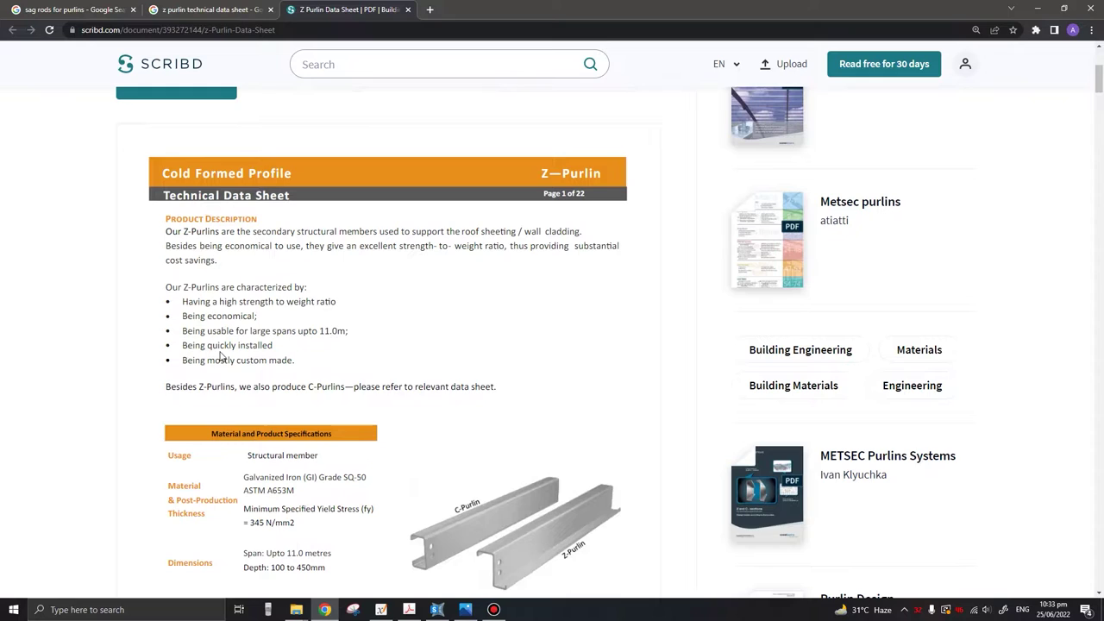
pyautogui.scroll(-1, 206, 356)
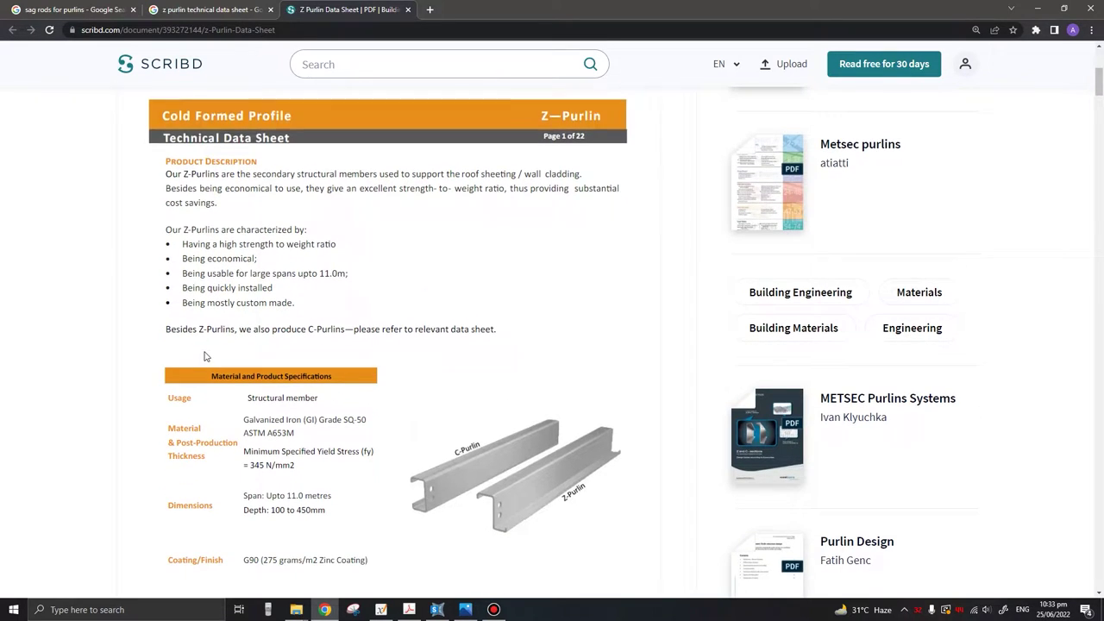
pyautogui.scroll(1, 102, 306)
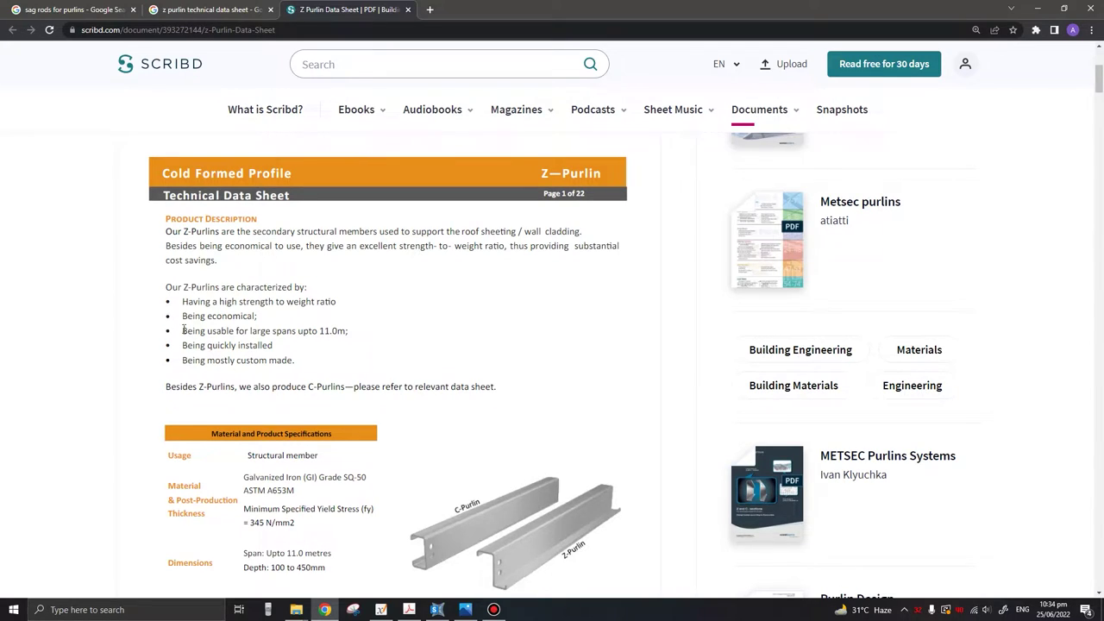
pyautogui.scroll(-1, 177, 349)
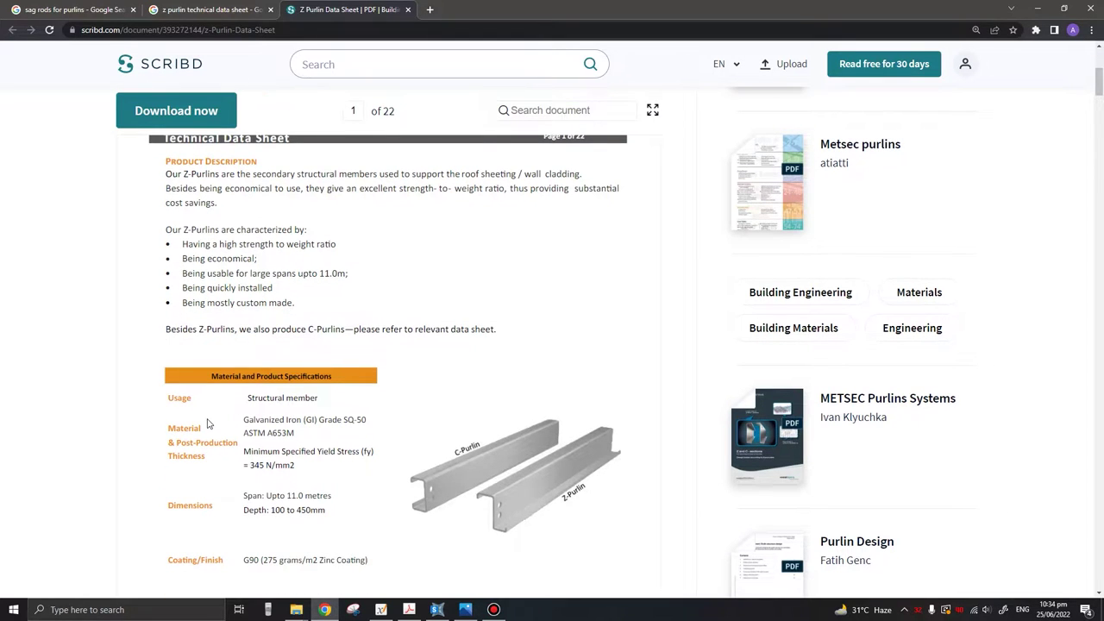
pyautogui.scroll(-1, 227, 425)
pyautogui.scroll(-3, 226, 396)
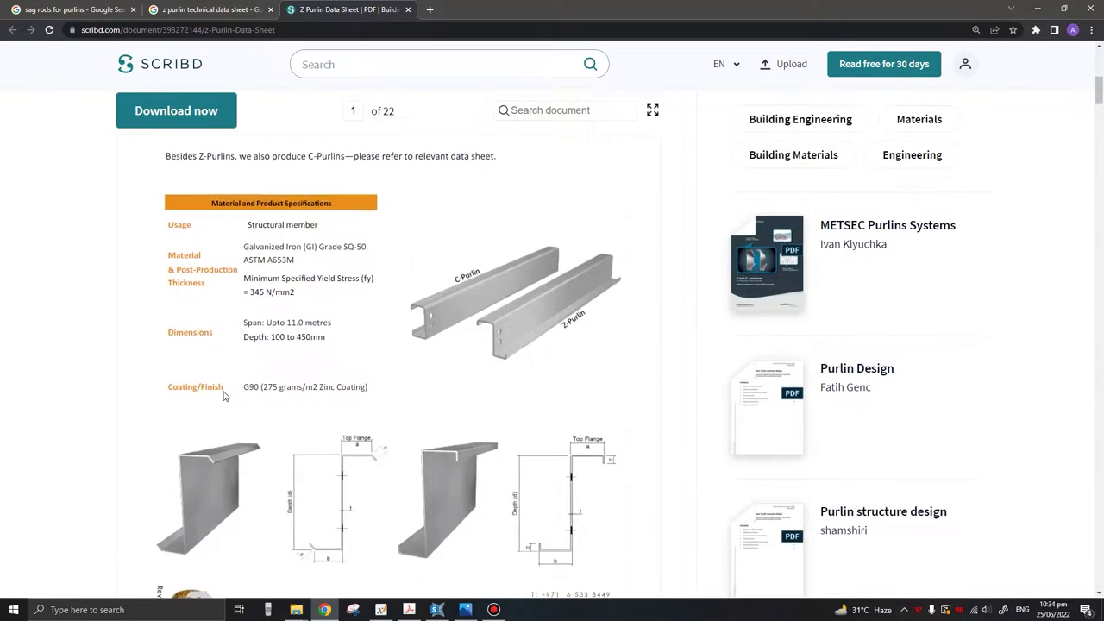
pyautogui.scroll(-1, 552, 353)
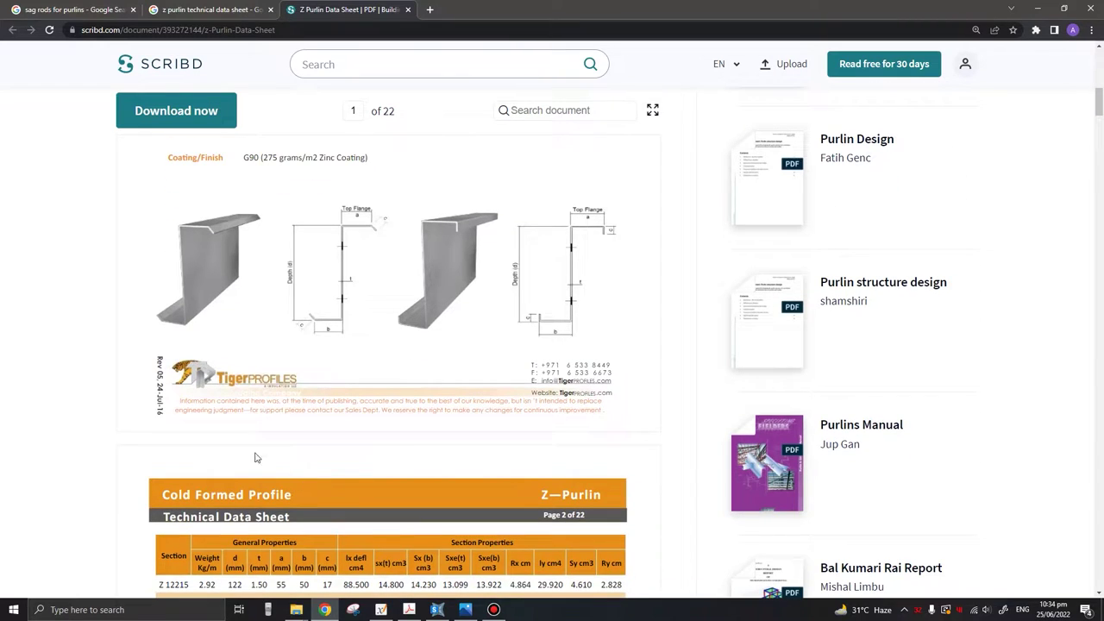
pyautogui.scroll(-1, 246, 441)
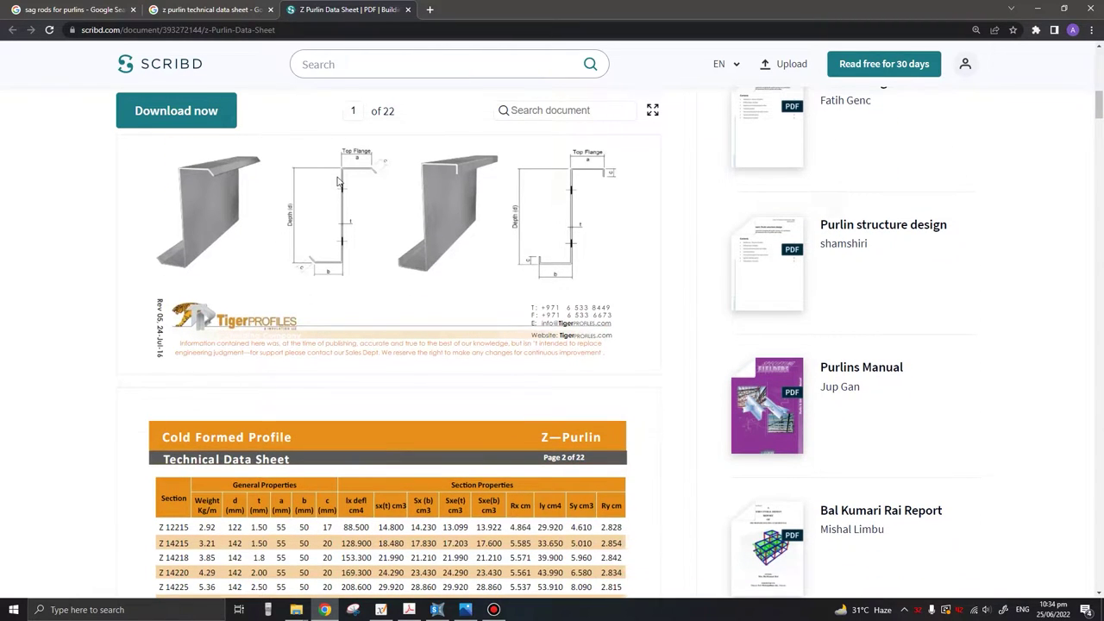
pyautogui.scroll(-1, 320, 420)
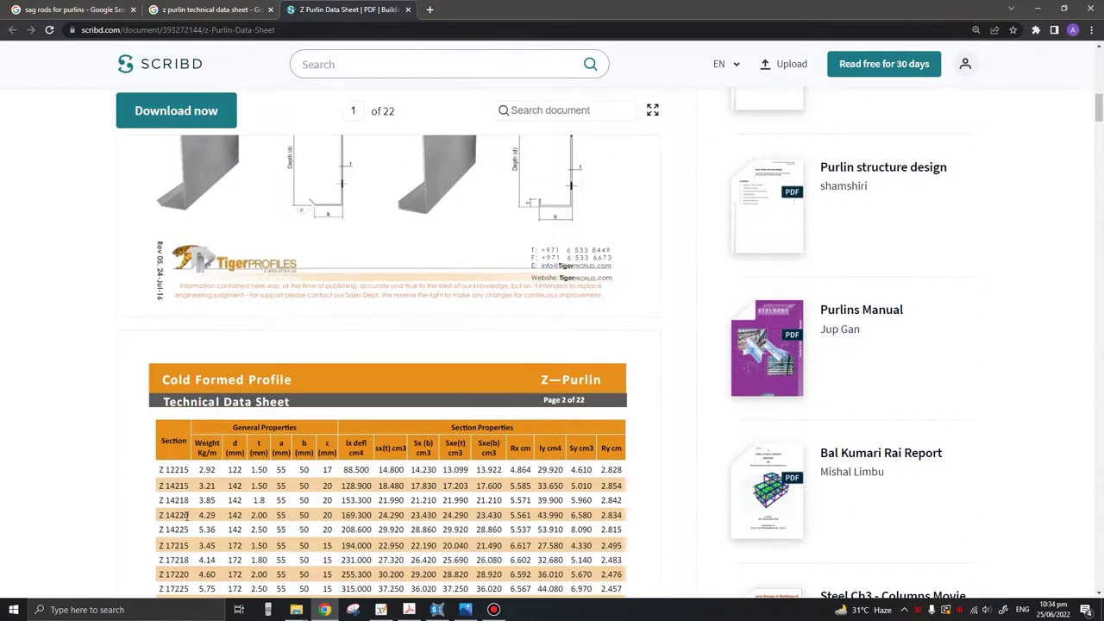
pyautogui.scroll(-1, 168, 505)
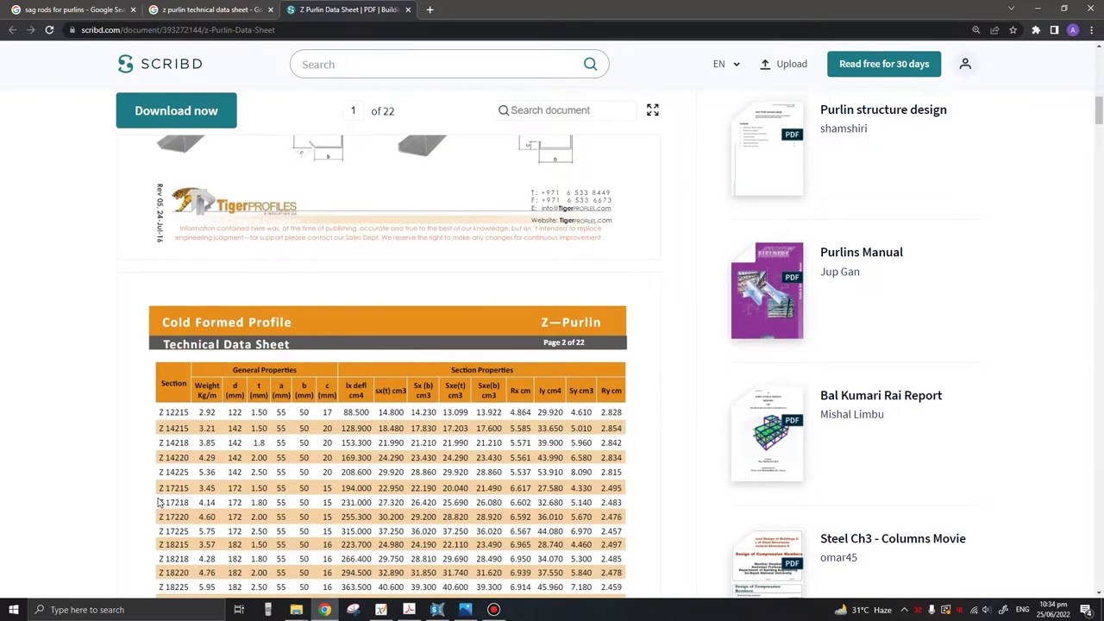
pyautogui.scroll(3, 121, 520)
pyautogui.scroll(-5, 123, 522)
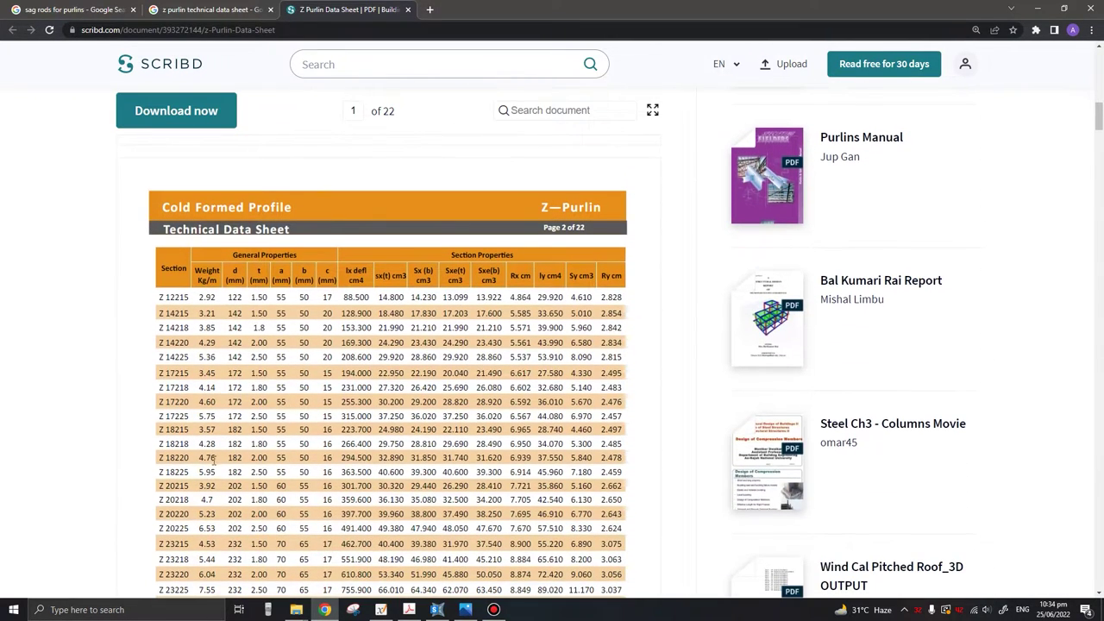
pyautogui.scroll(7, 206, 470)
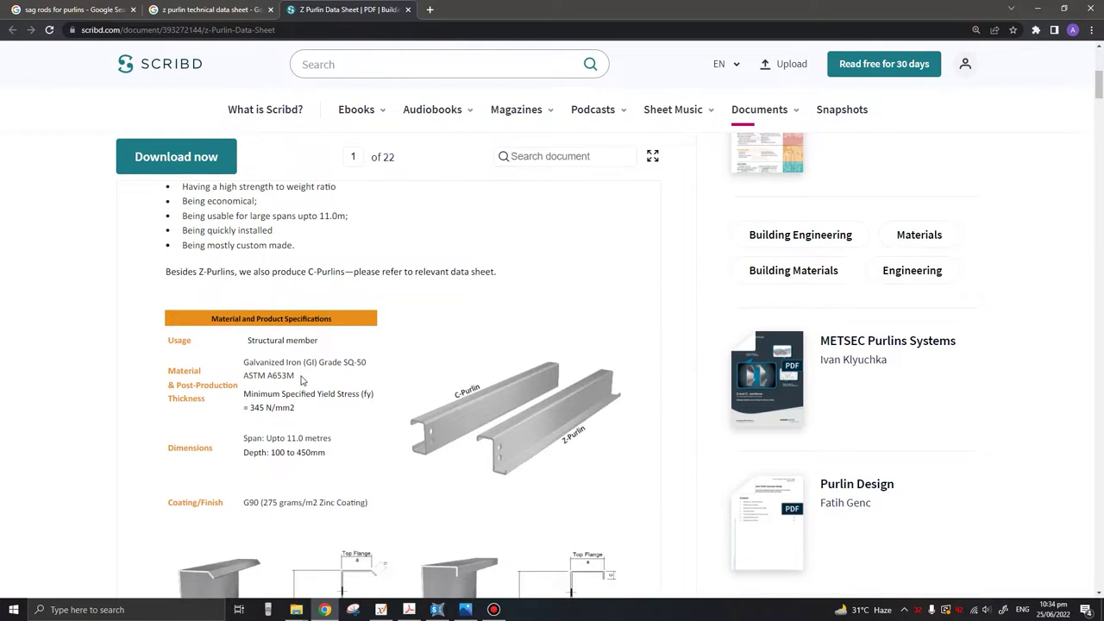
pyautogui.moveTo(303, 380); pyautogui.dragTo(365, 363)
pyautogui.click(352, 379)
pyautogui.scroll(-1, 293, 452)
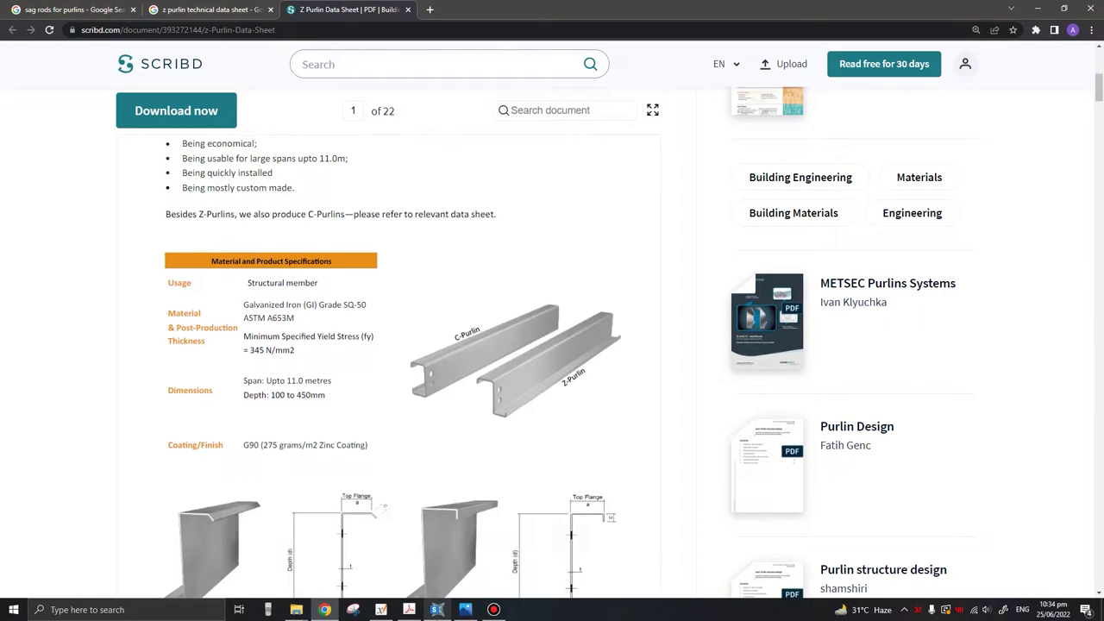
pyautogui.click(437, 609)
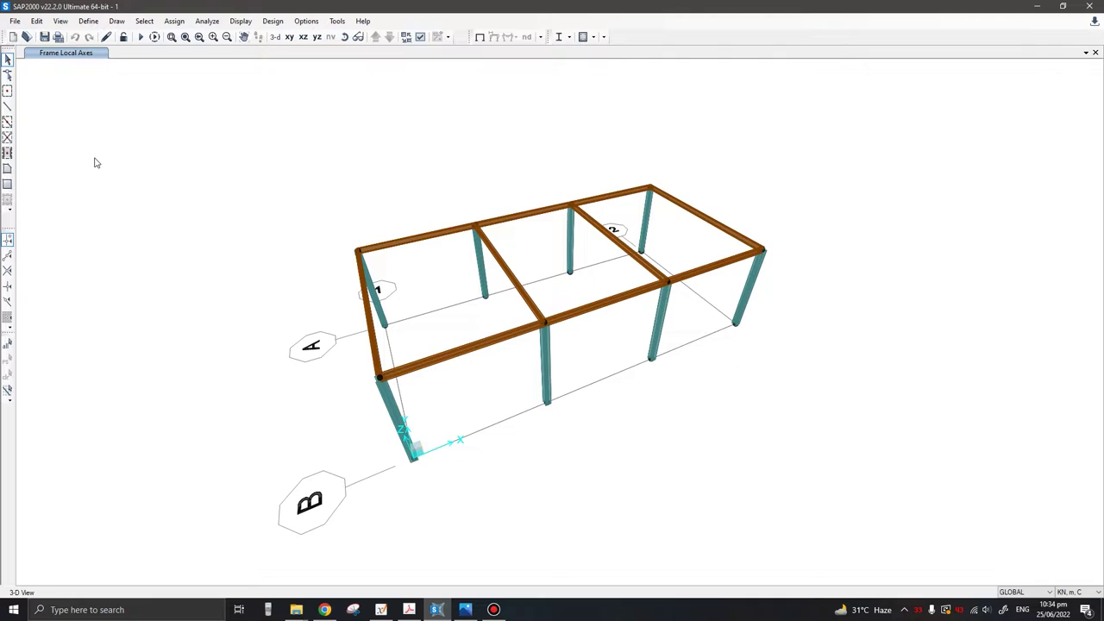
# - Delete the Tendon material from the defined materials list
pyautogui.click(91, 21)
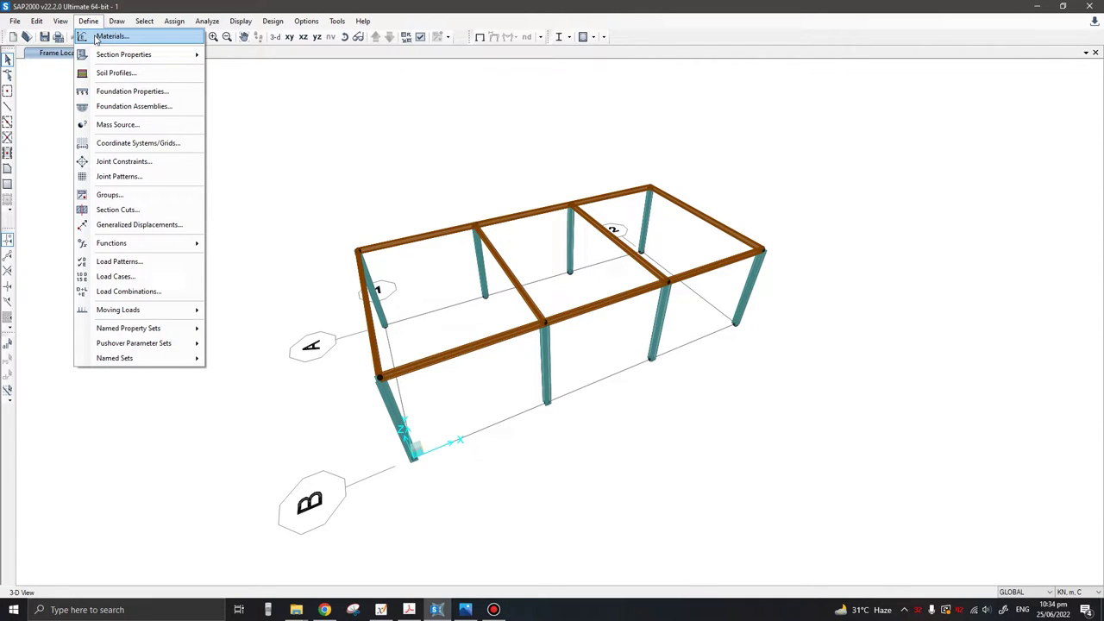
pyautogui.click(110, 36)
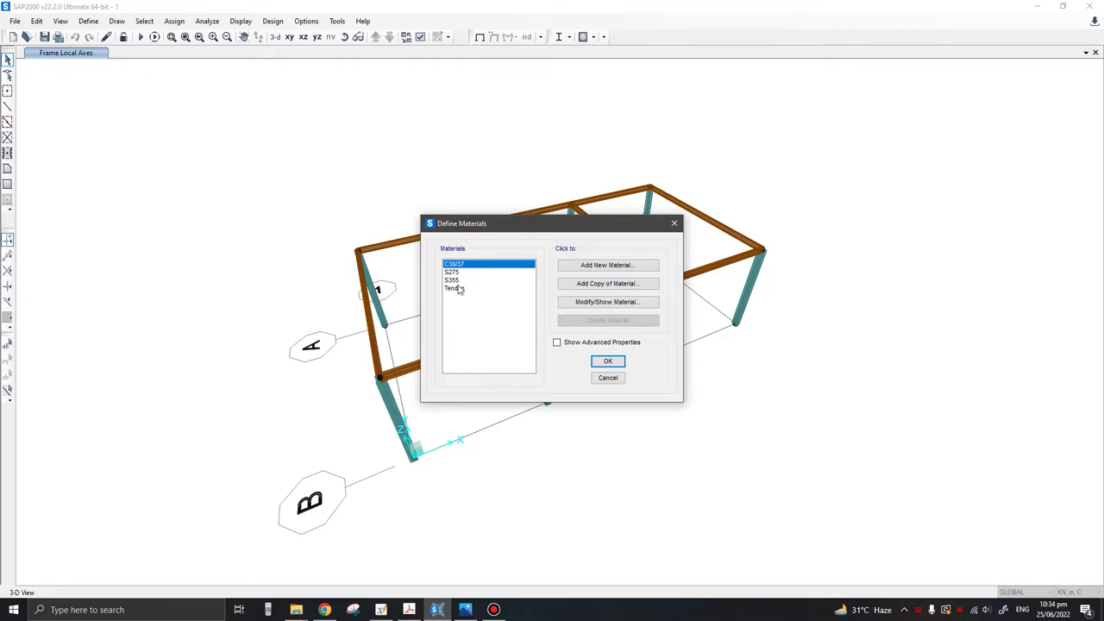
pyautogui.click(463, 289)
pyautogui.click(559, 322)
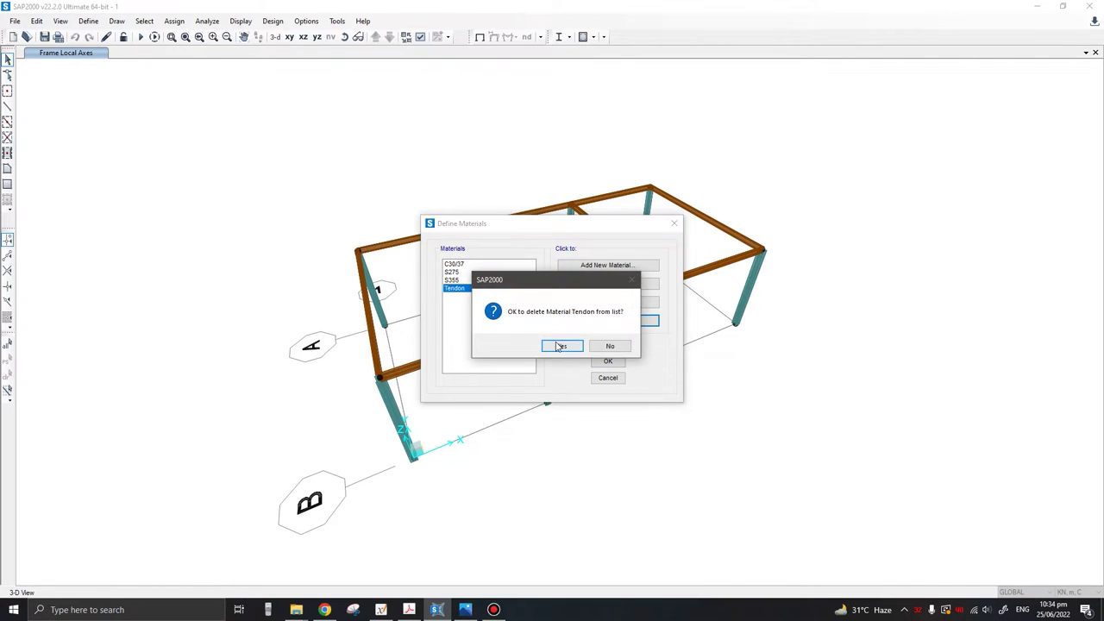
pyautogui.click(561, 345)
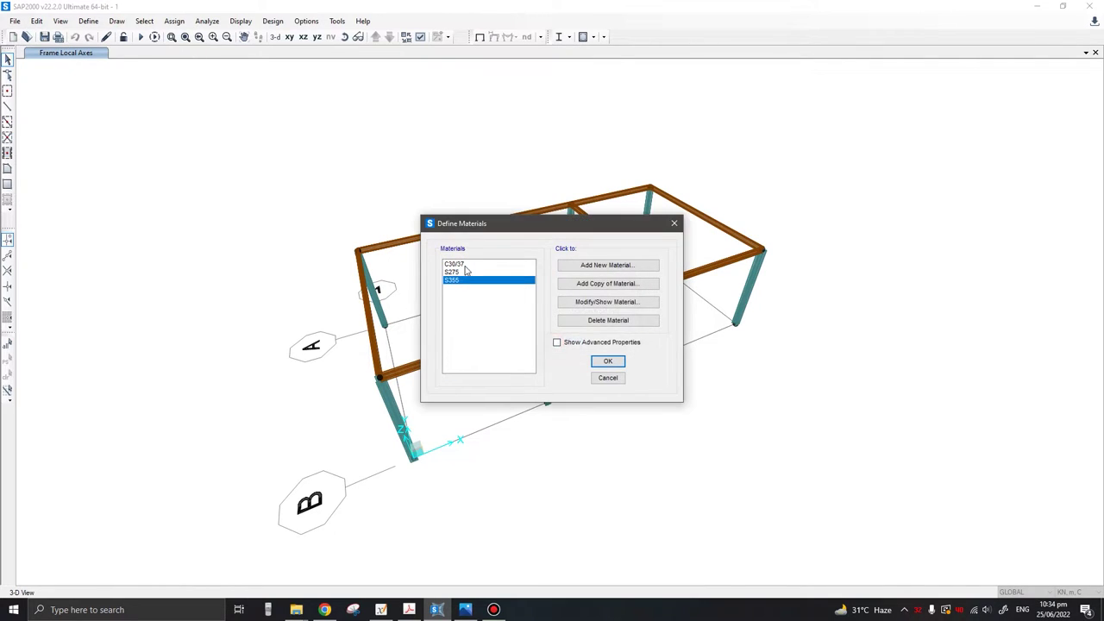
# - Add a new ColdFormed material, ASTM A653 SQ Grade 50, after checking the data sheet
pyautogui.click(614, 268)
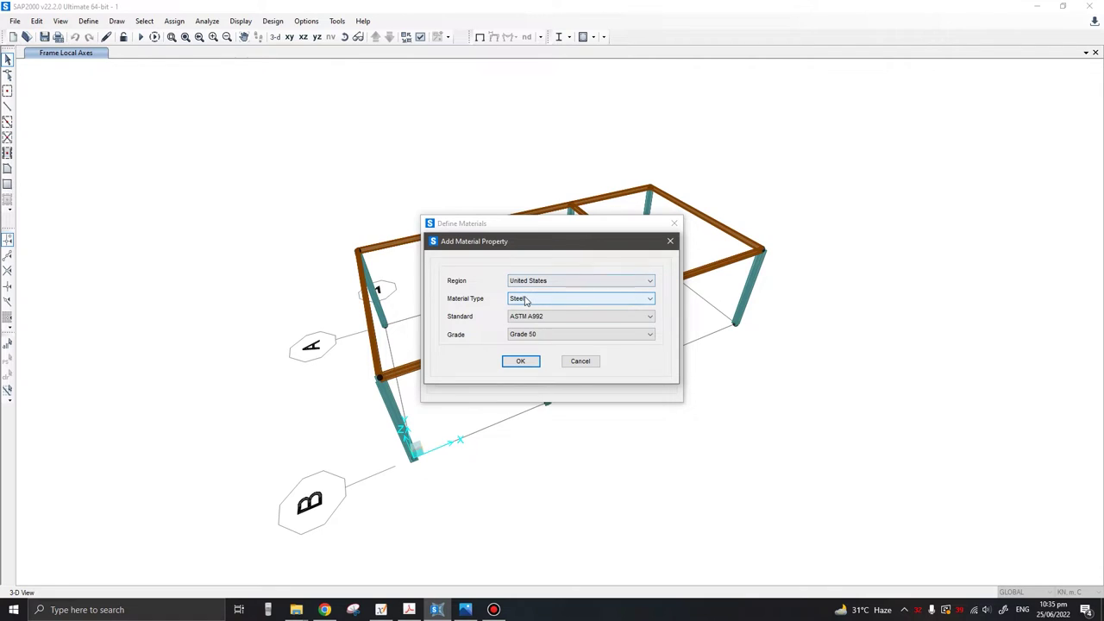
pyautogui.click(525, 299)
pyautogui.click(533, 325)
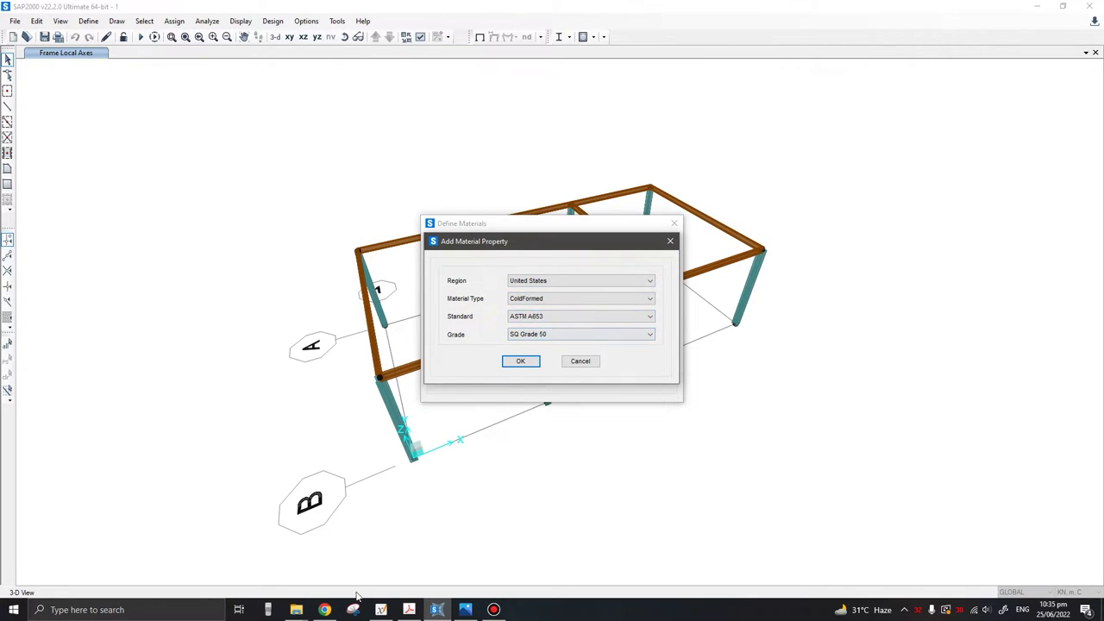
pyautogui.click(323, 609)
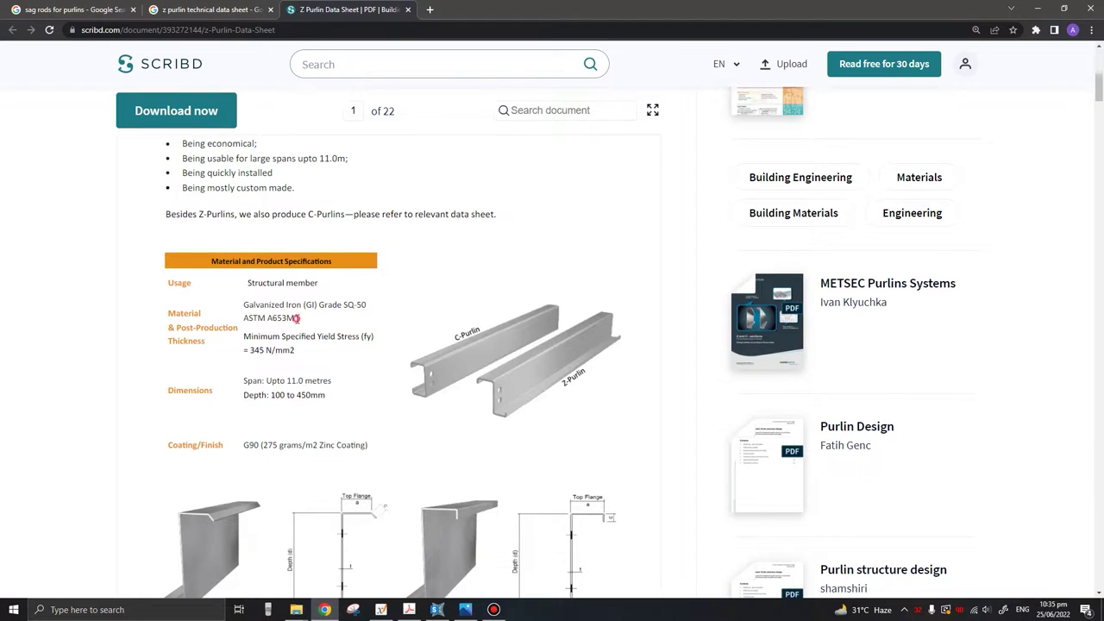
pyautogui.moveTo(296, 318); pyautogui.dragTo(263, 320)
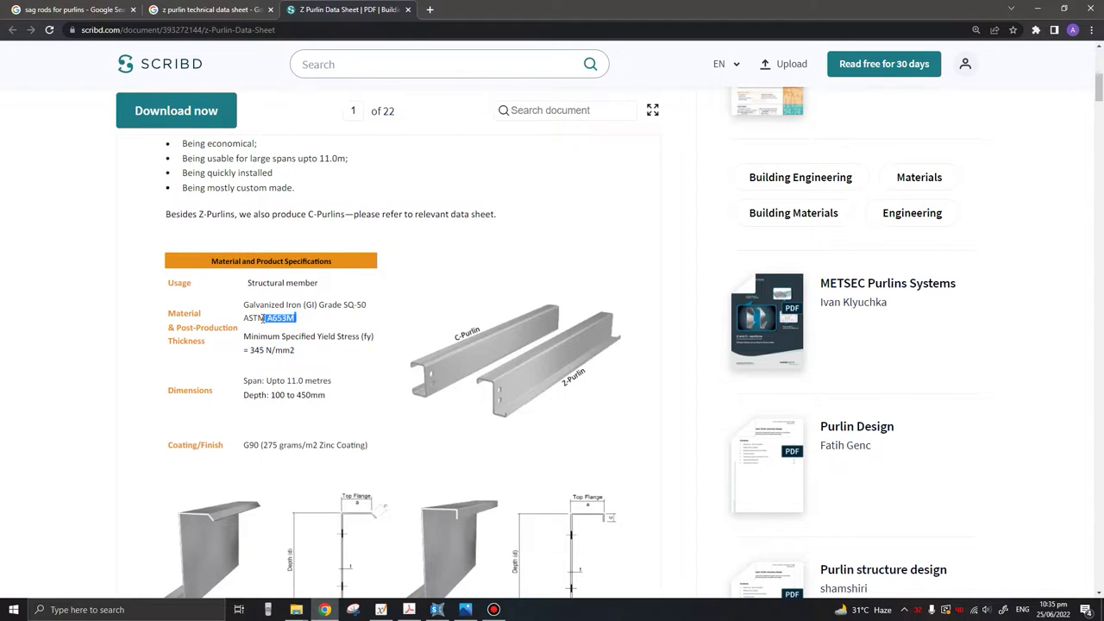
pyautogui.tripleClick(369, 317)
pyautogui.click(377, 304)
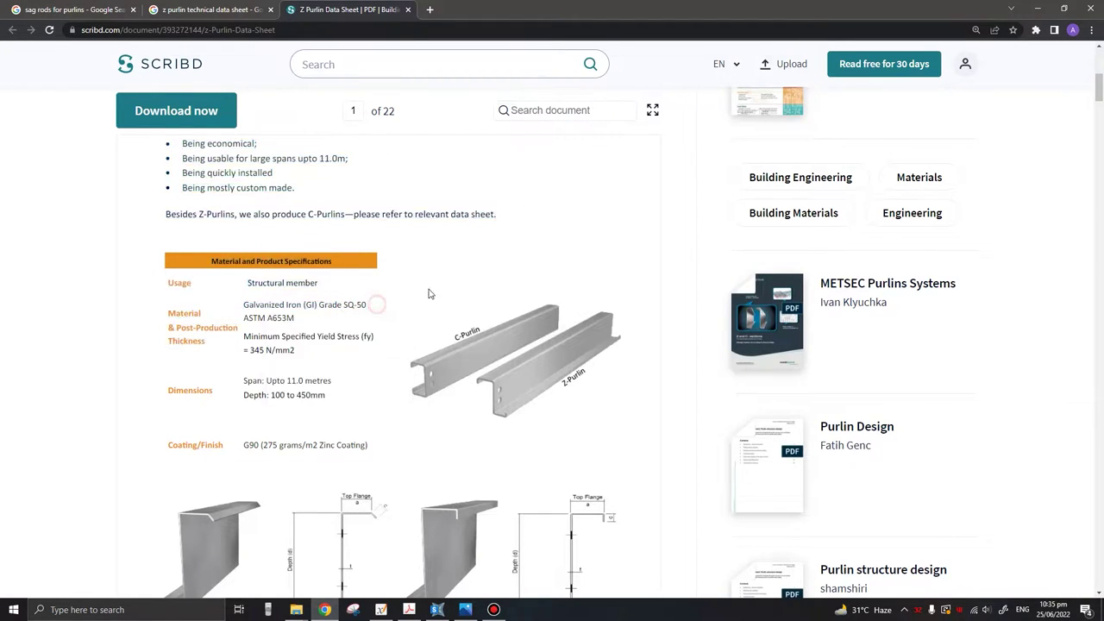
pyautogui.click(1011, 9)
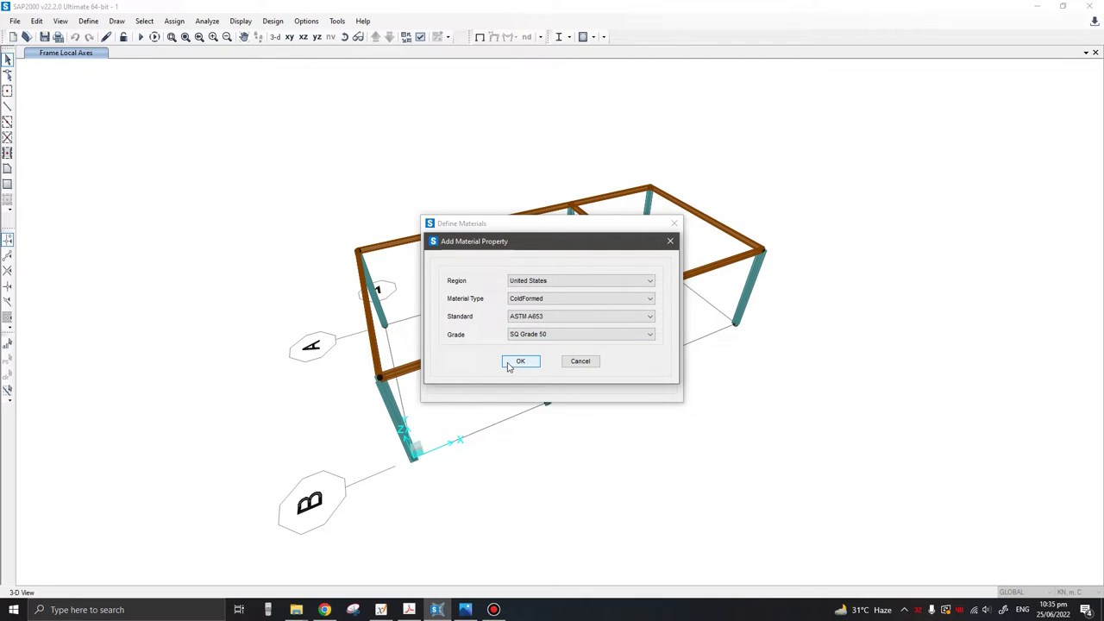
pyautogui.click(512, 361)
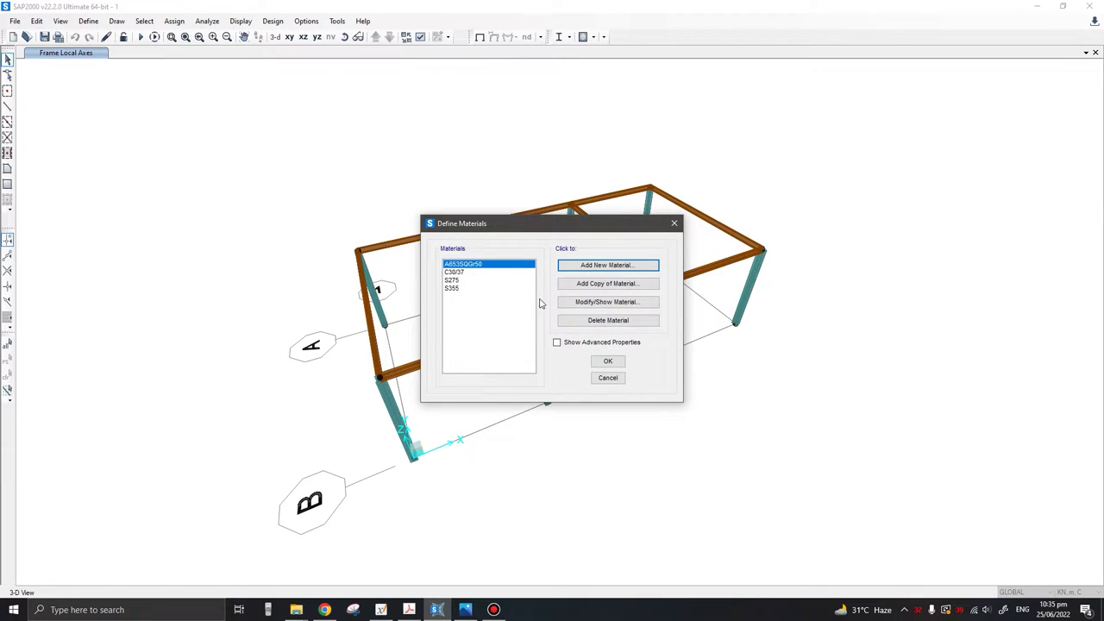
# - Review A653SQGr50 in N, mm units (Fy 344.7379, Fu 448.1593) and accept the materials
pyautogui.click(598, 303)
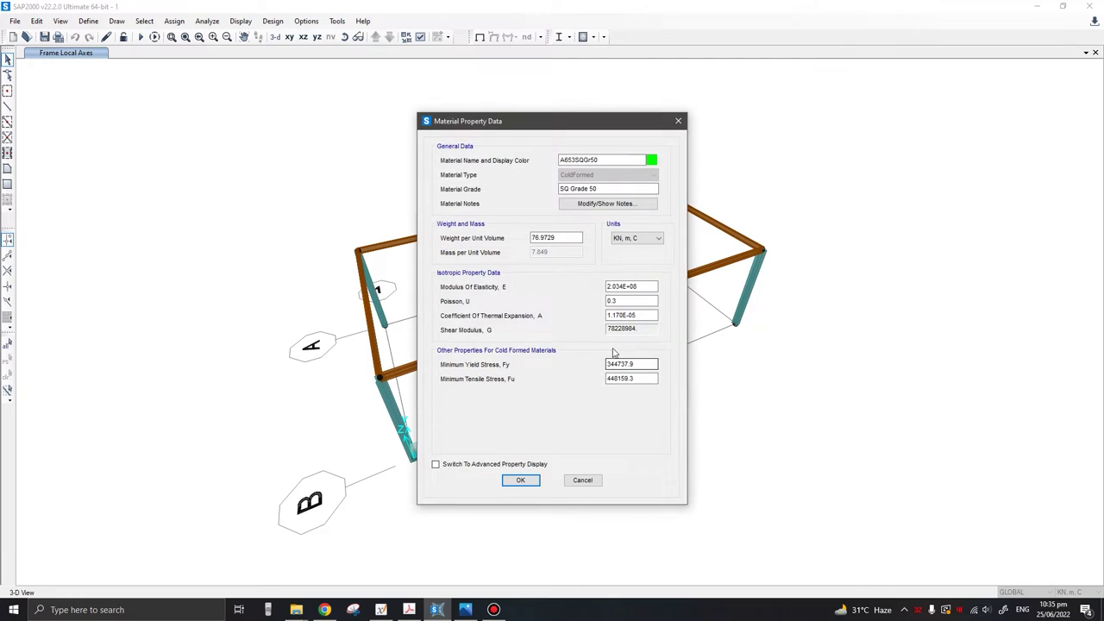
pyautogui.click(638, 239)
pyautogui.click(627, 282)
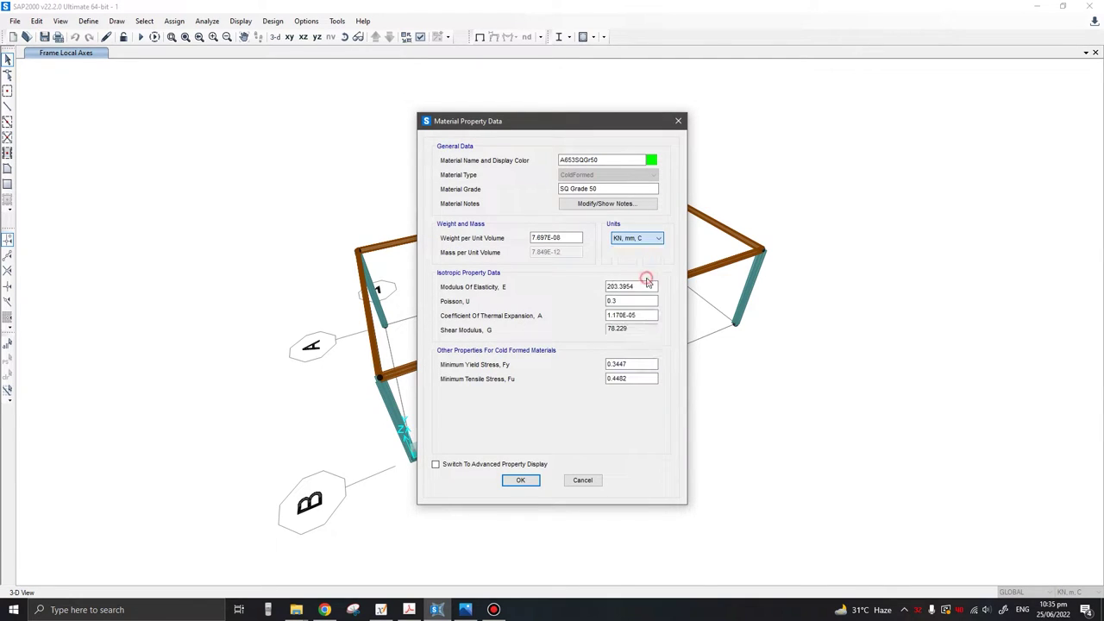
pyautogui.click(656, 238)
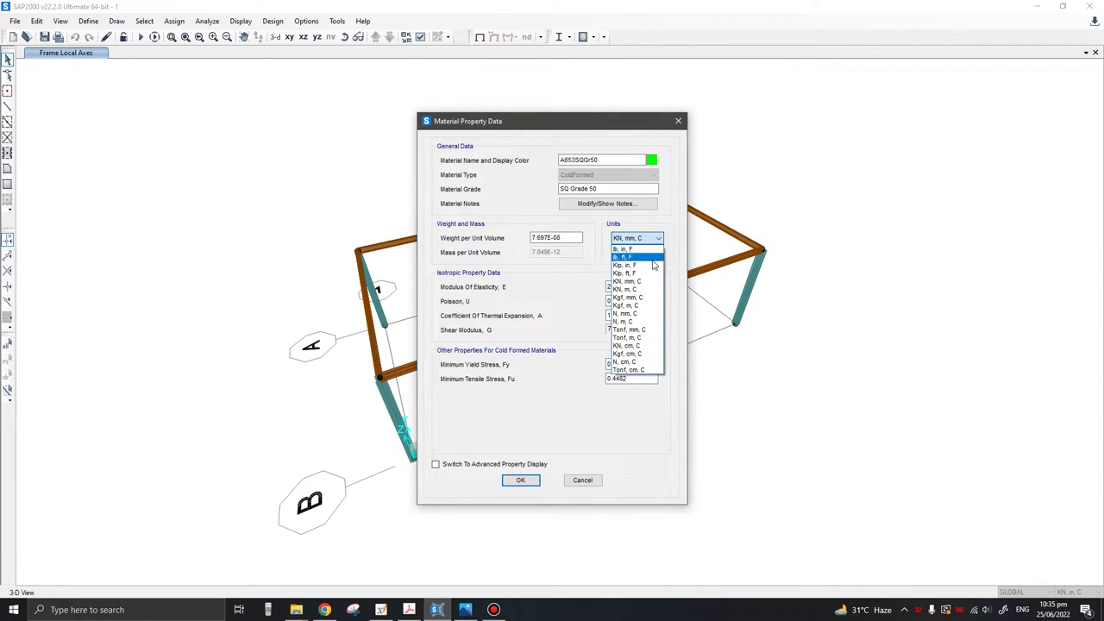
pyautogui.click(630, 313)
pyautogui.click(639, 364)
pyautogui.doubleClick(639, 363)
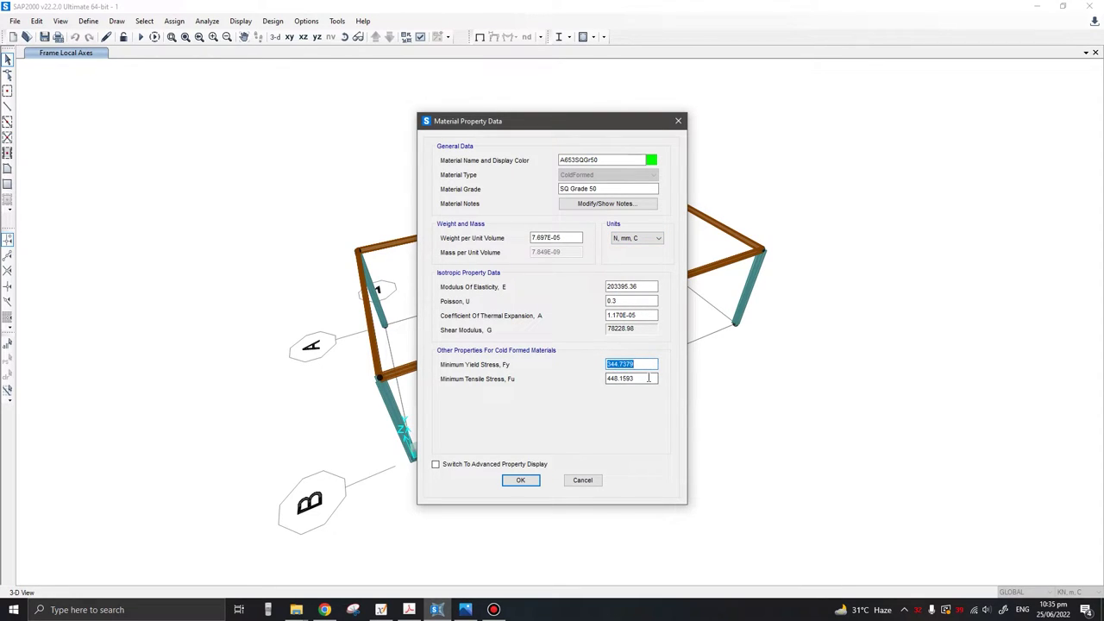
pyautogui.doubleClick(648, 379)
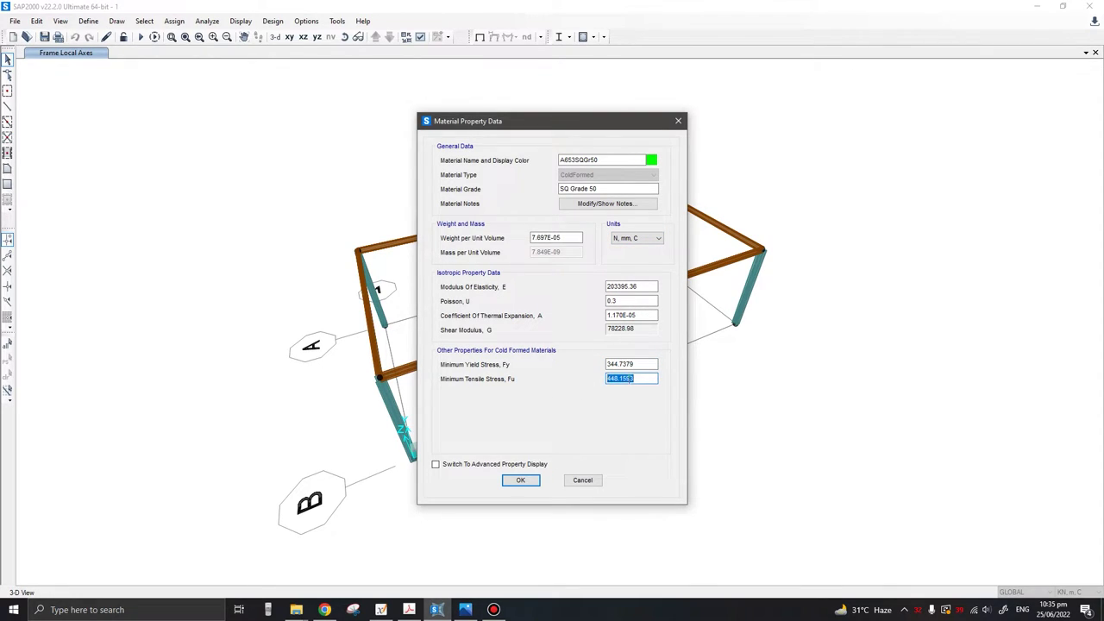
pyautogui.click(533, 481)
pyautogui.click(603, 363)
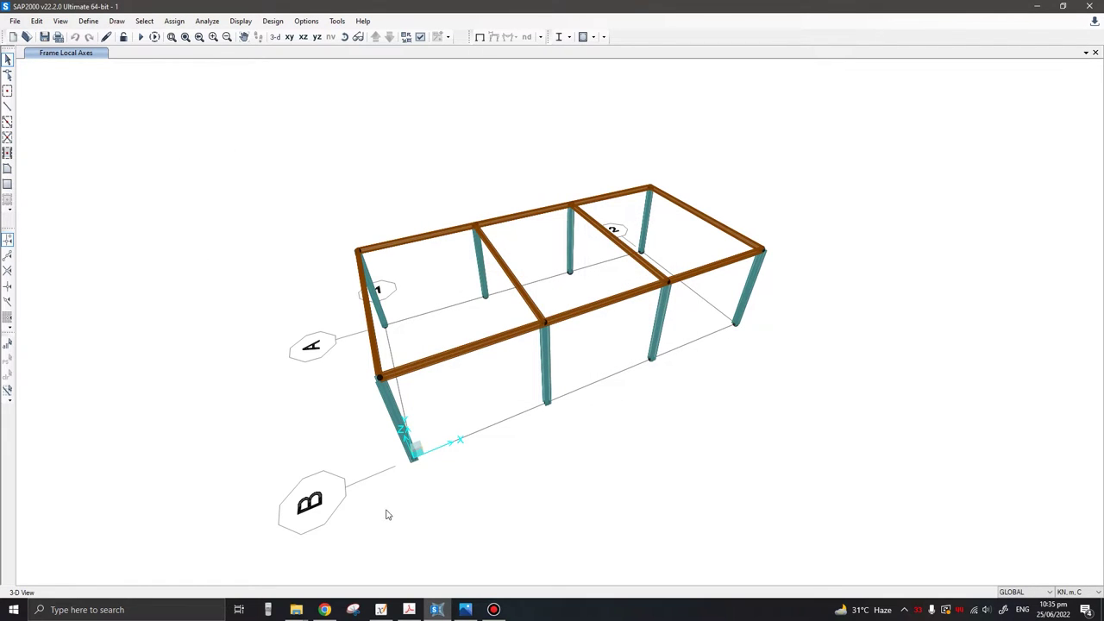
# - Read the Z 20225 purlin row in the Scribd table: 202 mm deep, 2.50 mm thick, lip 16
pyautogui.click(325, 610)
pyautogui.scroll(-6, 322, 469)
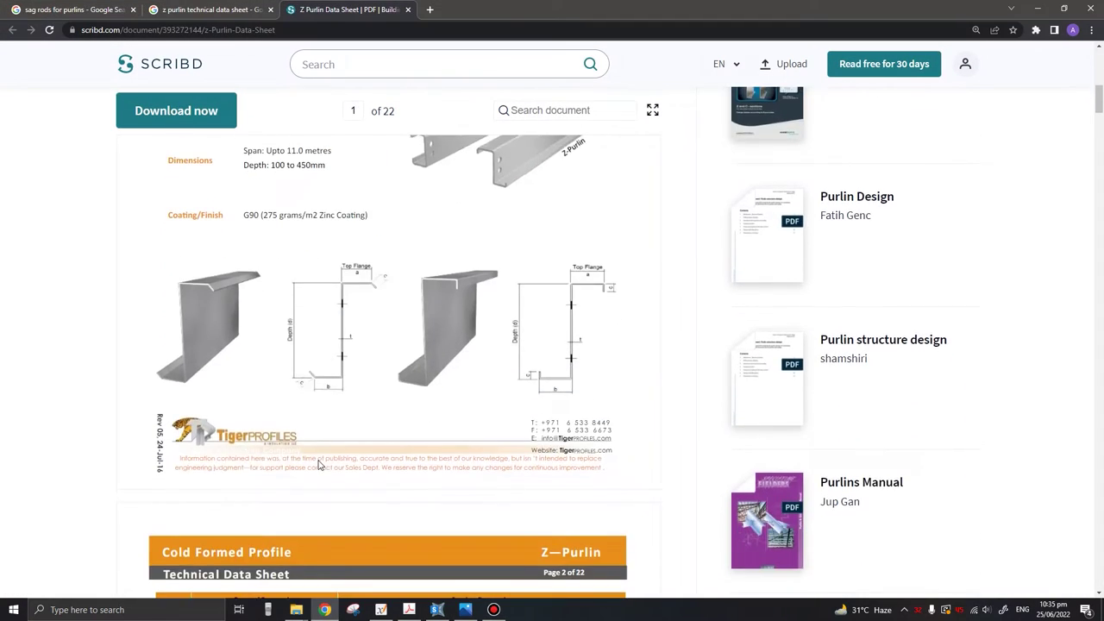
pyautogui.scroll(-3, 323, 469)
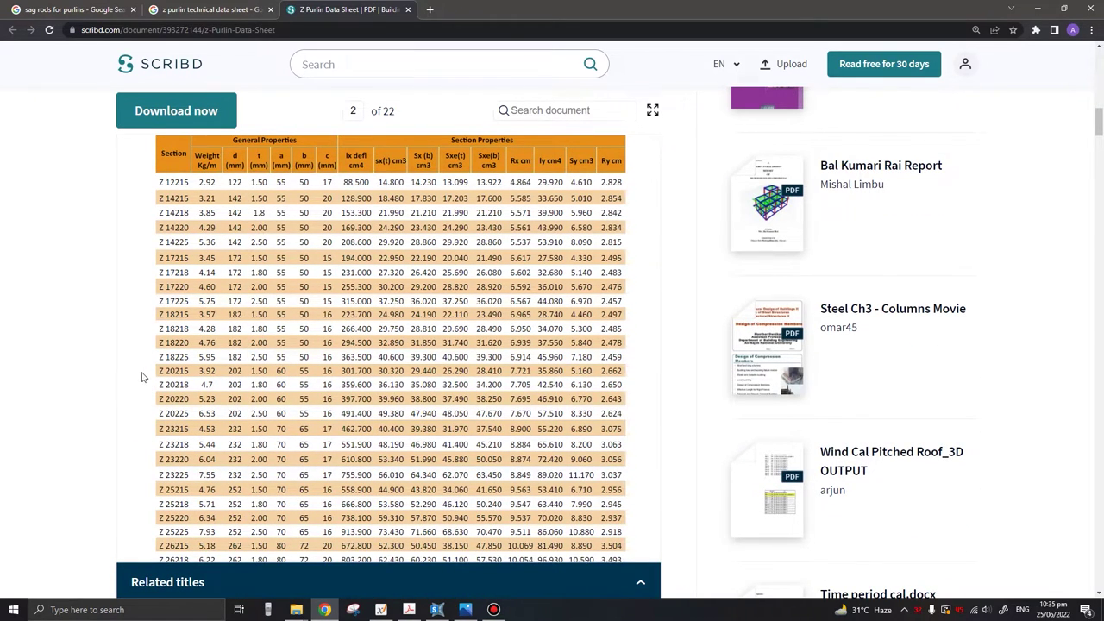
pyautogui.scroll(-1, 172, 407)
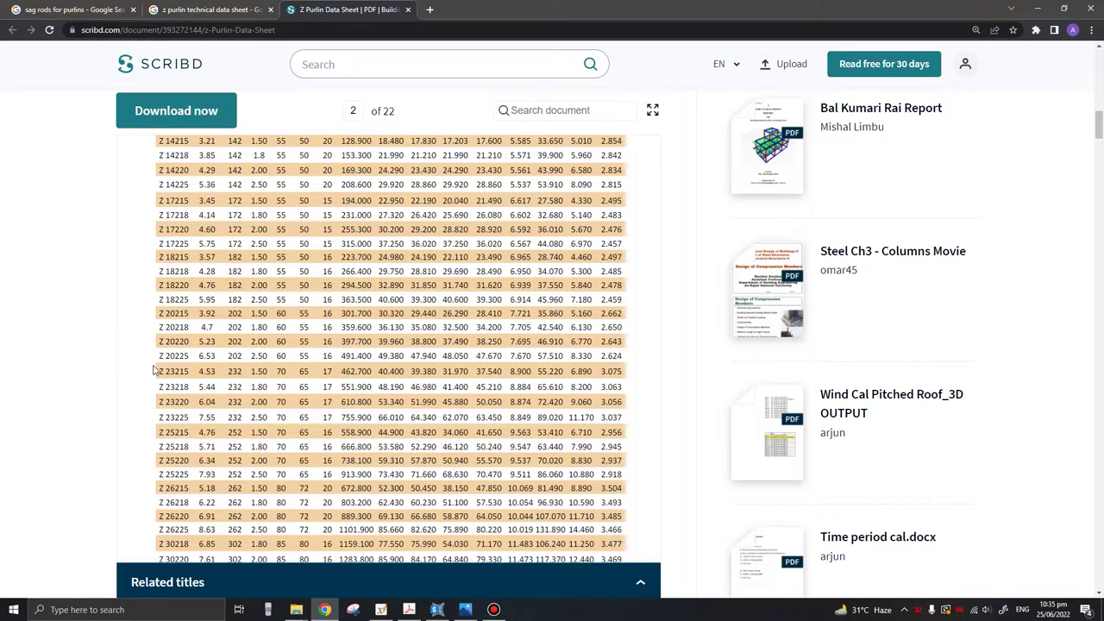
pyautogui.scroll(-1, 157, 393)
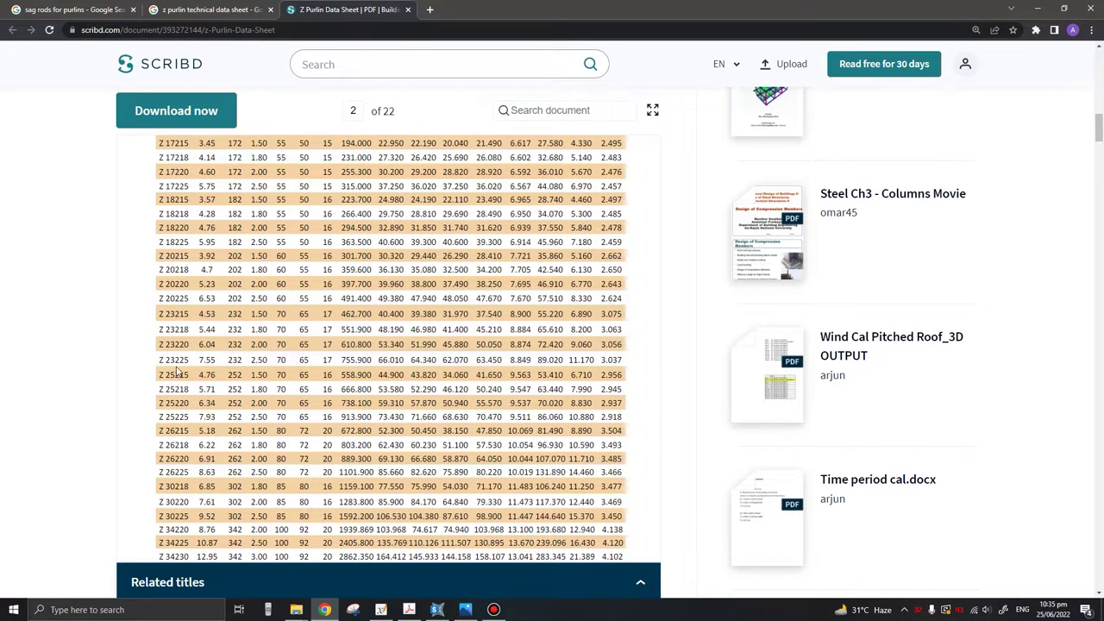
pyautogui.scroll(1, 175, 370)
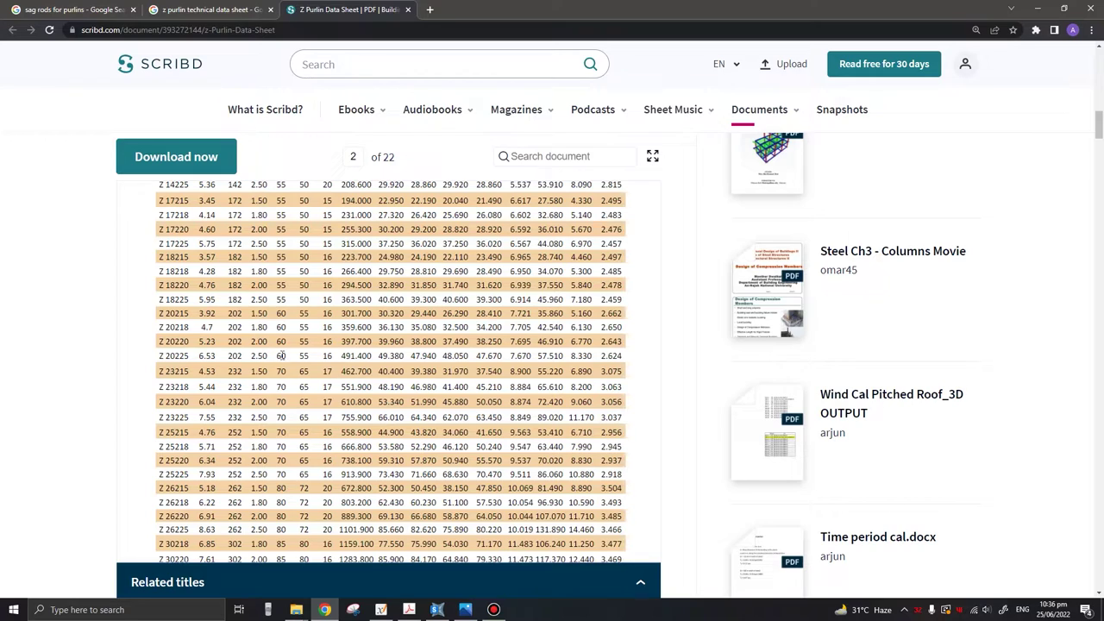
pyautogui.moveTo(159, 356); pyautogui.dragTo(263, 354)
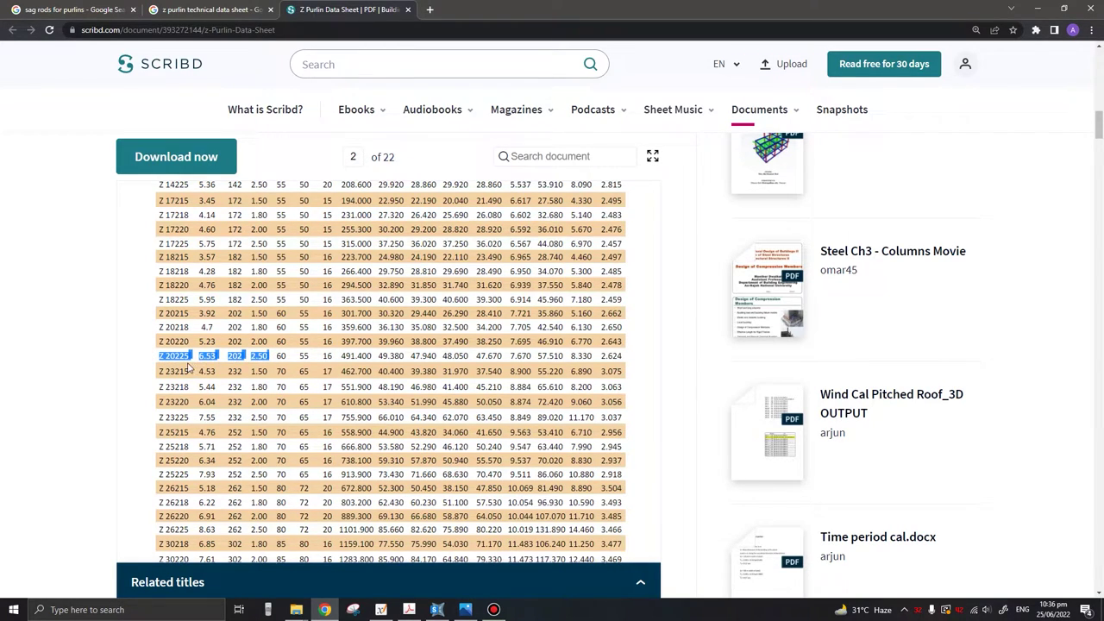
pyautogui.click(241, 357)
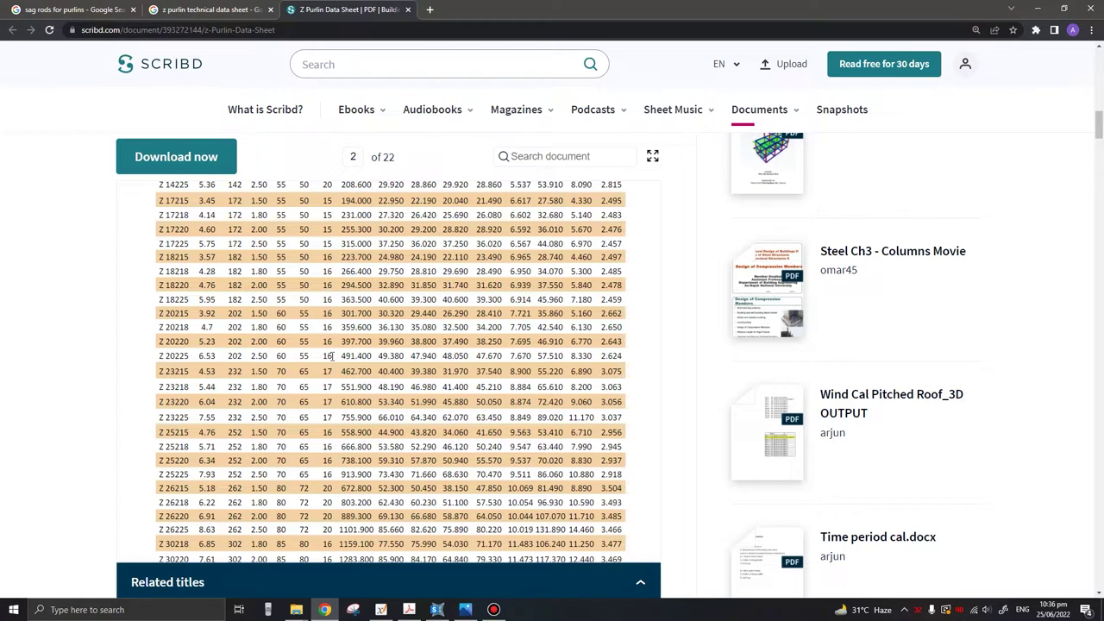
pyautogui.scroll(1, 332, 356)
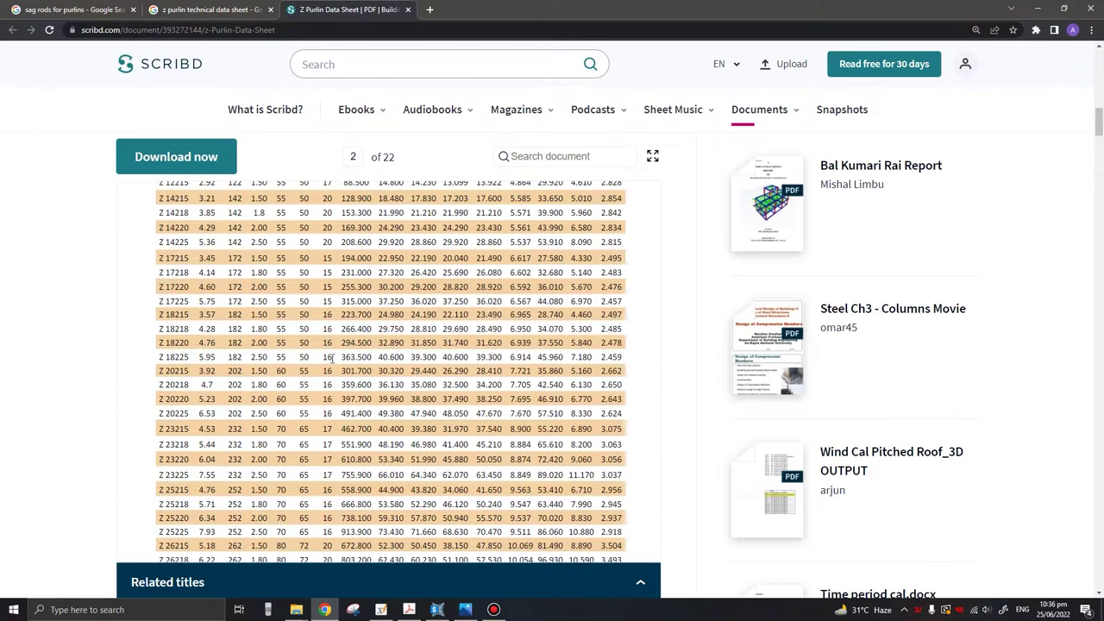
pyautogui.doubleClick(328, 413)
pyautogui.scroll(2, 320, 535)
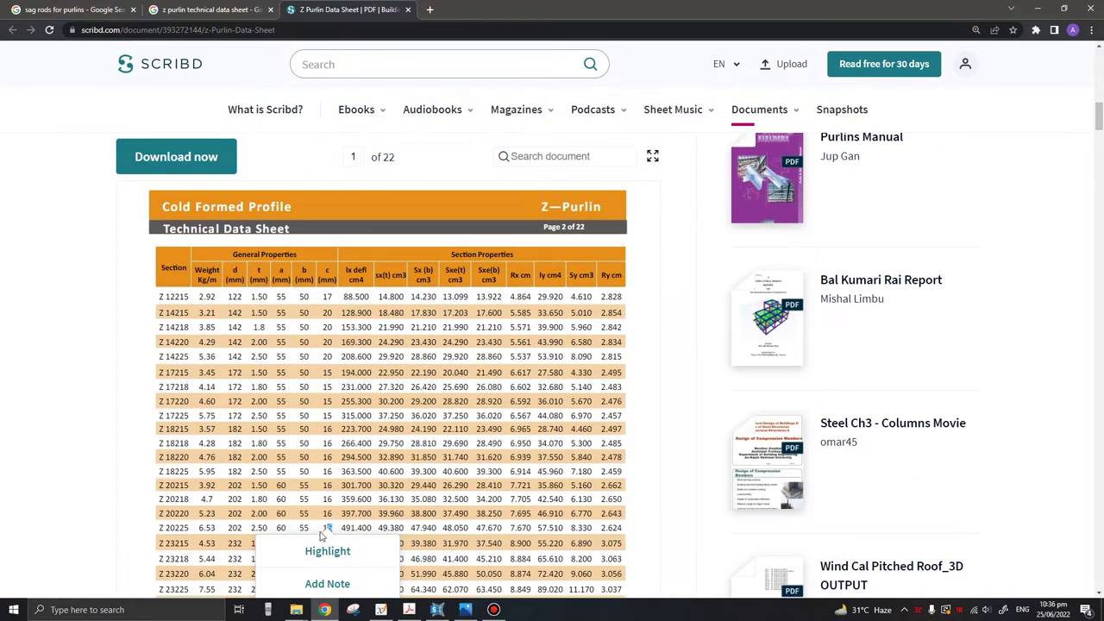
# - Open Frame Sections, add a new property and set its type to Cold Formed
pyautogui.click(436, 609)
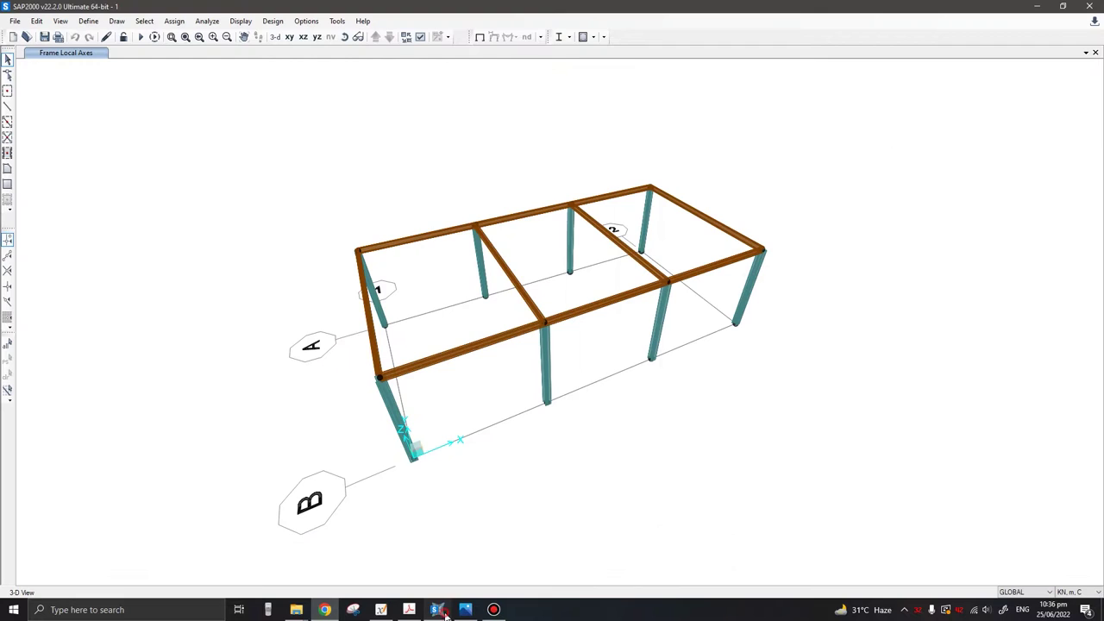
pyautogui.click(88, 21)
pyautogui.moveTo(124, 54)
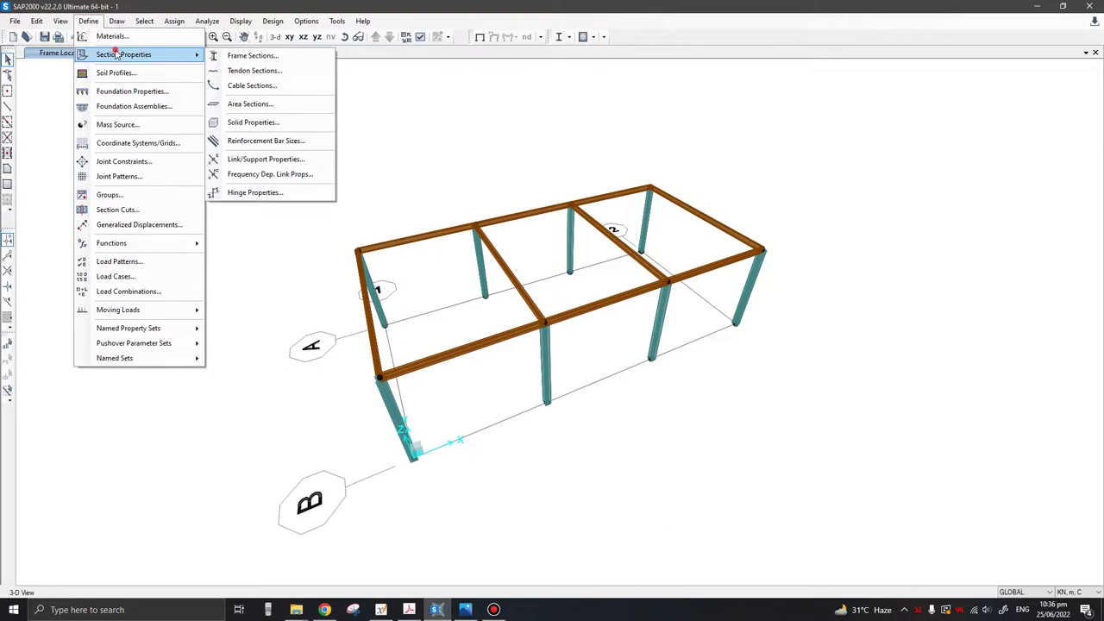
pyautogui.click(240, 56)
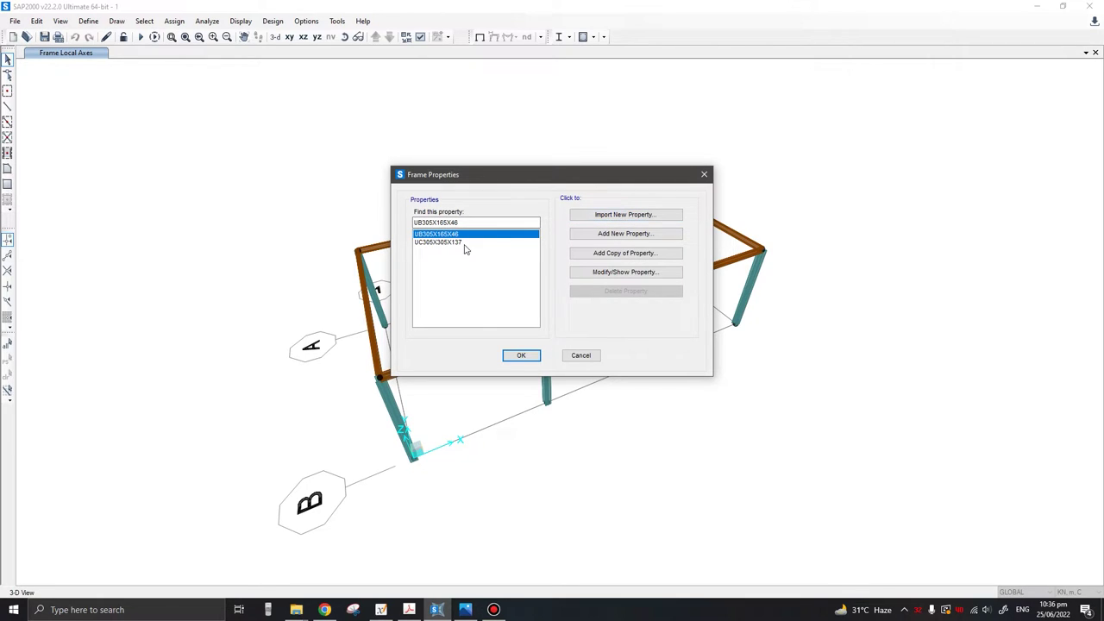
pyautogui.moveTo(587, 176); pyautogui.dragTo(689, 187)
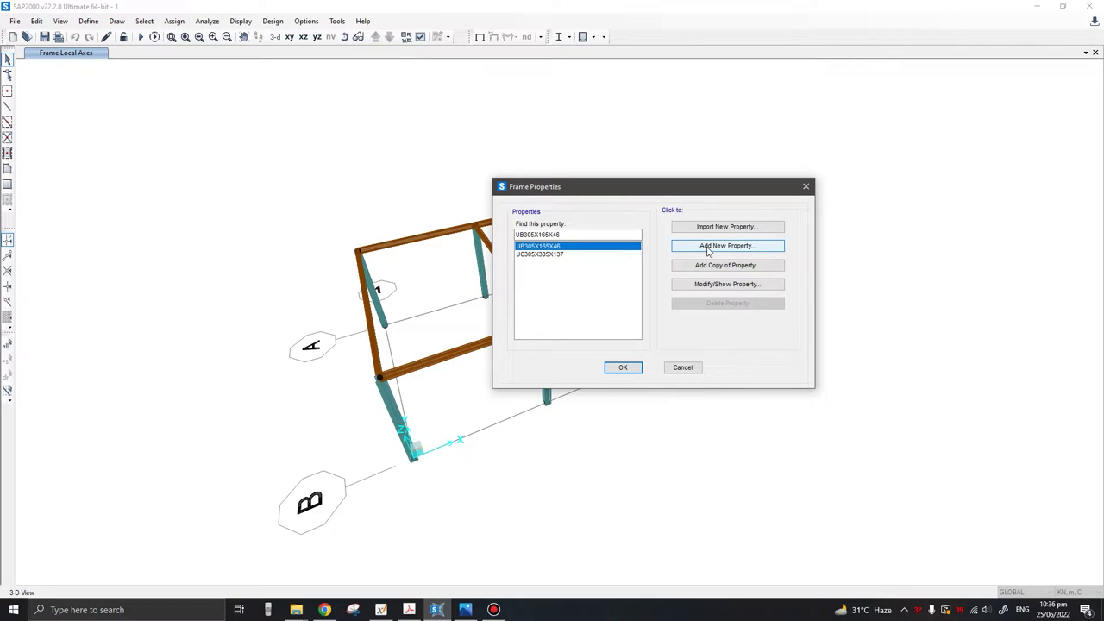
pyautogui.click(708, 247)
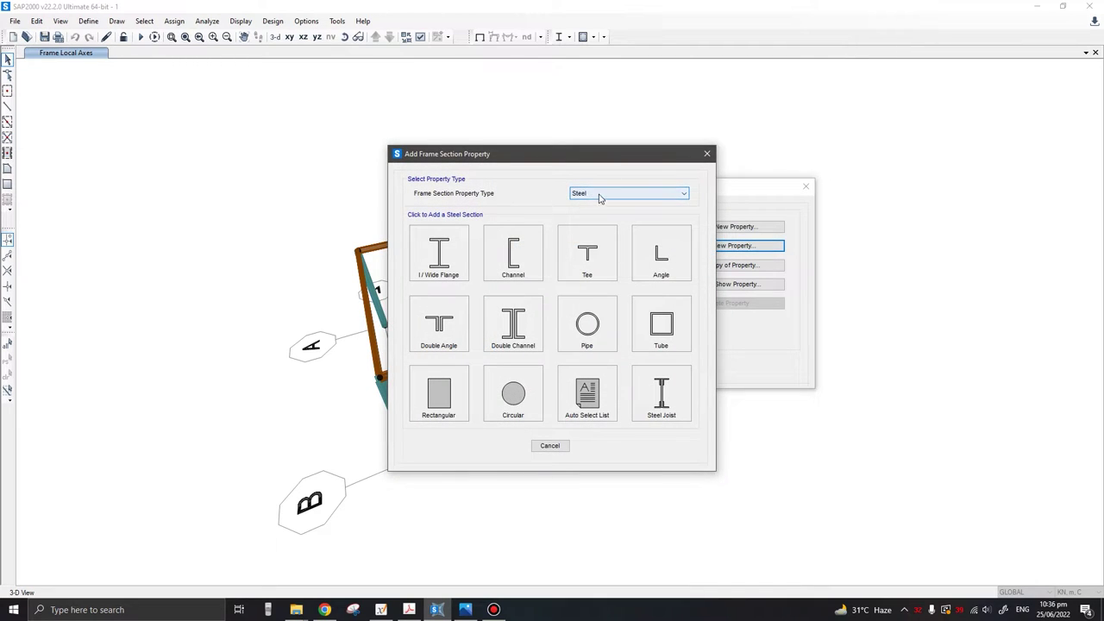
pyautogui.click(631, 194)
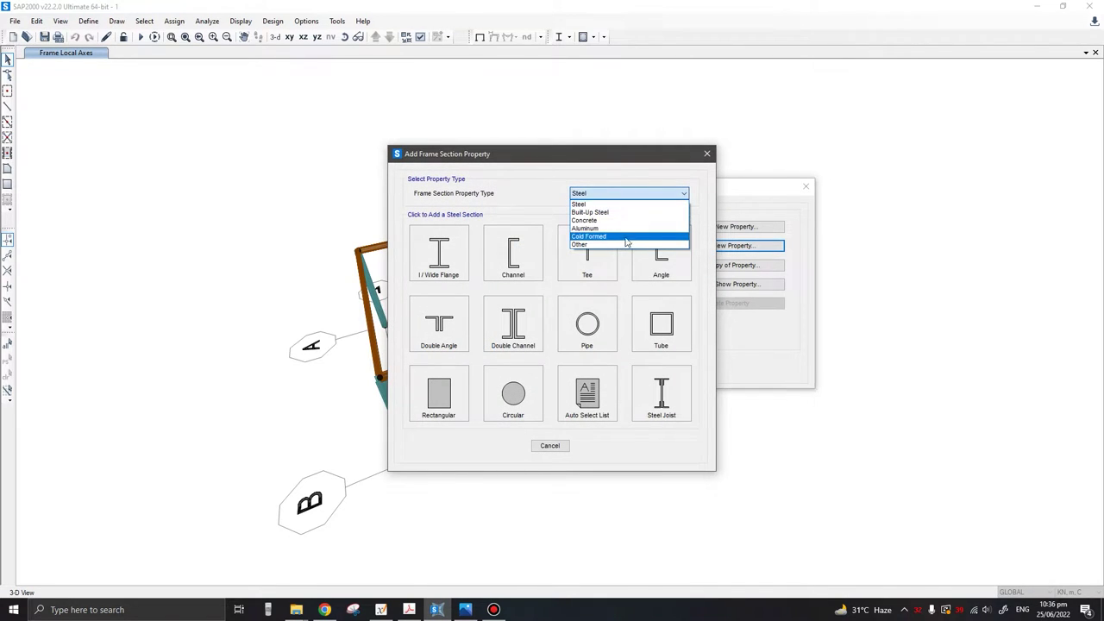
pyautogui.click(628, 237)
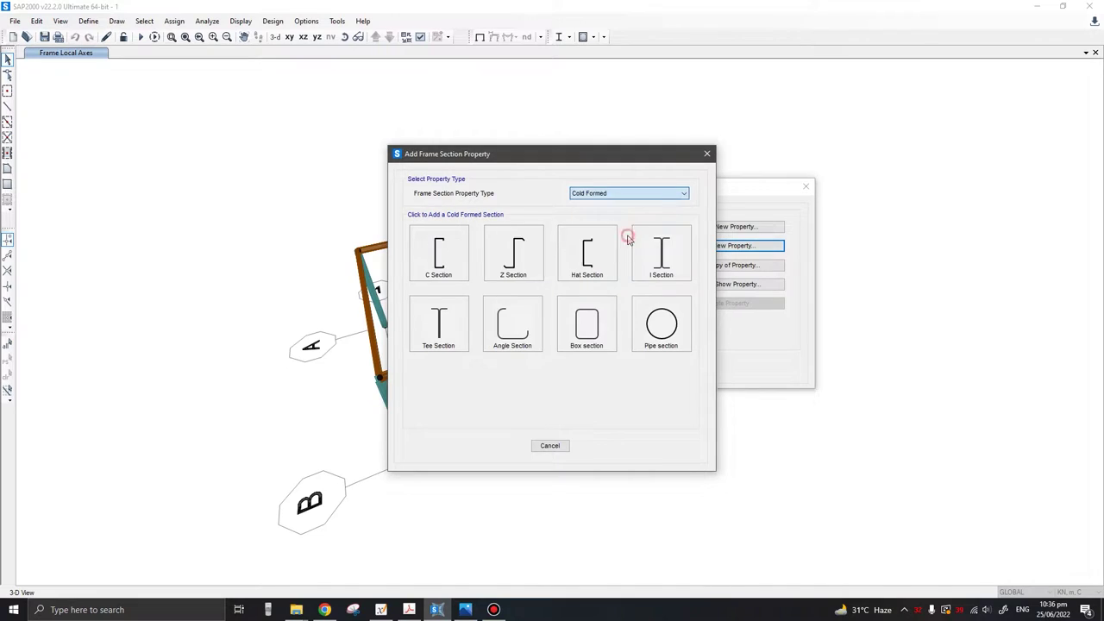
# - Create a cold-formed Z section named Z 202x60x16 and close the frame sections list
pyautogui.click(518, 267)
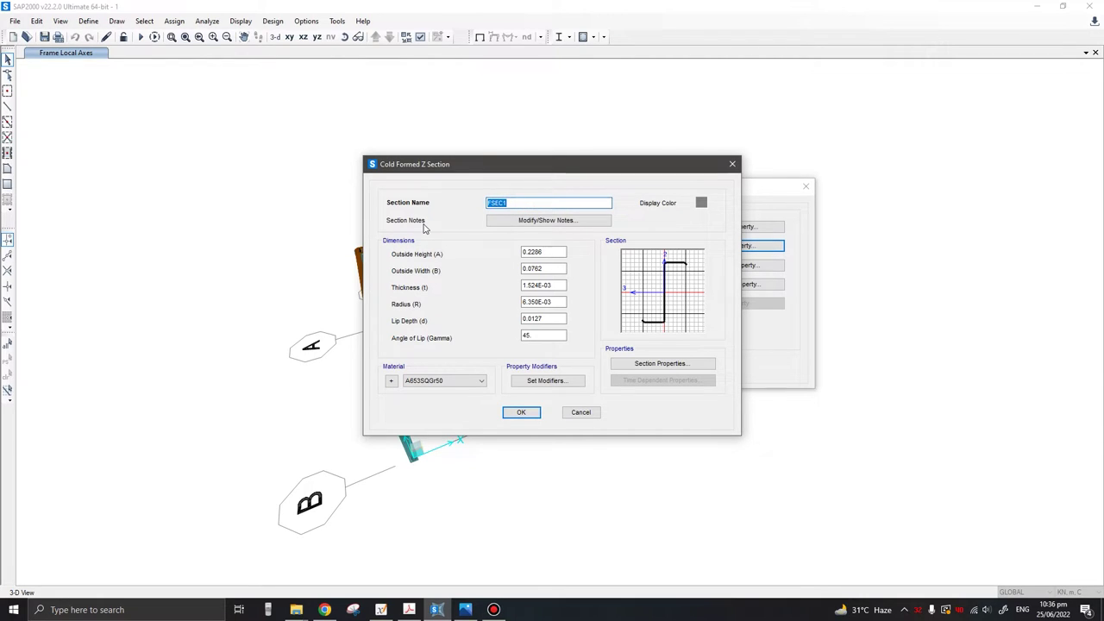
pyautogui.write('Z 202x60x16')
pyautogui.click(545, 252)
pyautogui.moveTo(545, 252); pyautogui.dragTo(505, 255)
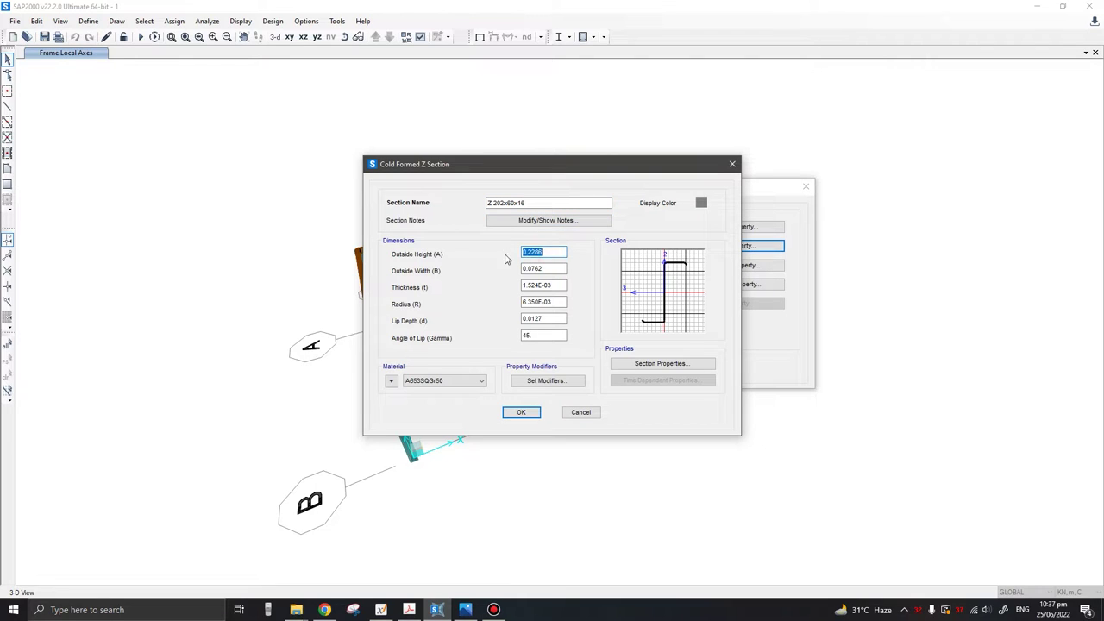
pyautogui.click(522, 413)
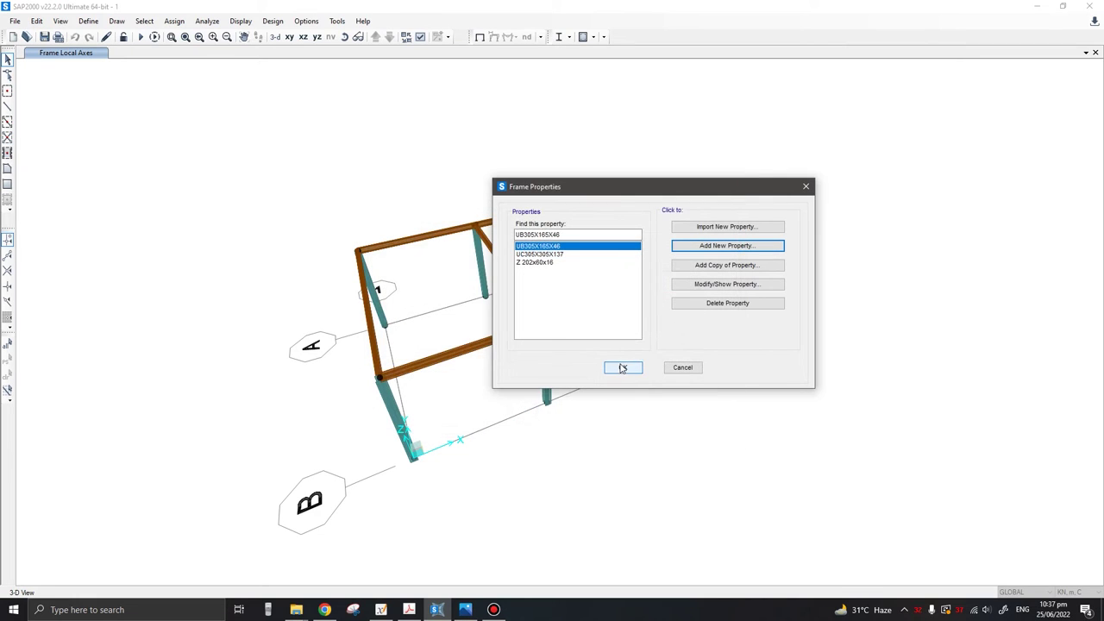
pyautogui.click(620, 368)
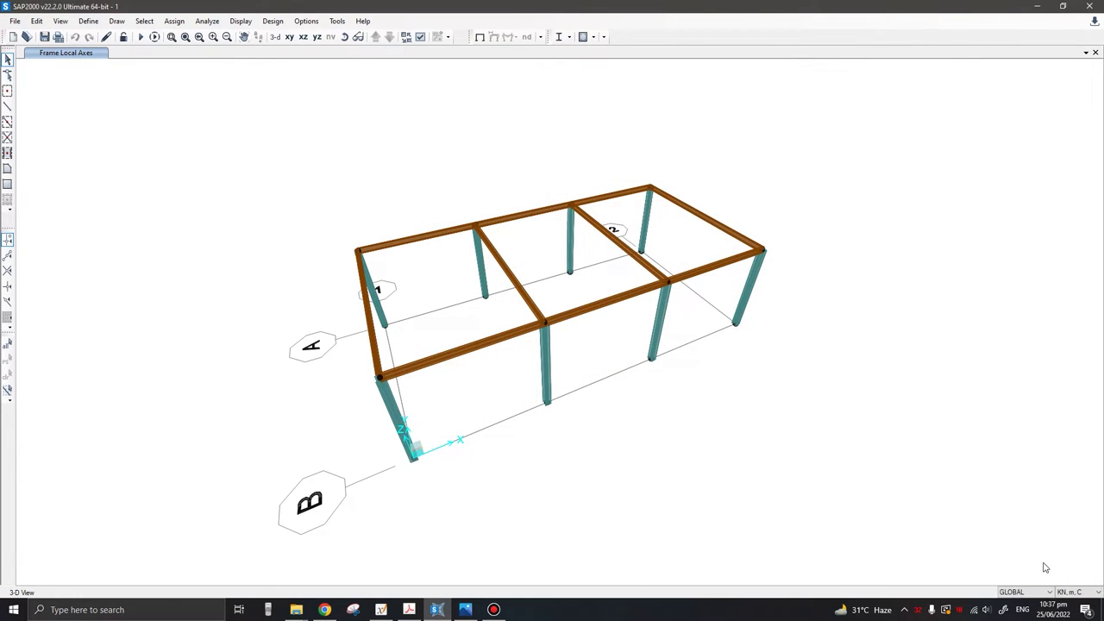
# - Switch working units to KN, mm, C and open the Z 202x60x16 section for editing
pyautogui.click(1091, 593)
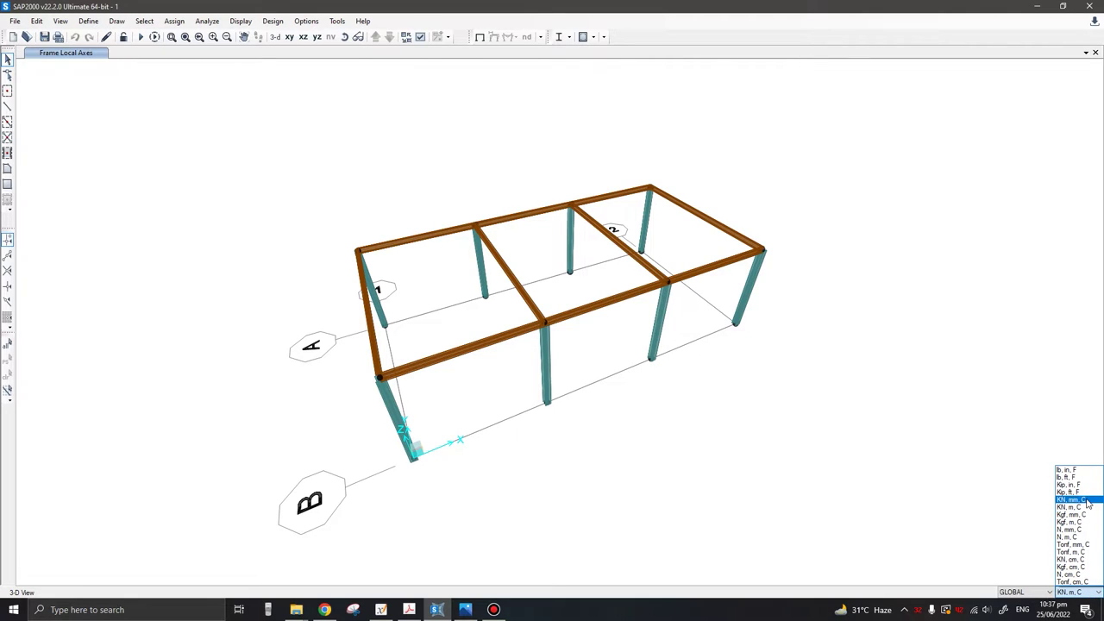
pyautogui.click(1088, 503)
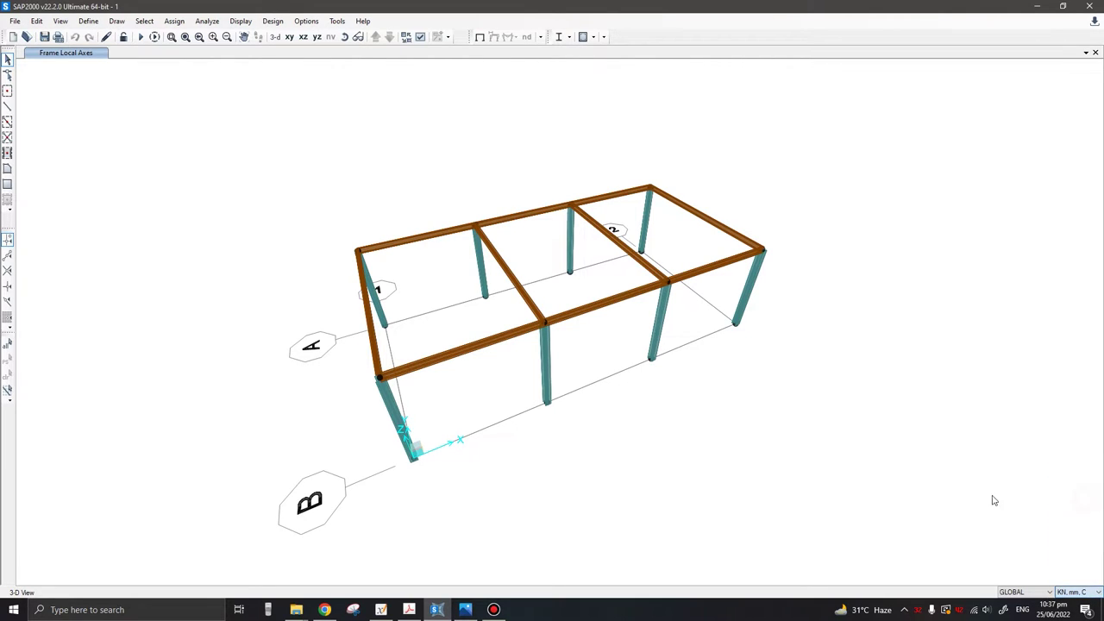
pyautogui.click(92, 23)
pyautogui.moveTo(129, 55)
pyautogui.click(246, 52)
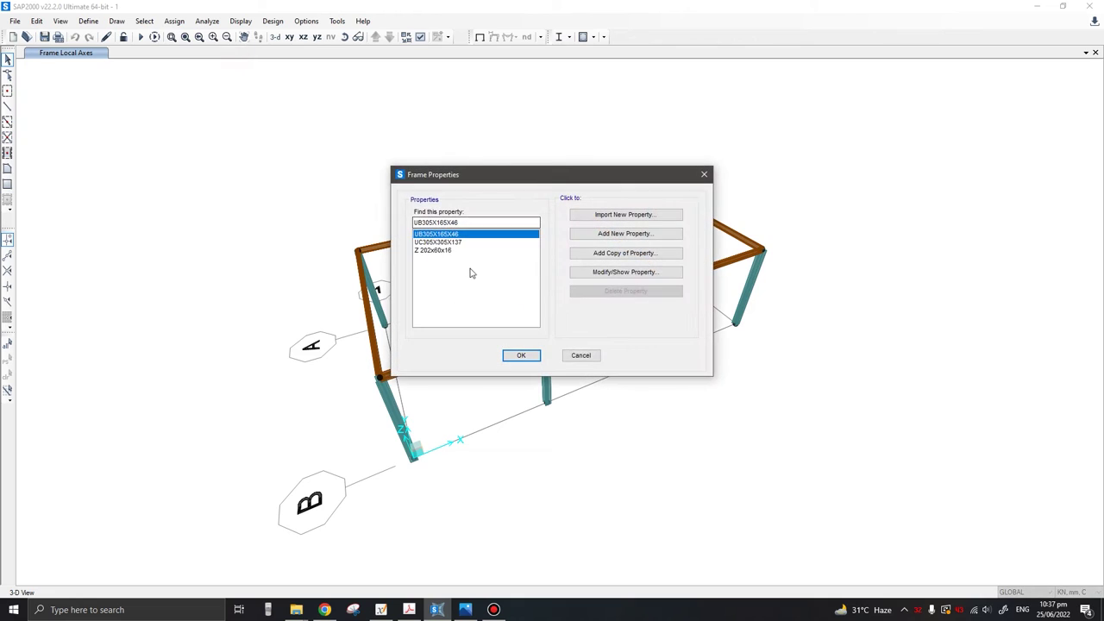
pyautogui.click(445, 250)
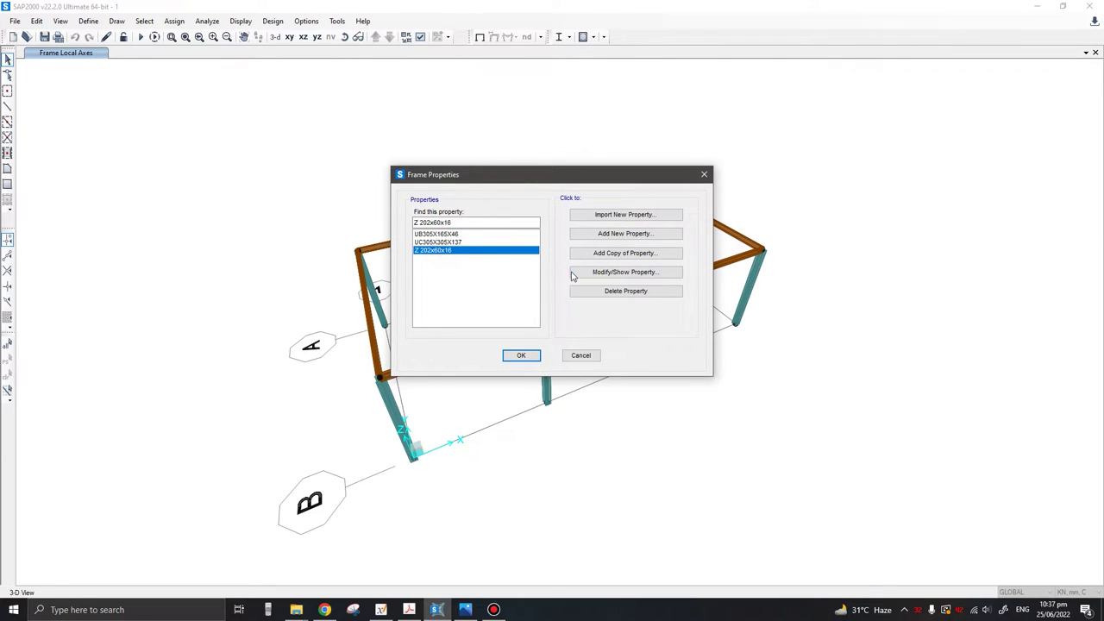
pyautogui.click(612, 274)
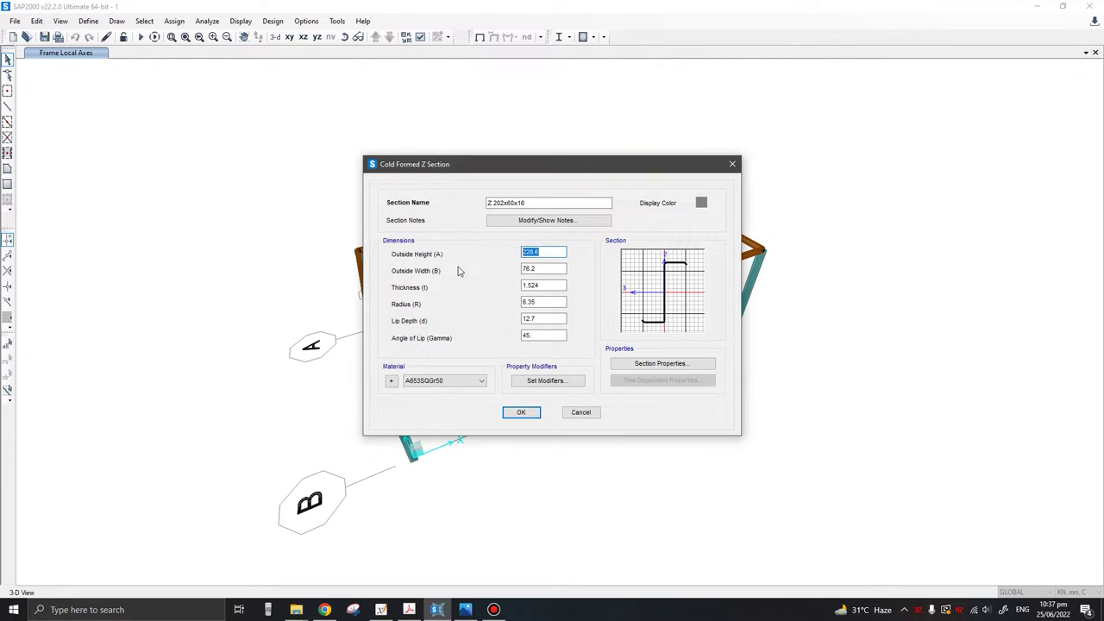
# - Enter height 202, width 60, thickness 2.5, radius 2 and lip depth 16
pyautogui.write('202')
pyautogui.press('Tab')
pyautogui.write('60')
pyautogui.press('Tab')
pyautogui.write('2')
pyautogui.press('Tab')
pyautogui.write('2')
pyautogui.press('Tab')
pyautogui.write('16')
pyautogui.press('Tab')
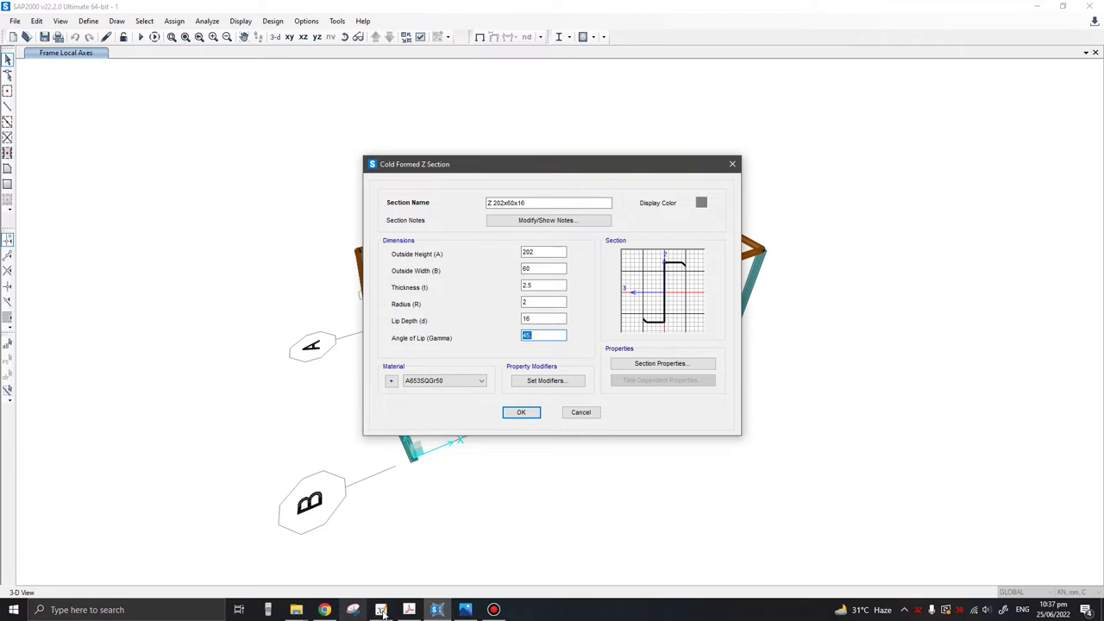
pyautogui.click(324, 610)
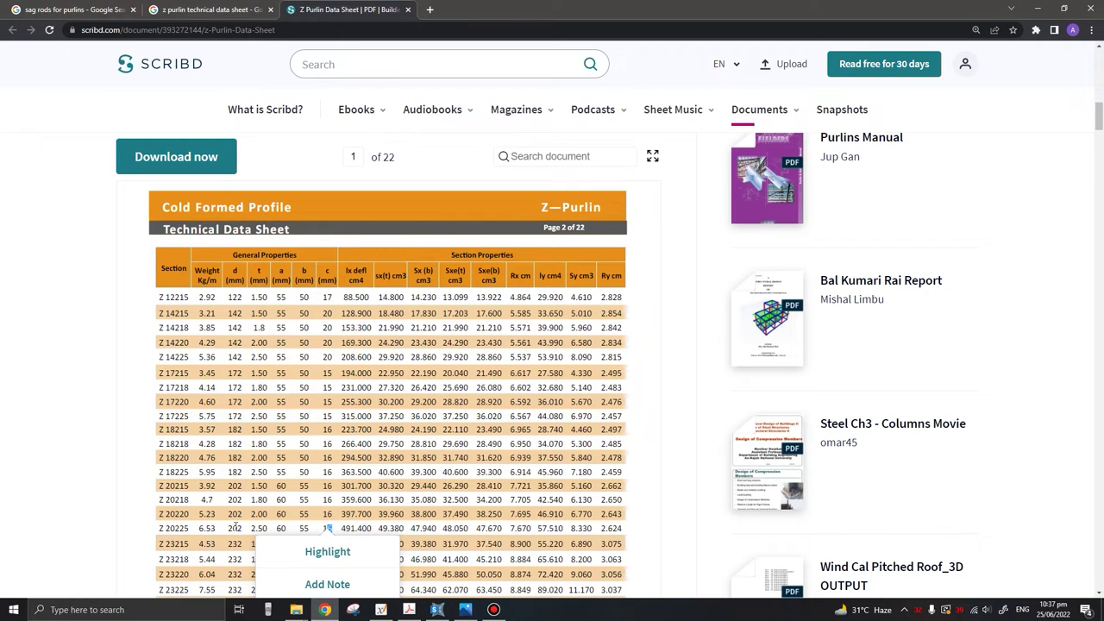
pyautogui.scroll(4, 260, 456)
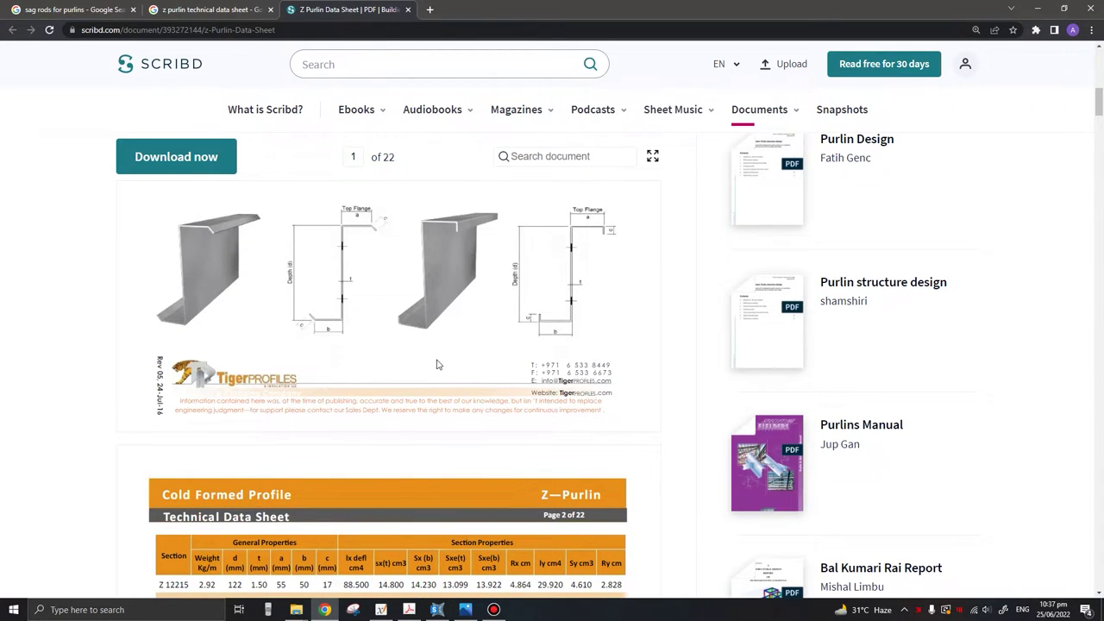
pyautogui.scroll(-1, 339, 344)
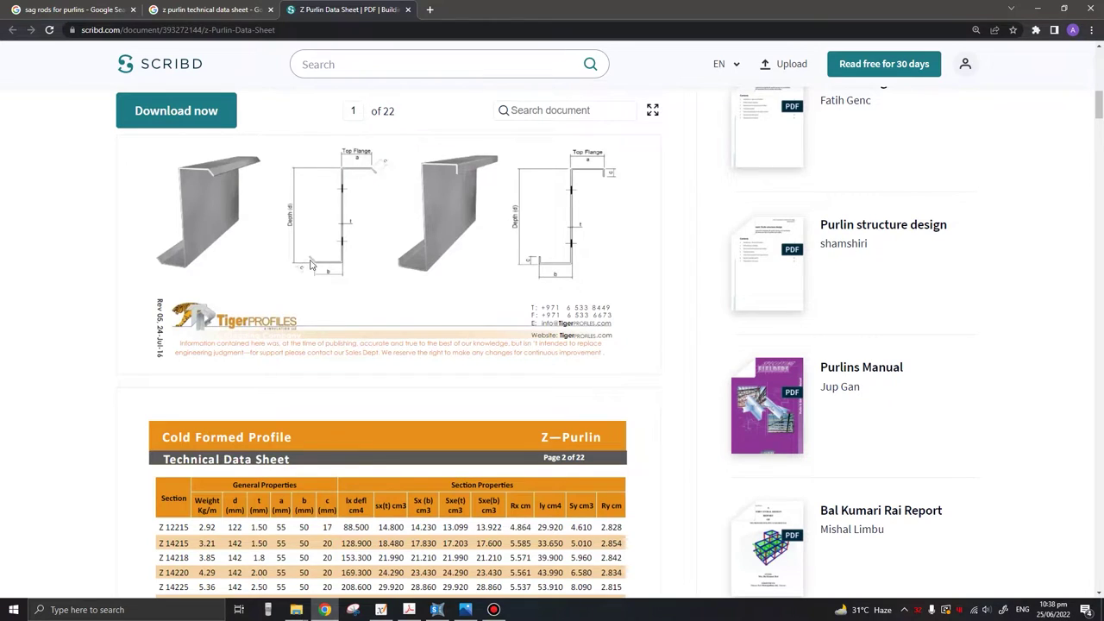
pyautogui.scroll(-5, 312, 265)
pyautogui.click(325, 609)
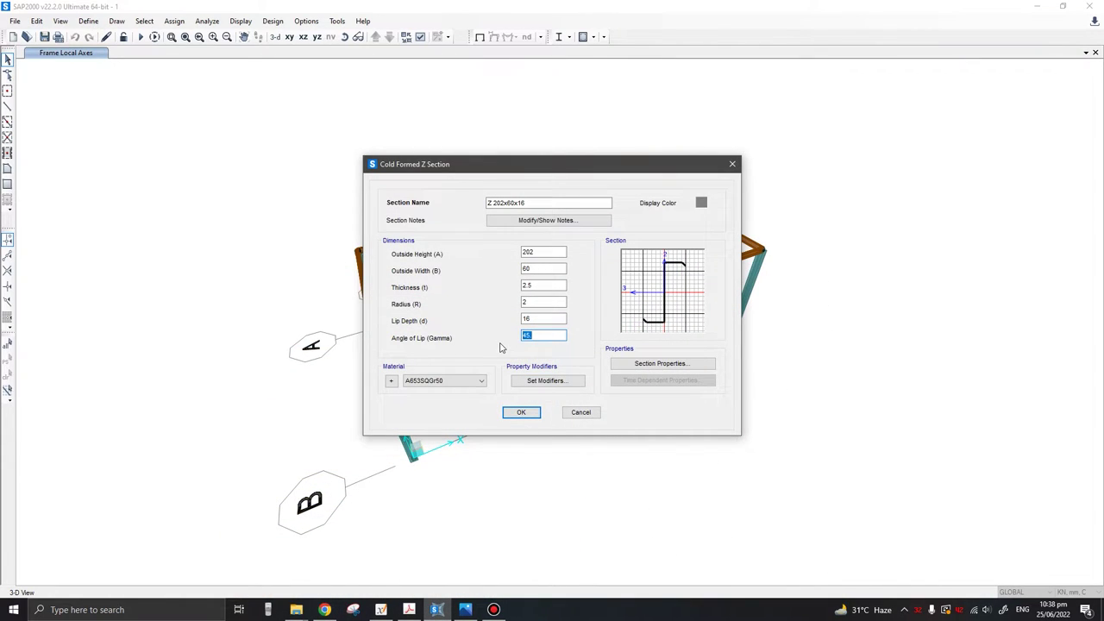
# - Set the lip angle to 90° and accept the Z 202x60x16 section
pyautogui.write('90')
pyautogui.click(524, 413)
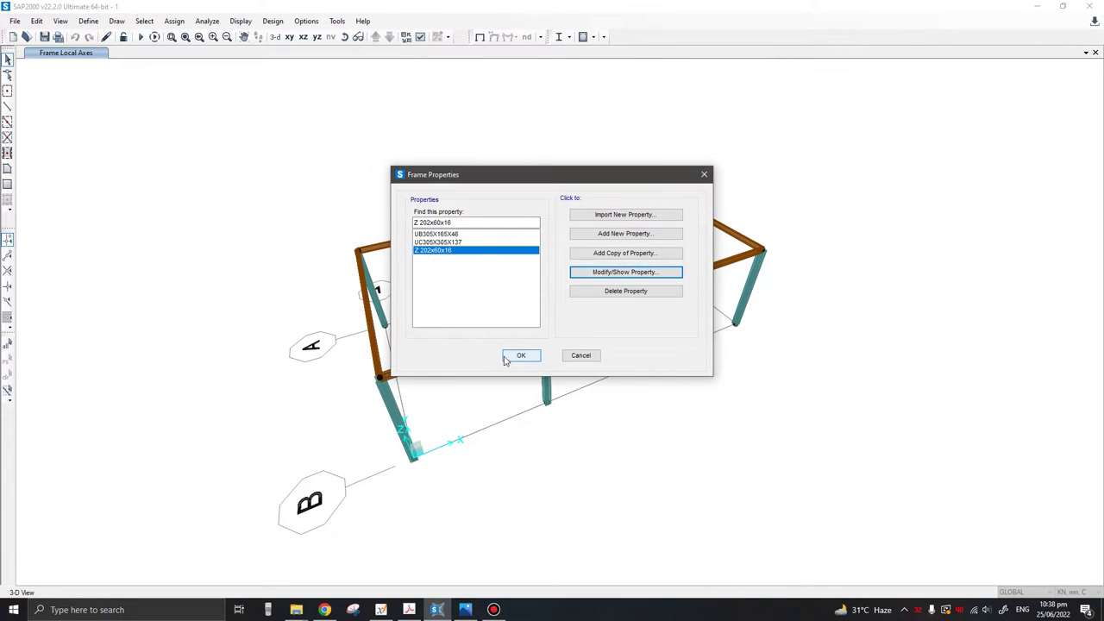
pyautogui.click(509, 359)
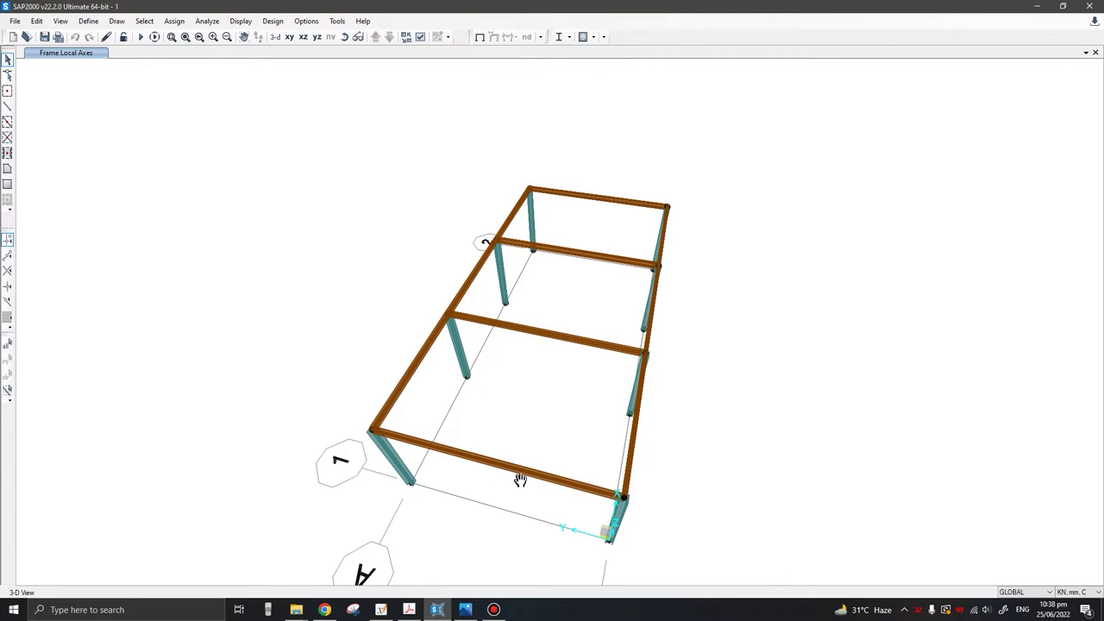
pyautogui.moveTo(520, 481); pyautogui.dragTo(523, 468, button='middle')
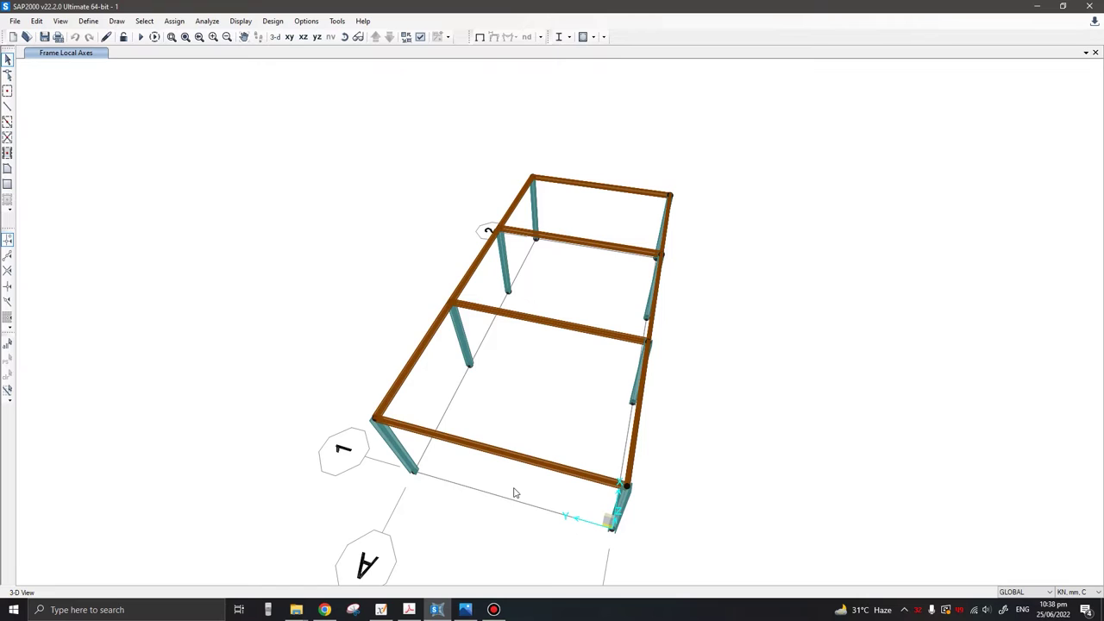
# - Select the four roof cross beams from front to back
pyautogui.click(542, 460)
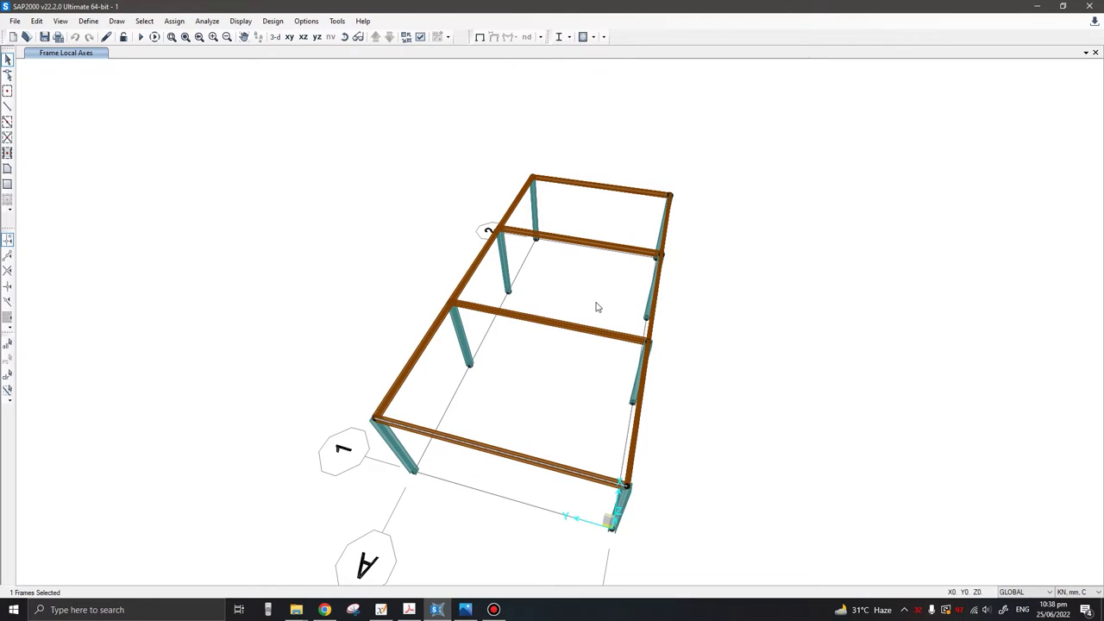
pyautogui.click(575, 327)
pyautogui.click(608, 243)
pyautogui.click(617, 192)
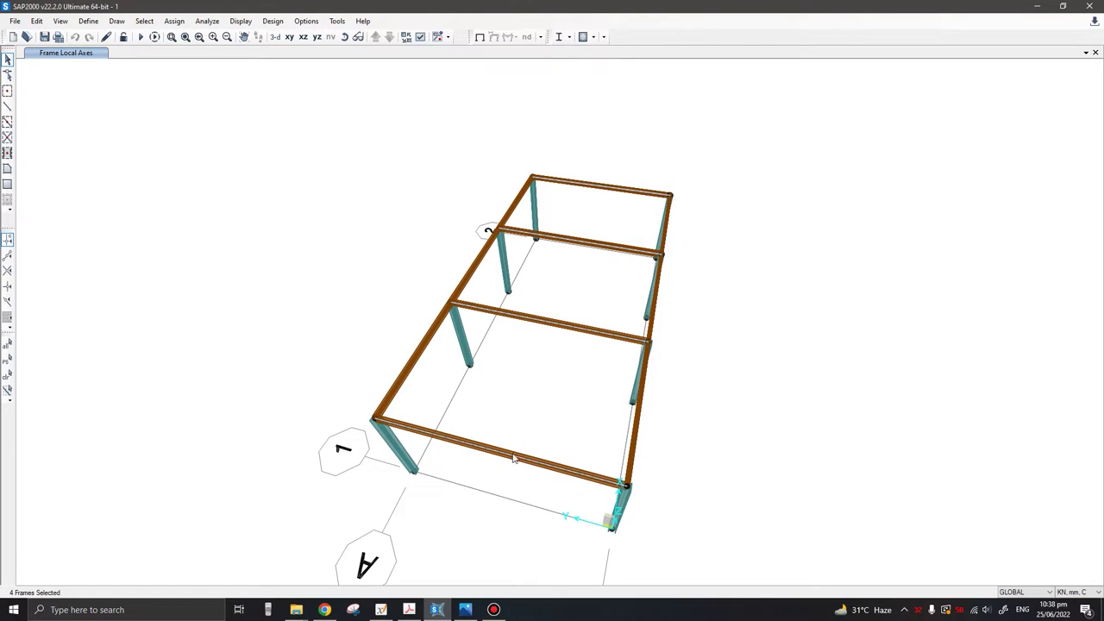
# - Divide the selected beams into 10 frames each with Divide Frames
pyautogui.click(37, 21)
pyautogui.moveTo(155, 229)
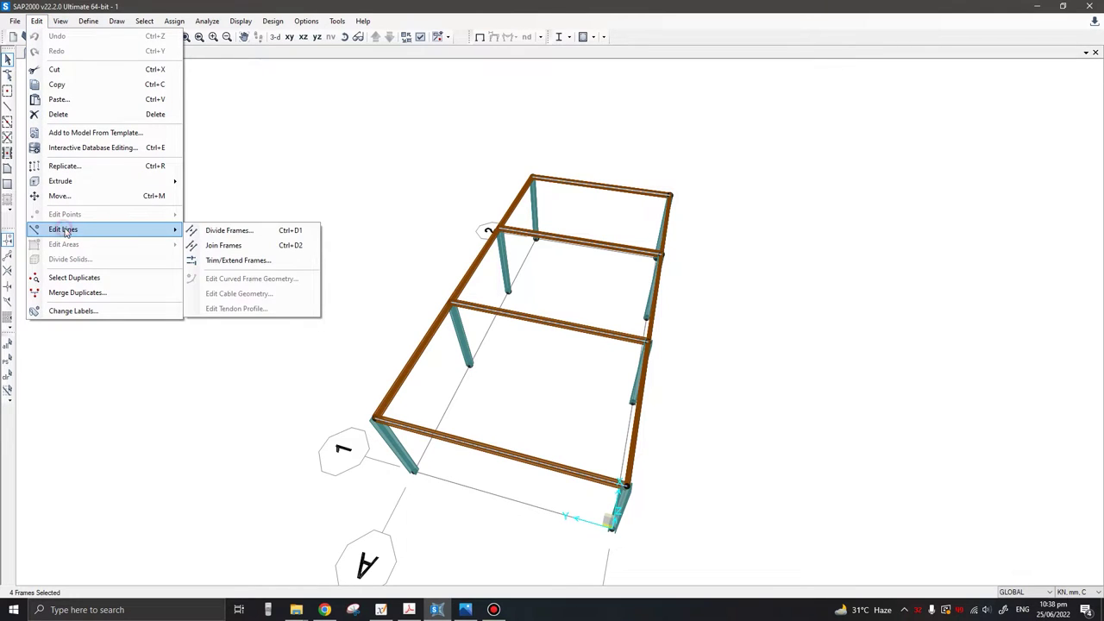
pyautogui.click(228, 231)
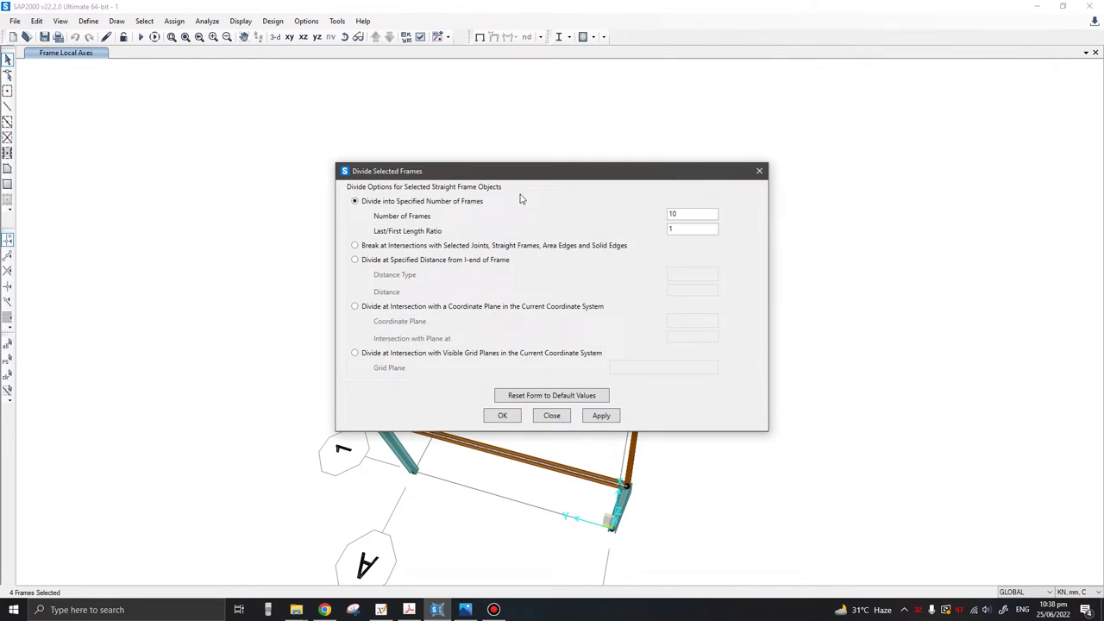
pyautogui.moveTo(540, 172); pyautogui.dragTo(281, 98)
pyautogui.doubleClick(414, 142)
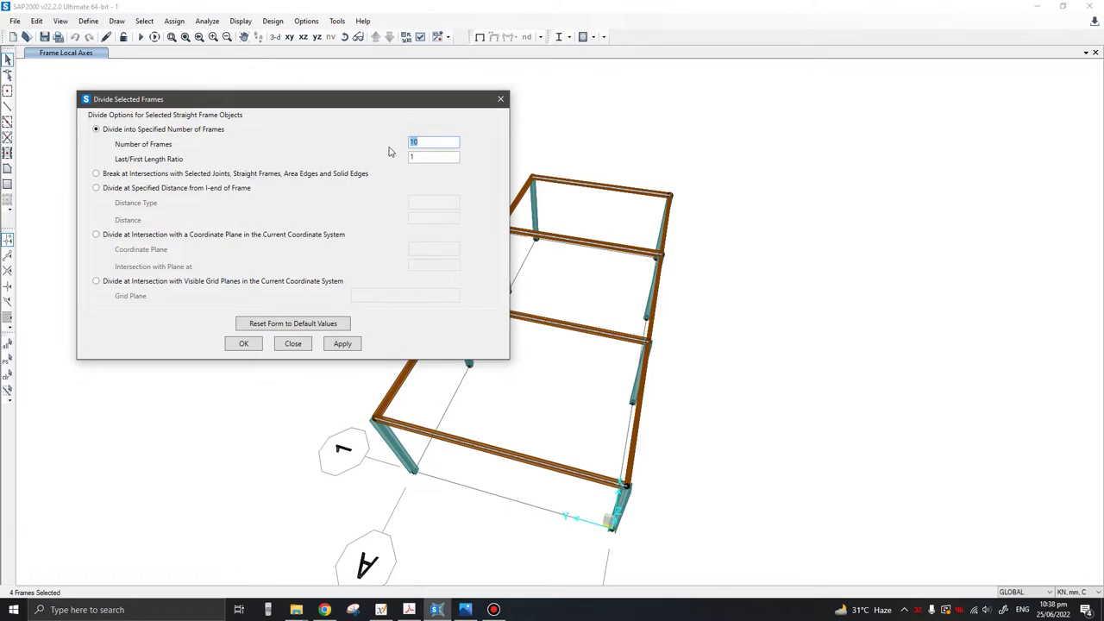
pyautogui.write('10')
pyautogui.click(345, 344)
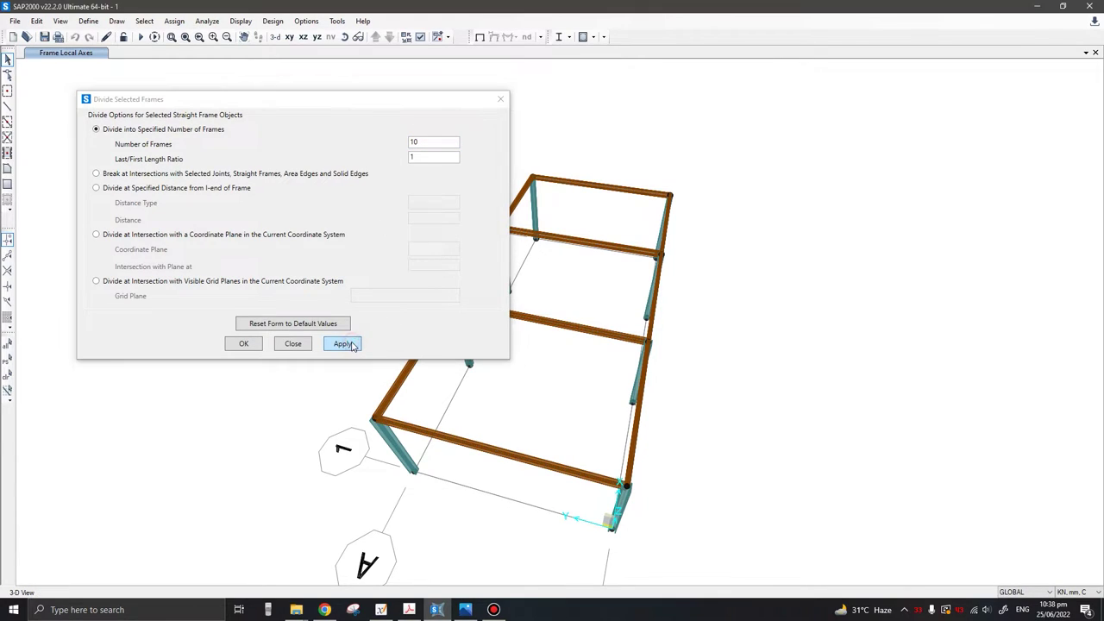
pyautogui.click(292, 344)
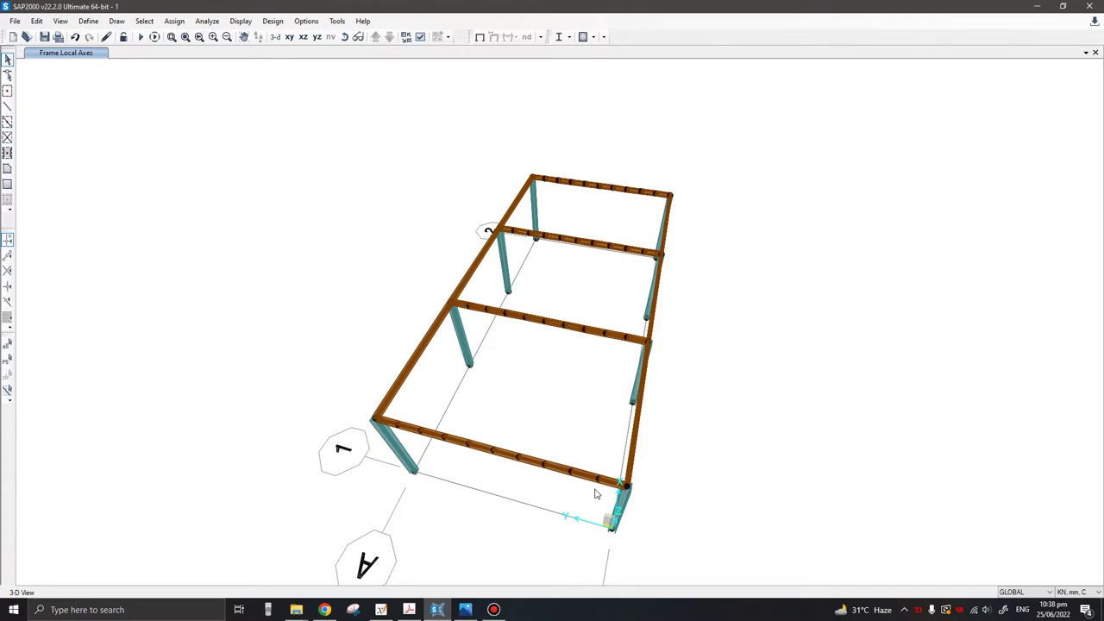
# - Measure a line between two adjacent roof-level joints, confirming they are 1000 mm apart
pyautogui.click(60, 21)
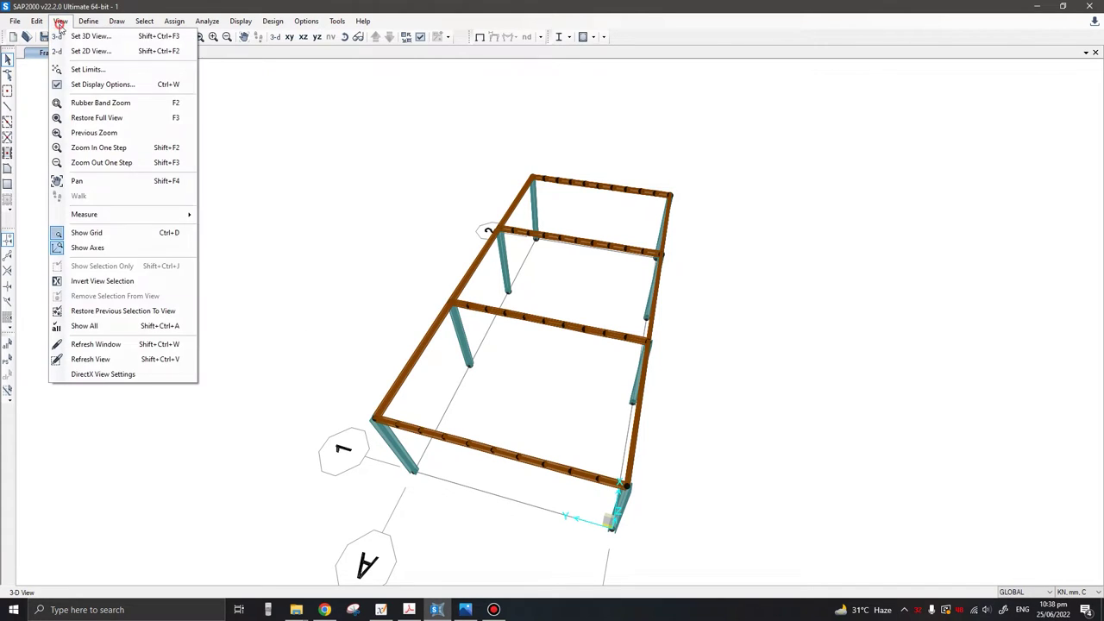
pyautogui.moveTo(172, 215)
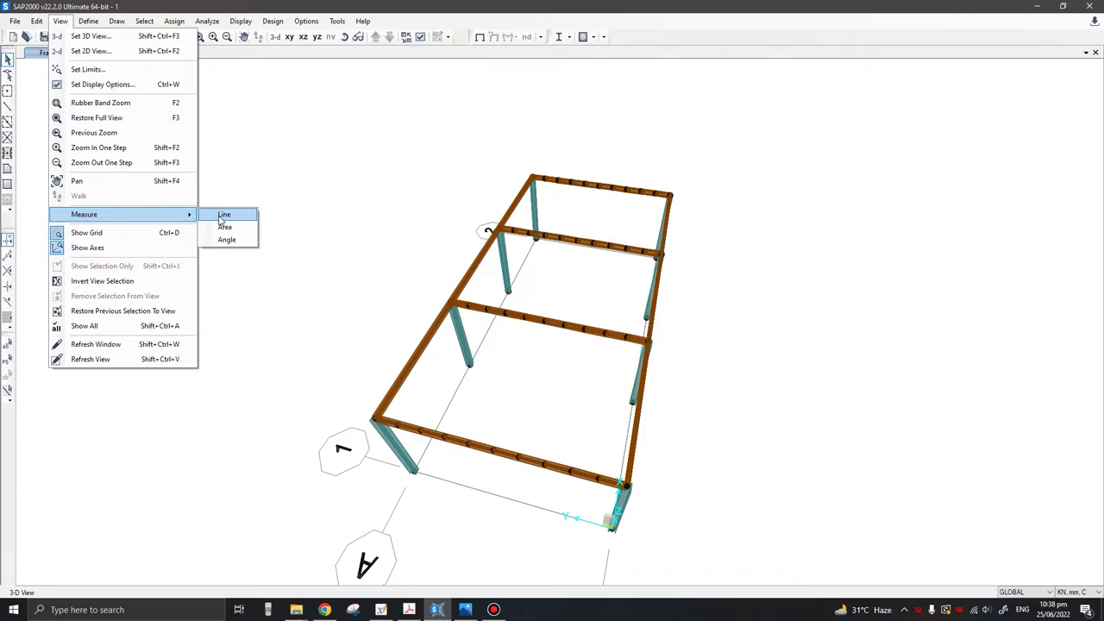
pyautogui.click(224, 215)
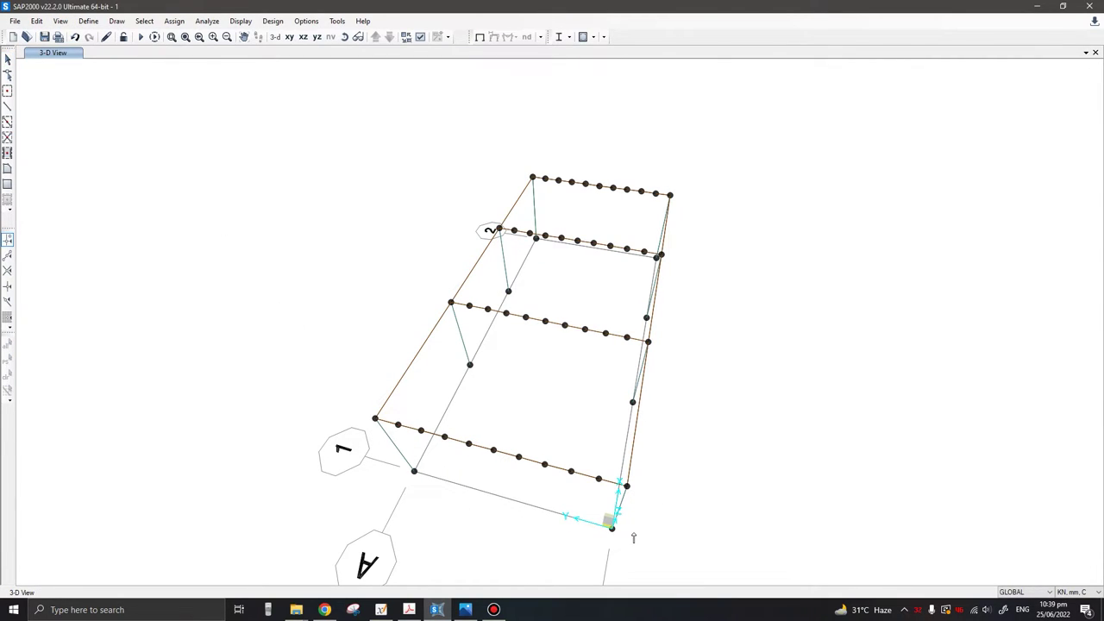
pyautogui.click(626, 486)
pyautogui.click(599, 480)
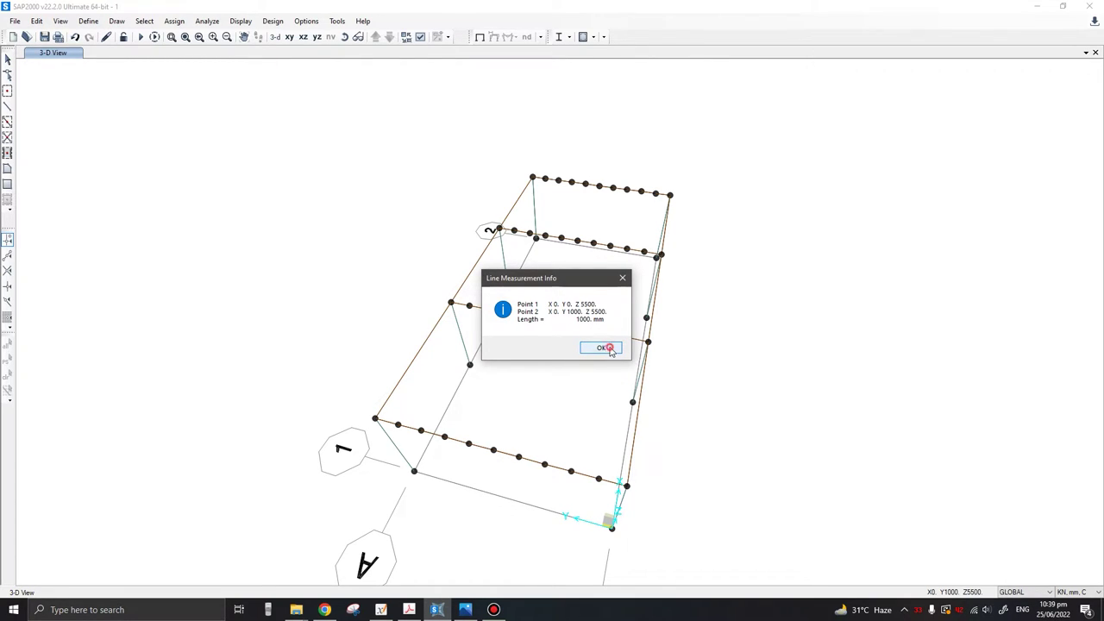
pyautogui.click(609, 349)
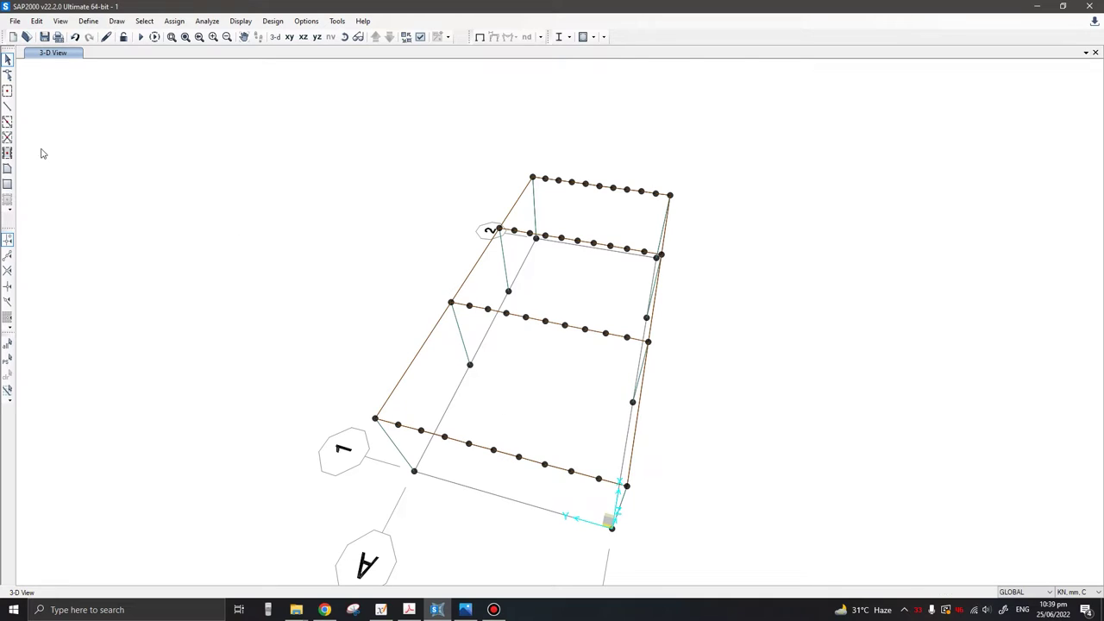
# - Draw a Z 202x60x16 frame member from grid 1 to the column-top joint on grid 2
pyautogui.click(7, 107)
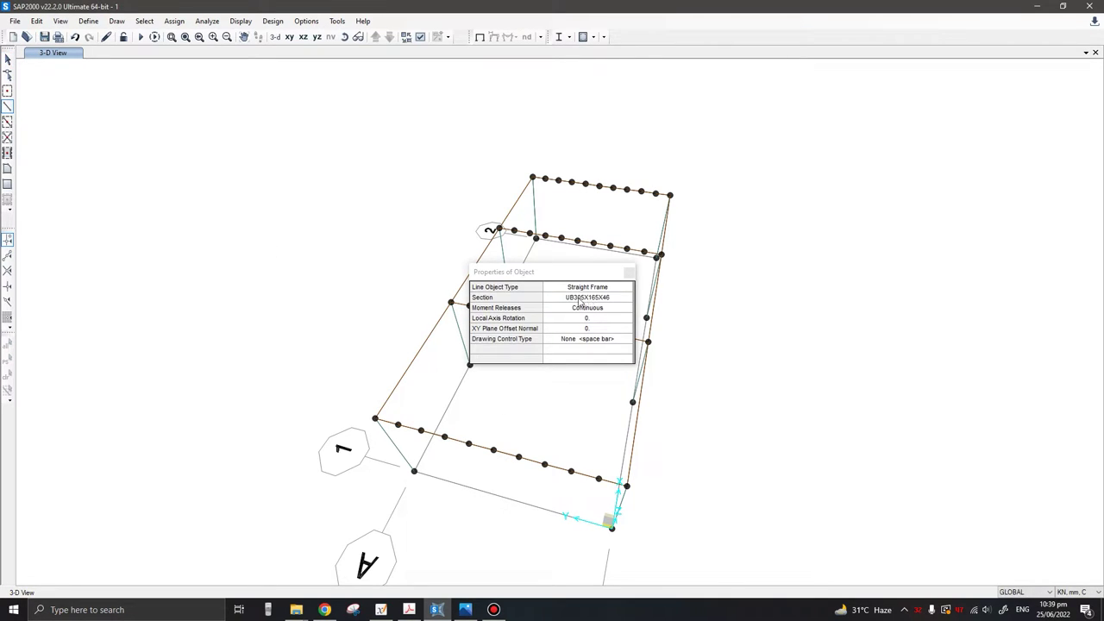
pyautogui.click(581, 300)
pyautogui.click(583, 299)
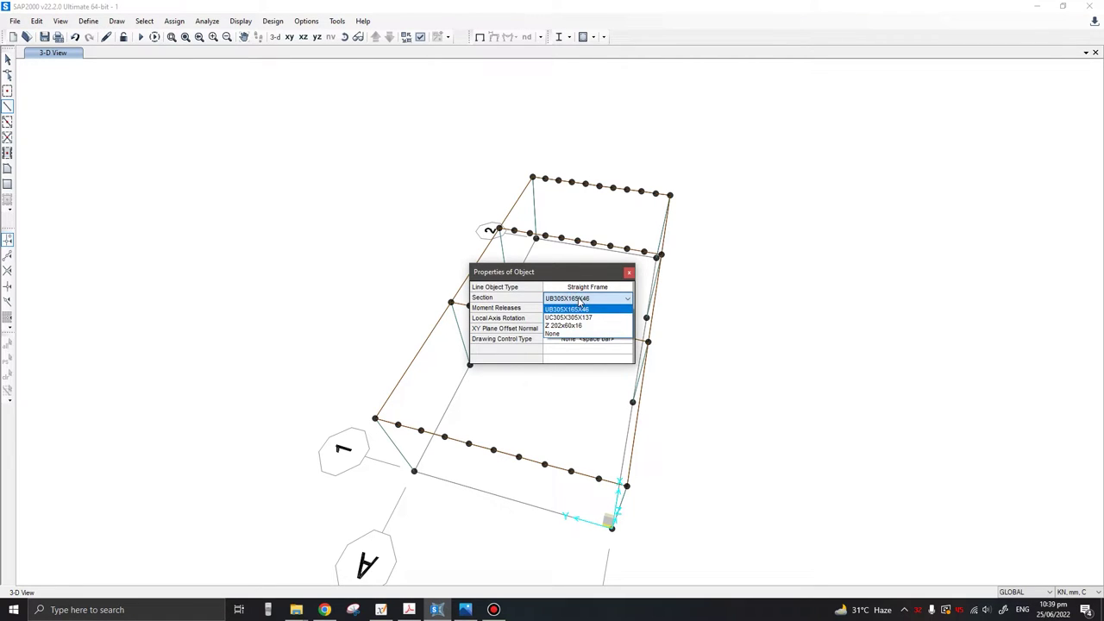
pyautogui.click(567, 327)
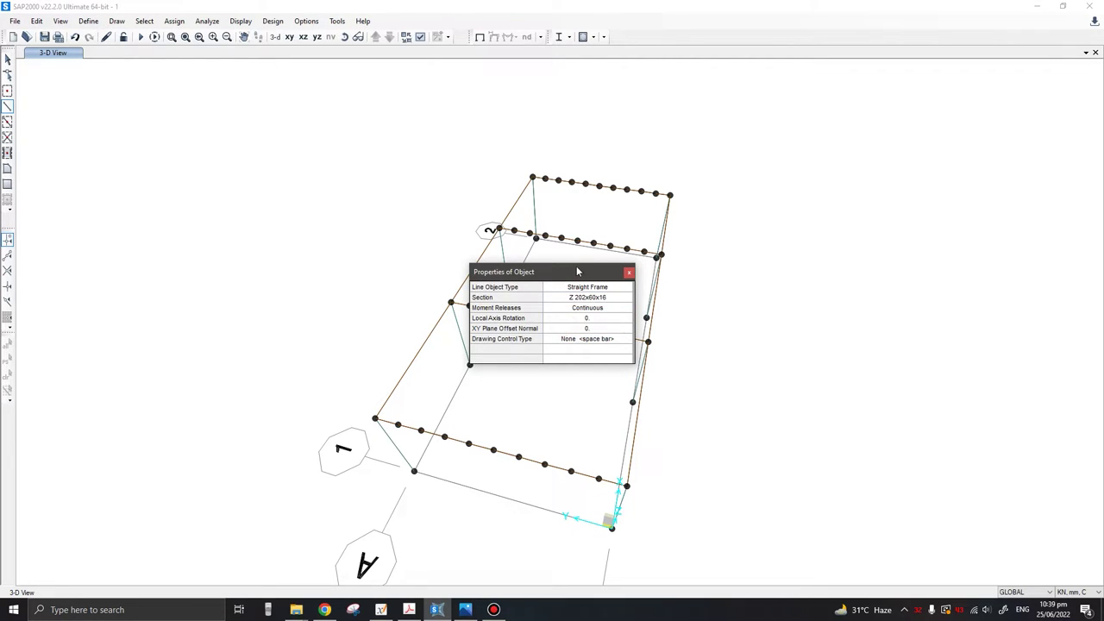
pyautogui.moveTo(575, 266); pyautogui.dragTo(798, 255)
pyautogui.keyDown('shift'); pyautogui.moveTo(607, 475); pyautogui.dragTo(448, 515, button='middle'); pyautogui.keyUp('shift')
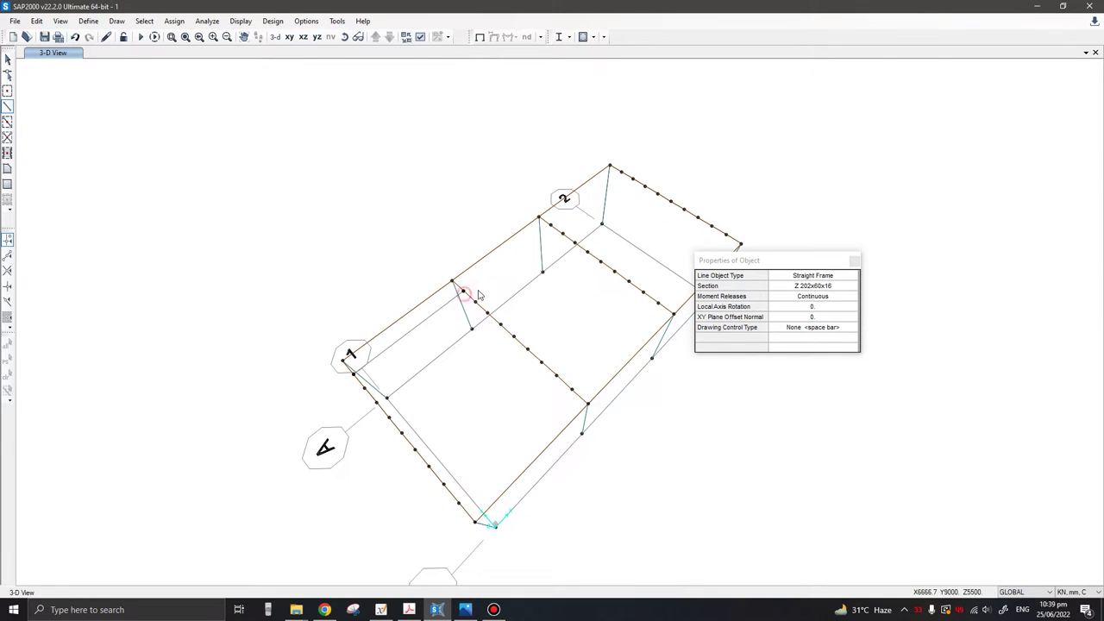
pyautogui.click(540, 221)
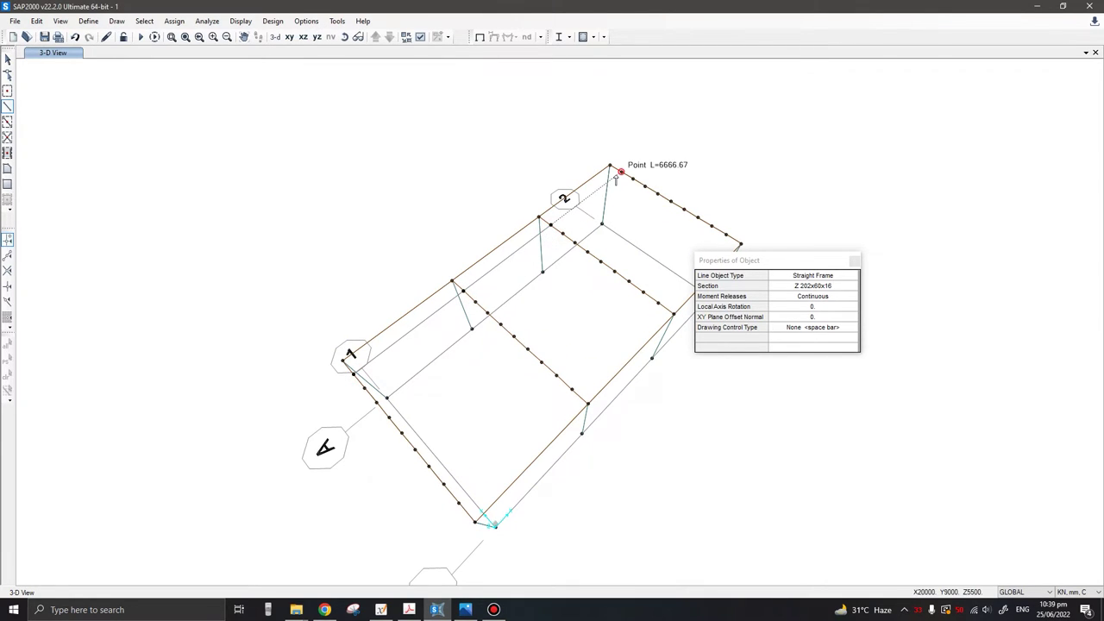
pyautogui.press('Escape')
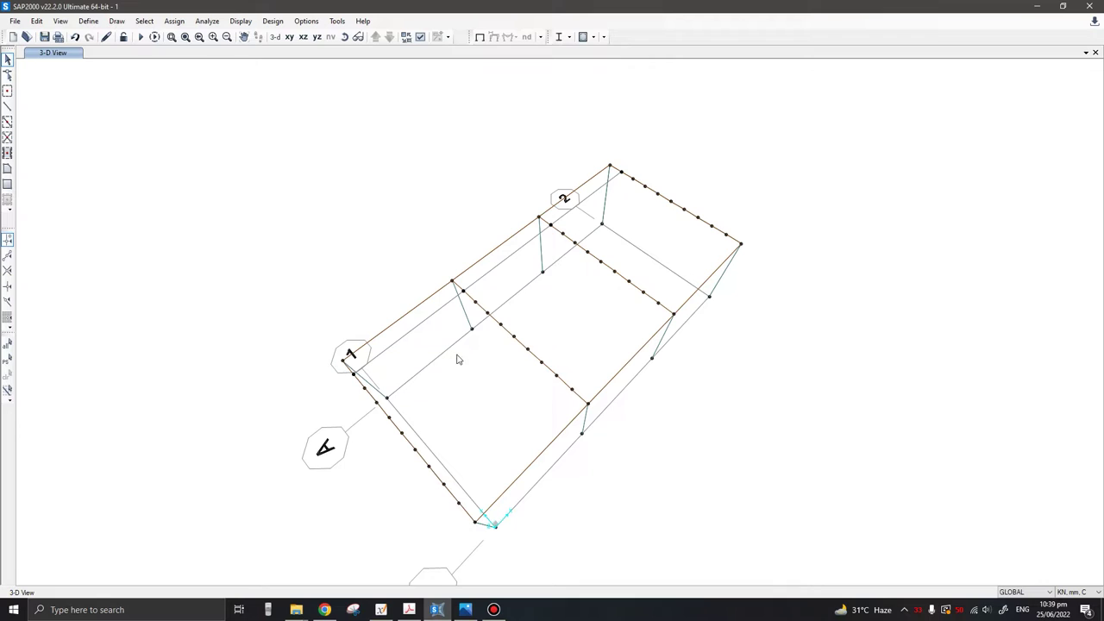
# - Select the purlin segments and set a linear replicate offset of dy = -1000 by picking two joints
pyautogui.click(420, 319)
pyautogui.click(498, 272)
pyautogui.hotkey('ctrl', 'r')
pyautogui.moveTo(540, 185); pyautogui.dragTo(246, 133)
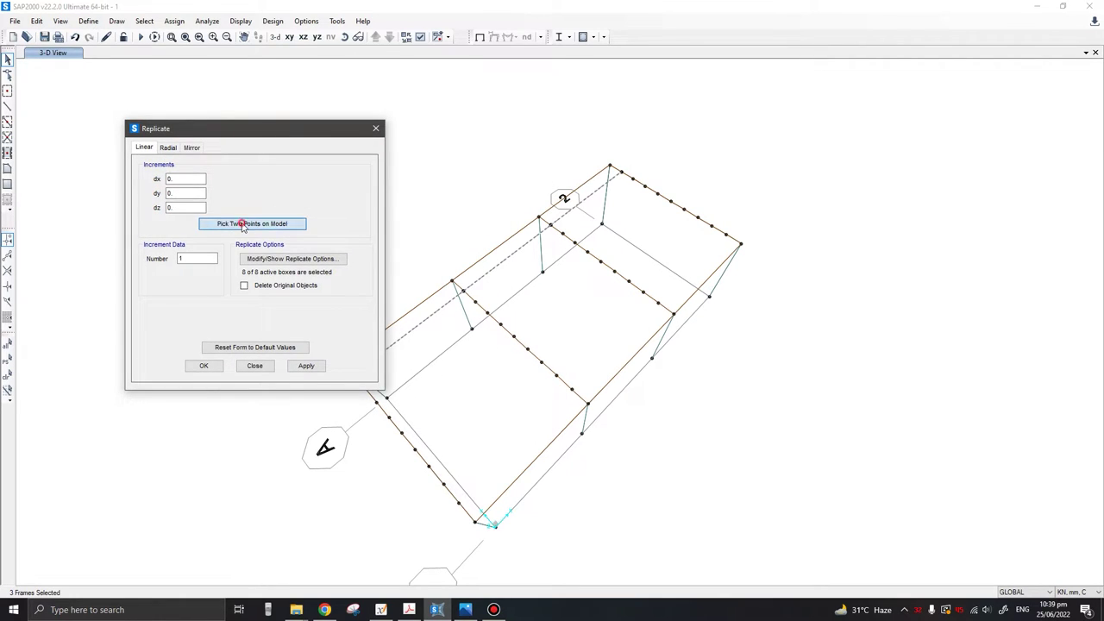
pyautogui.click(284, 224)
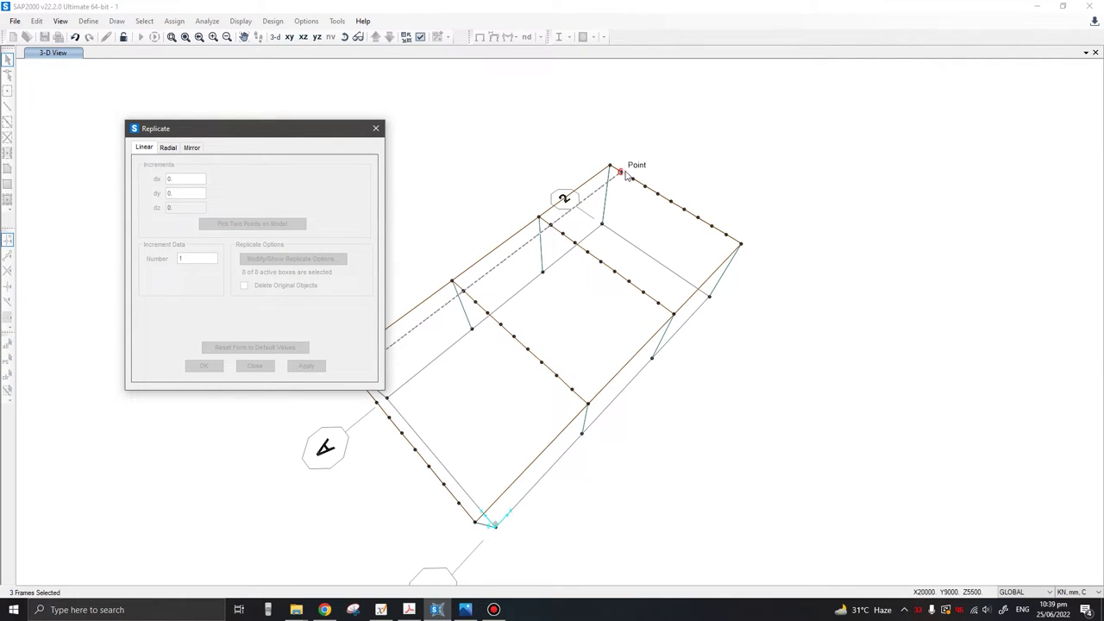
pyautogui.click(626, 173)
pyautogui.click(632, 178)
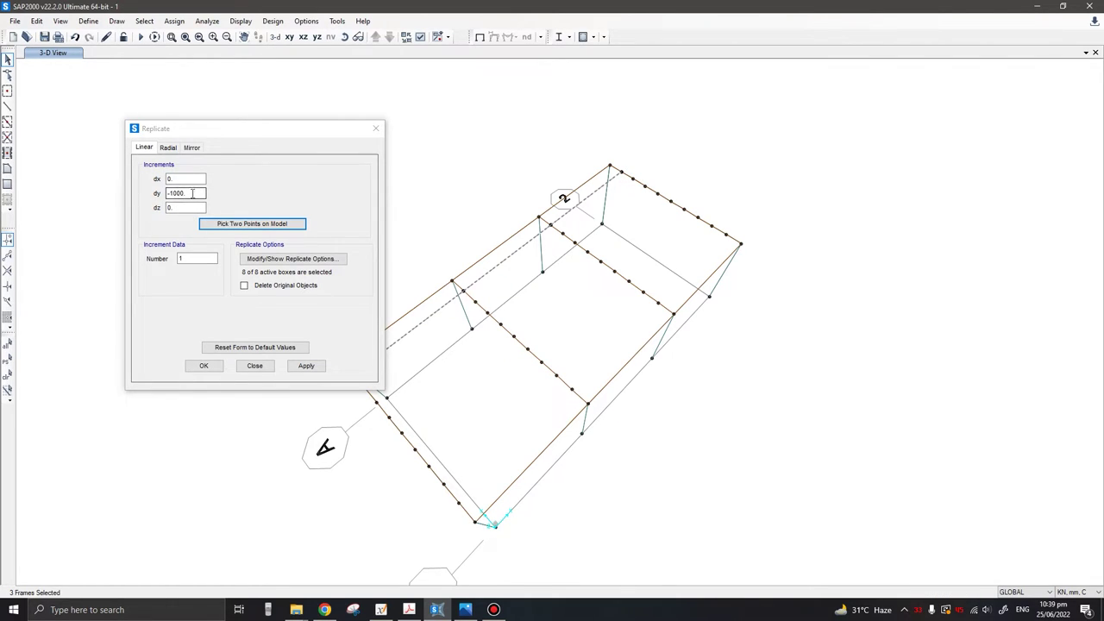
# - Set the number of copies to 9, apply the replication, and close the dialog
pyautogui.doubleClick(181, 259)
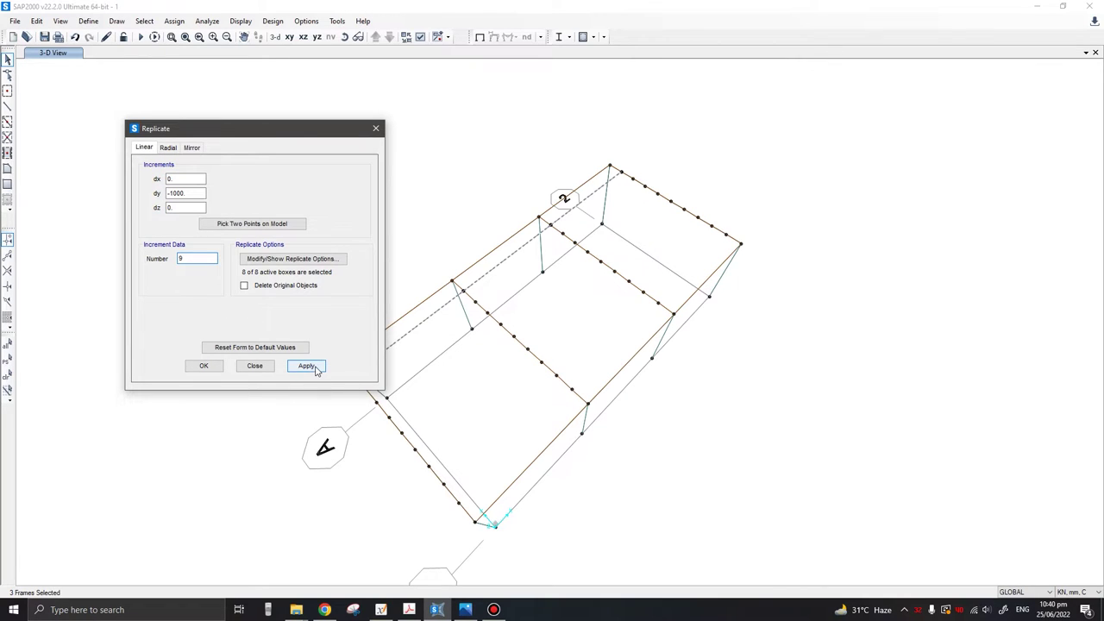
pyautogui.click(307, 366)
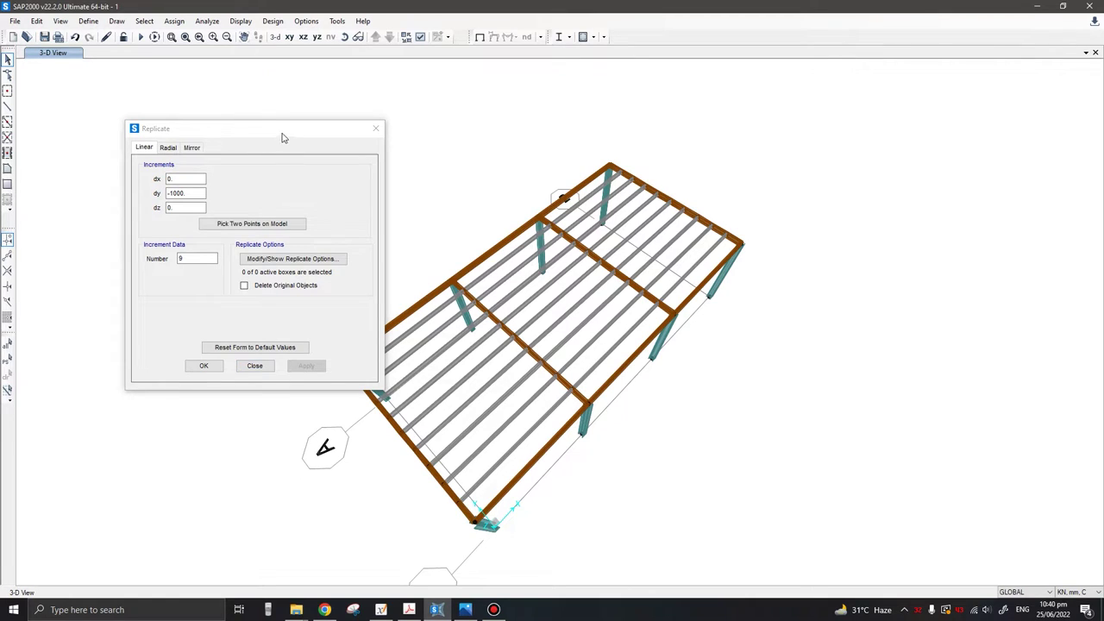
pyautogui.moveTo(291, 129); pyautogui.dragTo(330, 118)
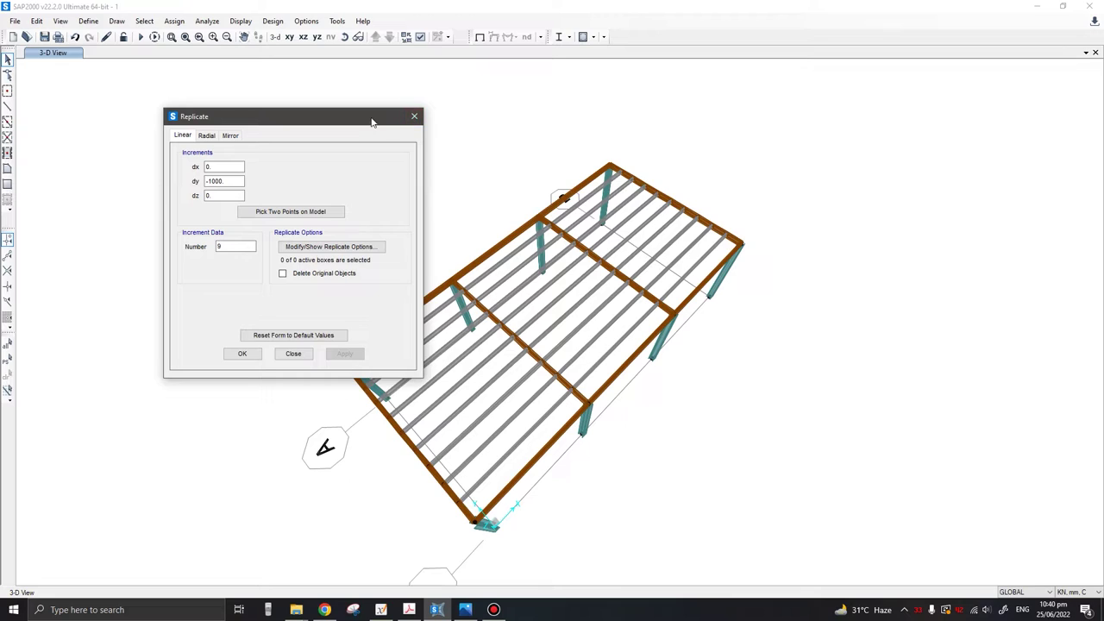
pyautogui.click(413, 116)
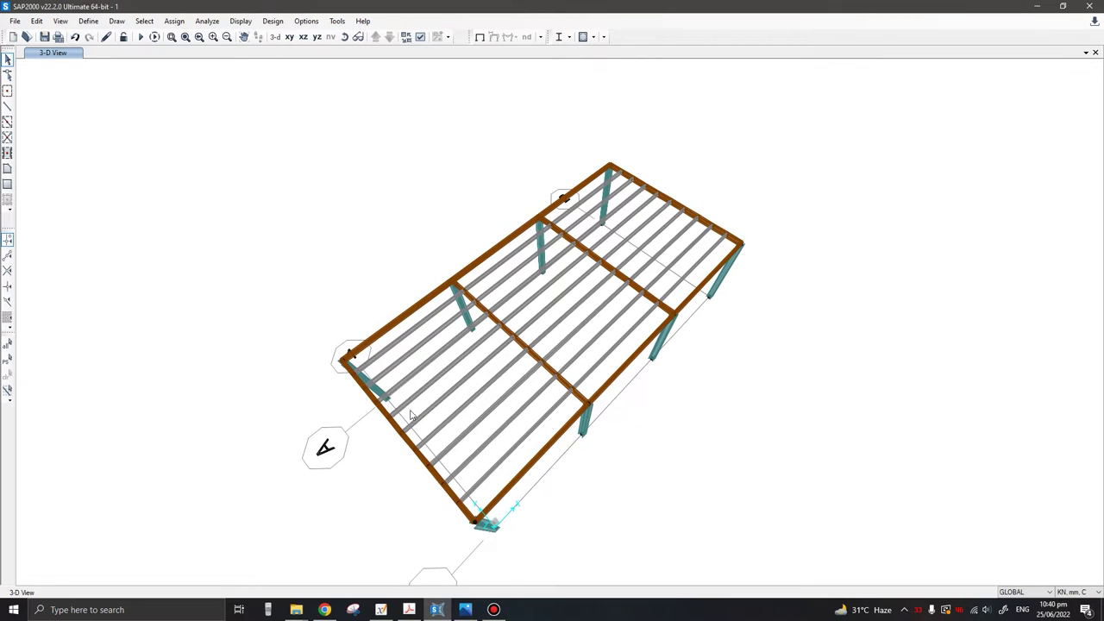
# - Select the four front-edge beam segments, then clear that selection
pyautogui.keyDown('shift'); pyautogui.moveTo(412, 416); pyautogui.dragTo(571, 397, button='middle'); pyautogui.keyUp('shift')
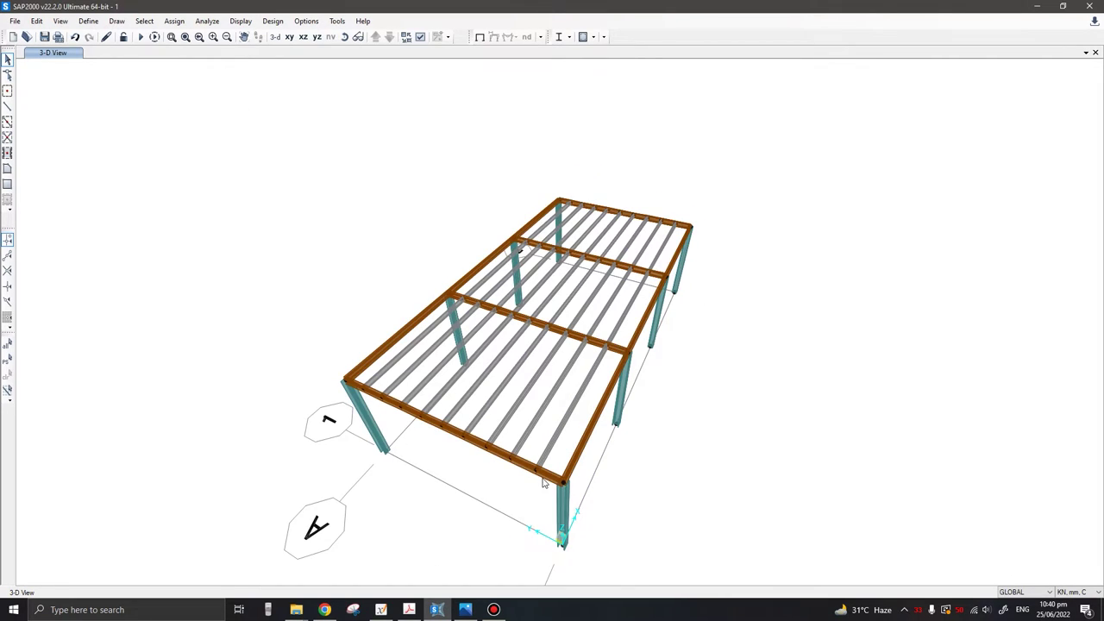
pyautogui.scroll(6, 543, 483)
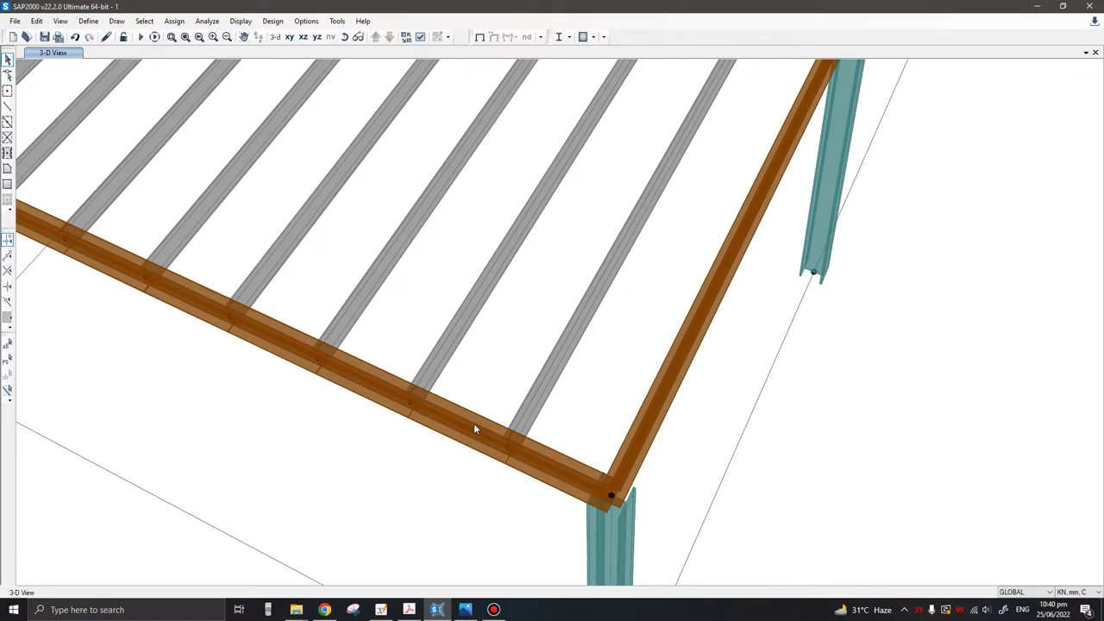
pyautogui.click(431, 409)
pyautogui.click(365, 382)
pyautogui.click(293, 336)
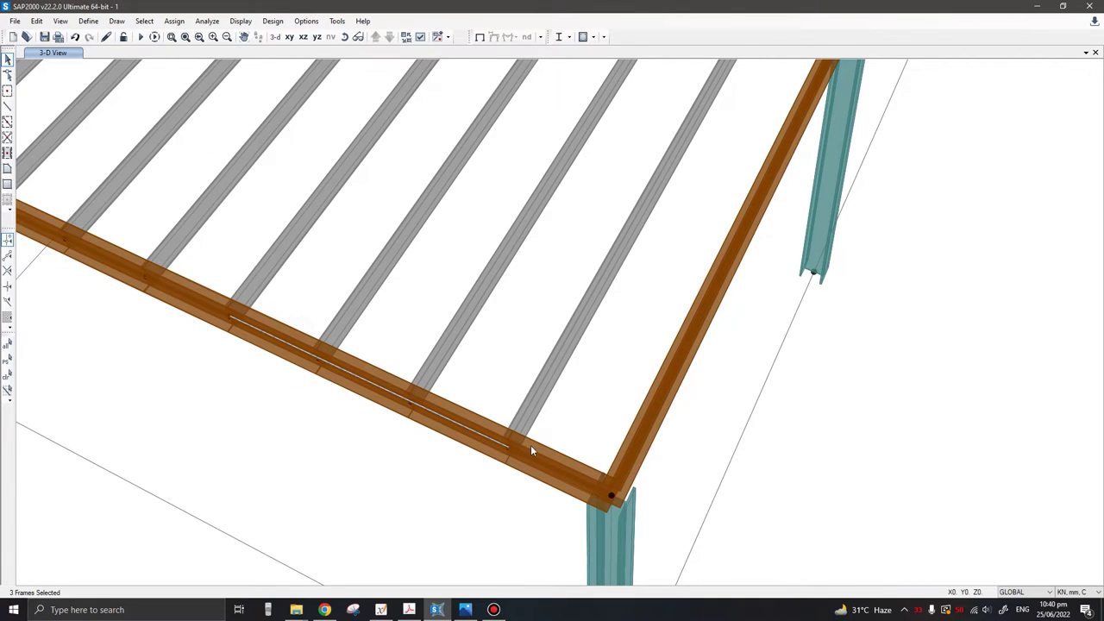
pyautogui.click(529, 451)
pyautogui.scroll(-2, 337, 374)
pyautogui.hotkey('ctrl', 'q')
pyautogui.scroll(-4, 348, 371)
pyautogui.scroll(-2, 521, 417)
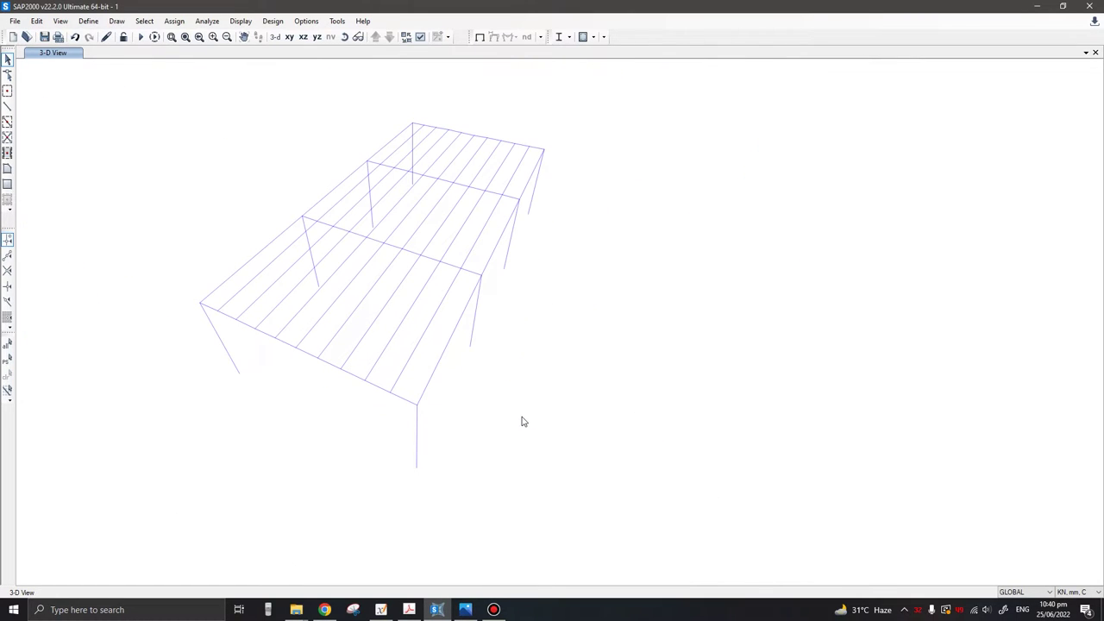
pyautogui.keyDown('shift'); pyautogui.moveTo(508, 419); pyautogui.dragTo(290, 278, button='middle'); pyautogui.keyUp('shift')
# - Window-select the divided roof beam segments along the roof and apply Edit Lines > Join Frames
pyautogui.moveTo(312, 244); pyautogui.dragTo(404, 317)
pyautogui.keyDown('shift'); pyautogui.moveTo(521, 345); pyautogui.dragTo(450, 309, button='middle'); pyautogui.keyUp('shift')
pyautogui.moveTo(466, 243); pyautogui.dragTo(522, 296)
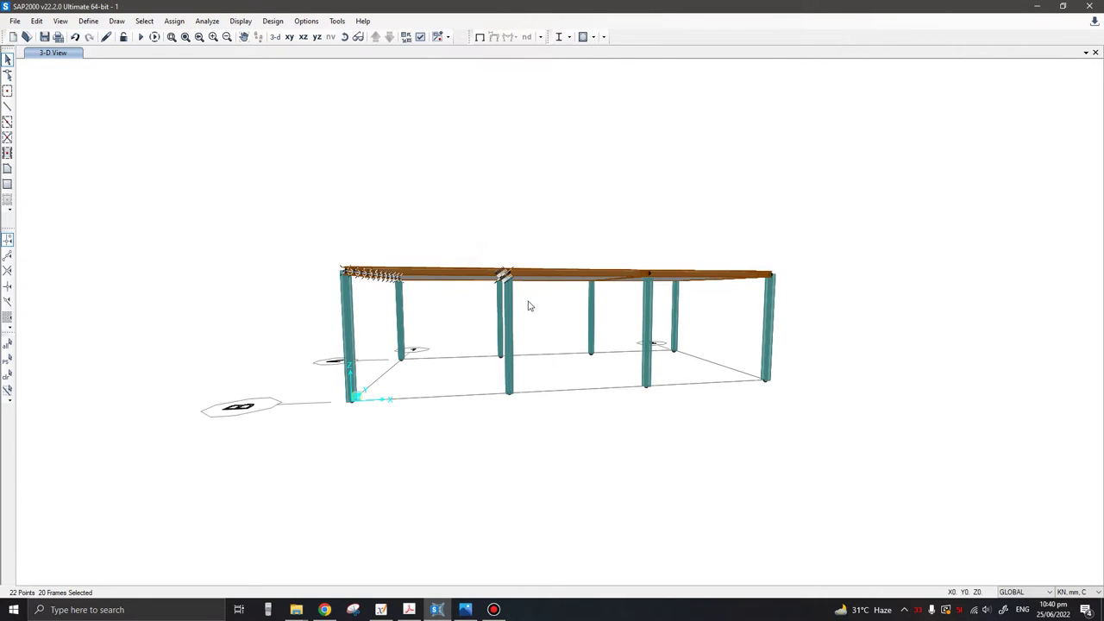
pyautogui.moveTo(590, 252); pyautogui.dragTo(649, 306)
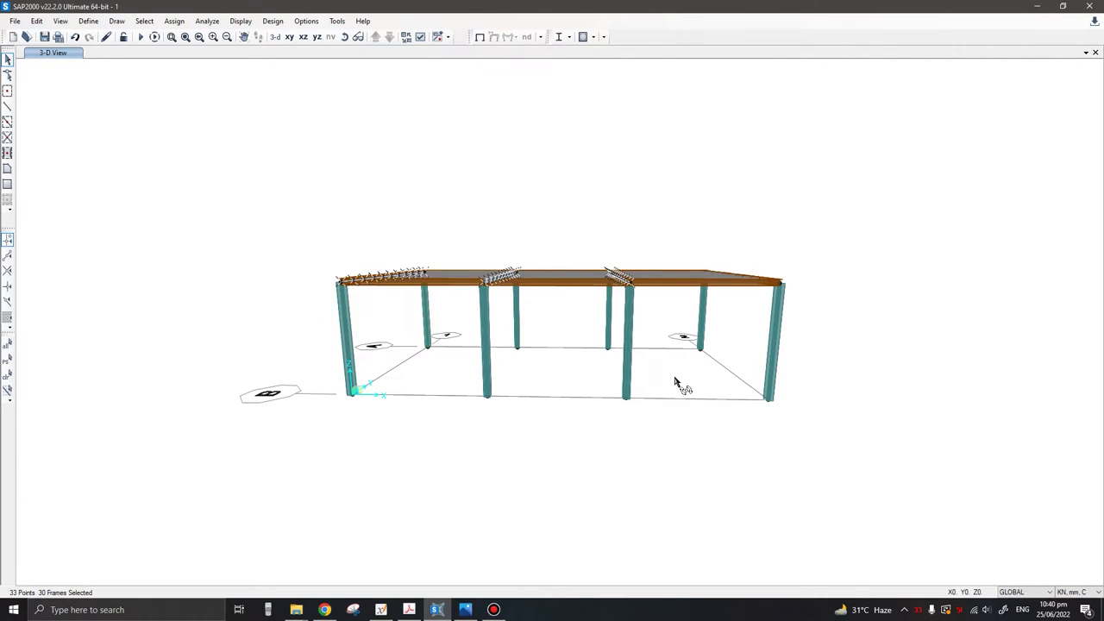
pyautogui.keyDown('shift'); pyautogui.moveTo(683, 387); pyautogui.dragTo(598, 360, button='middle'); pyautogui.keyUp('shift')
pyautogui.moveTo(716, 226); pyautogui.dragTo(781, 315)
pyautogui.keyDown('shift'); pyautogui.moveTo(781, 316); pyautogui.dragTo(515, 436, button='middle'); pyautogui.keyUp('shift')
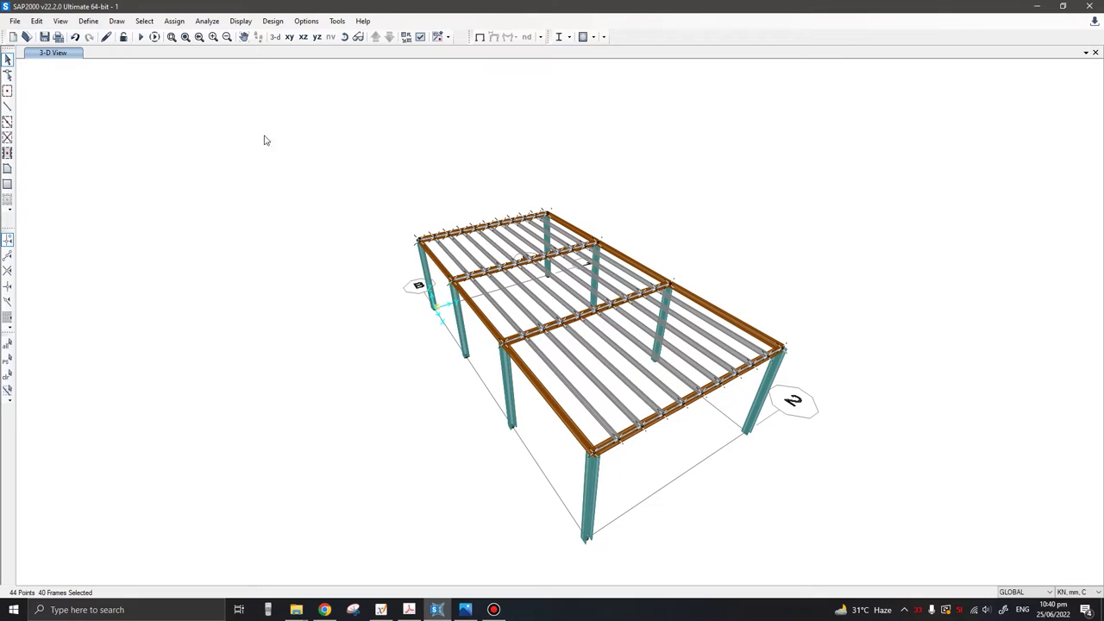
pyautogui.click(36, 21)
pyautogui.moveTo(72, 229)
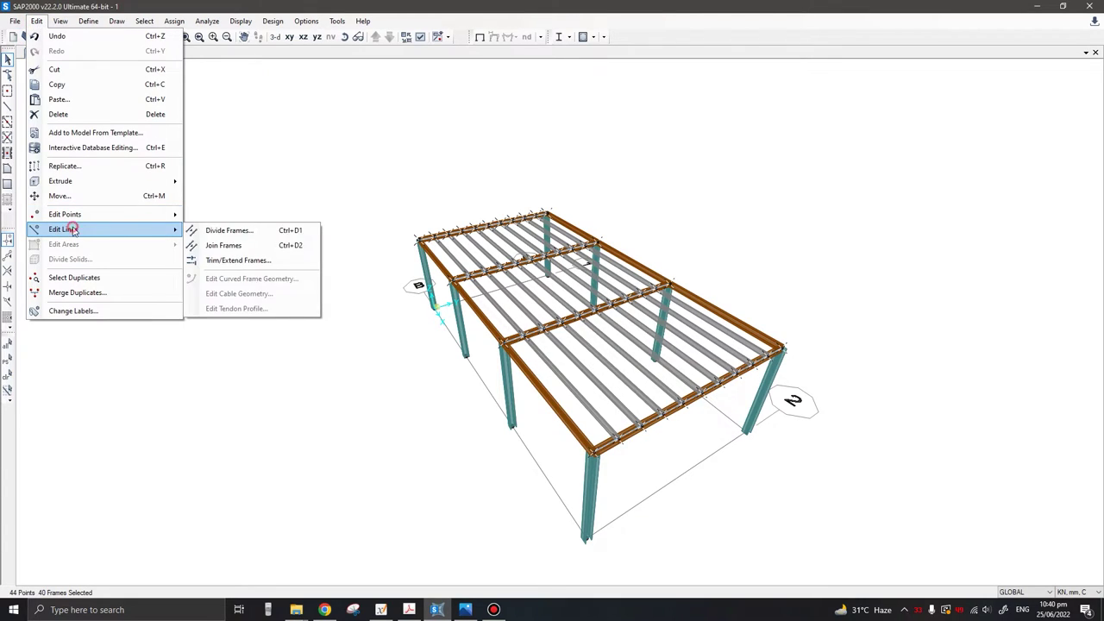
pyautogui.click(255, 248)
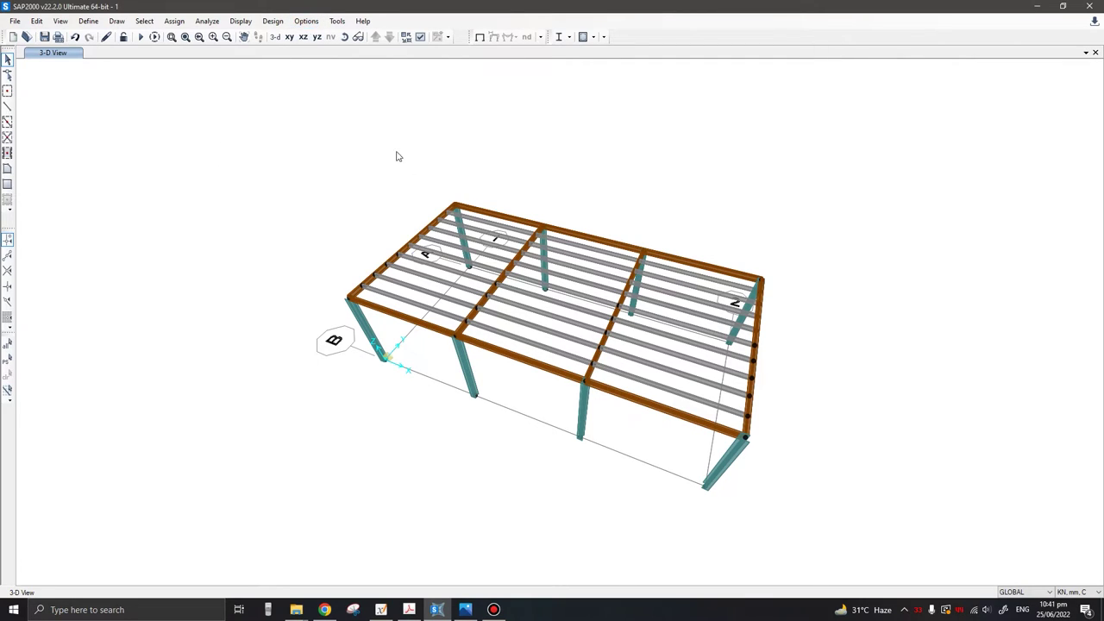
# - Assign Ctrl+D3 as the keyboard shortcut for Edit > Edit Lines > Join Frames
pyautogui.click(306, 23)
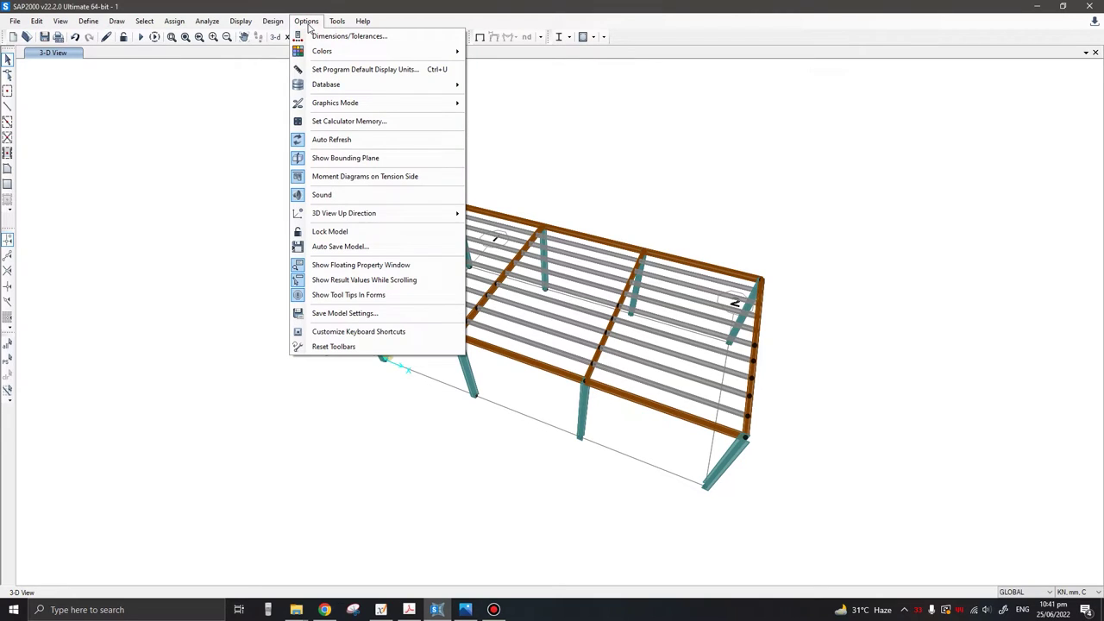
pyautogui.moveTo(336, 24)
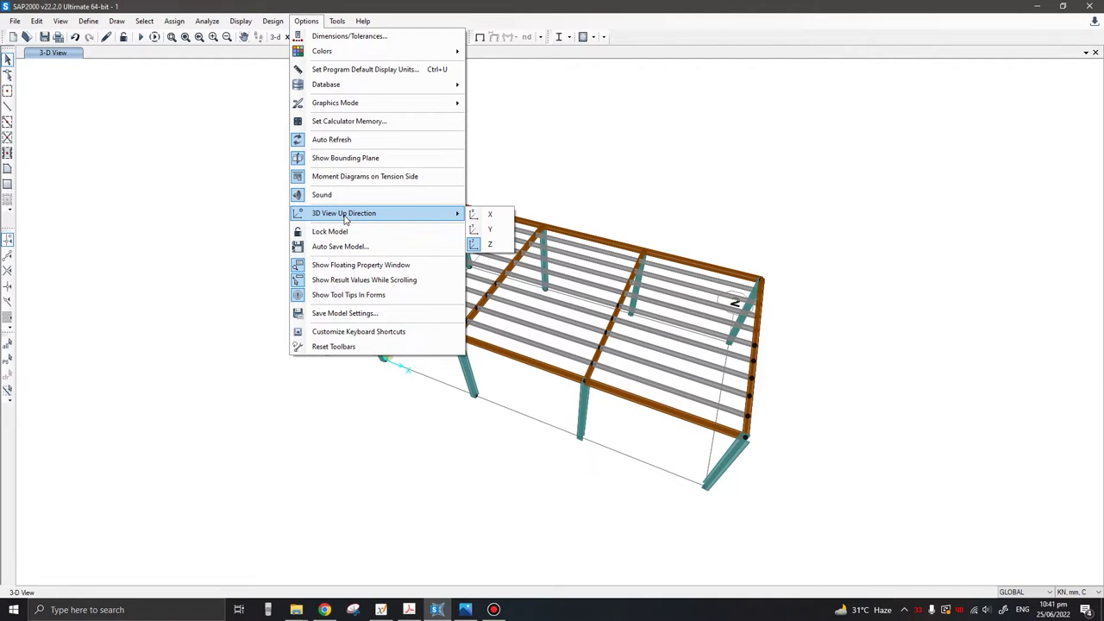
pyautogui.click(359, 333)
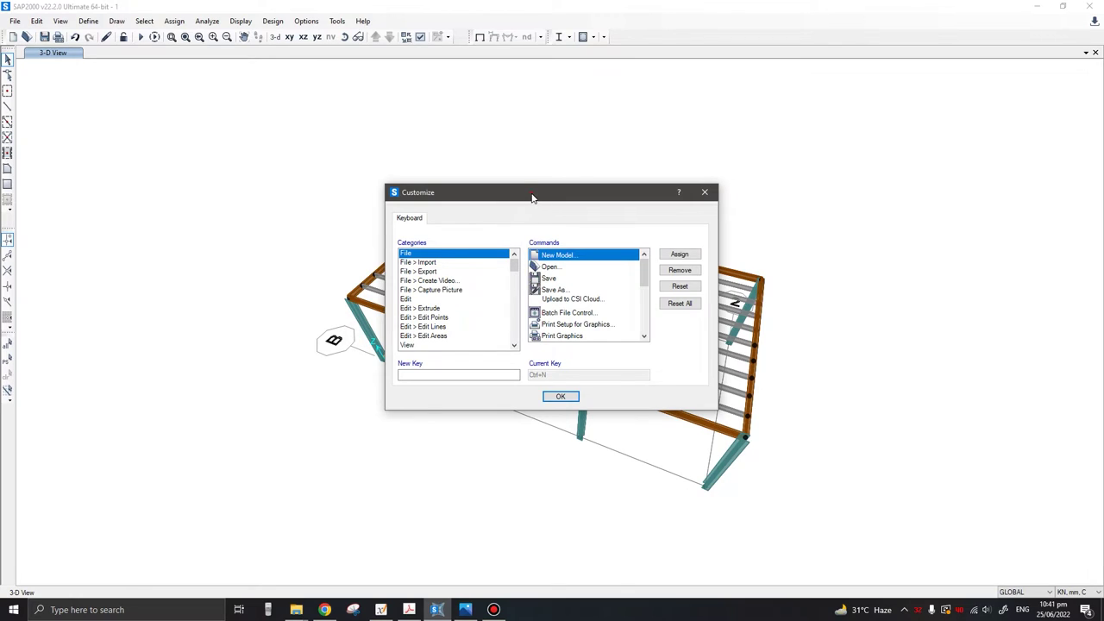
pyautogui.moveTo(532, 197); pyautogui.dragTo(670, 182)
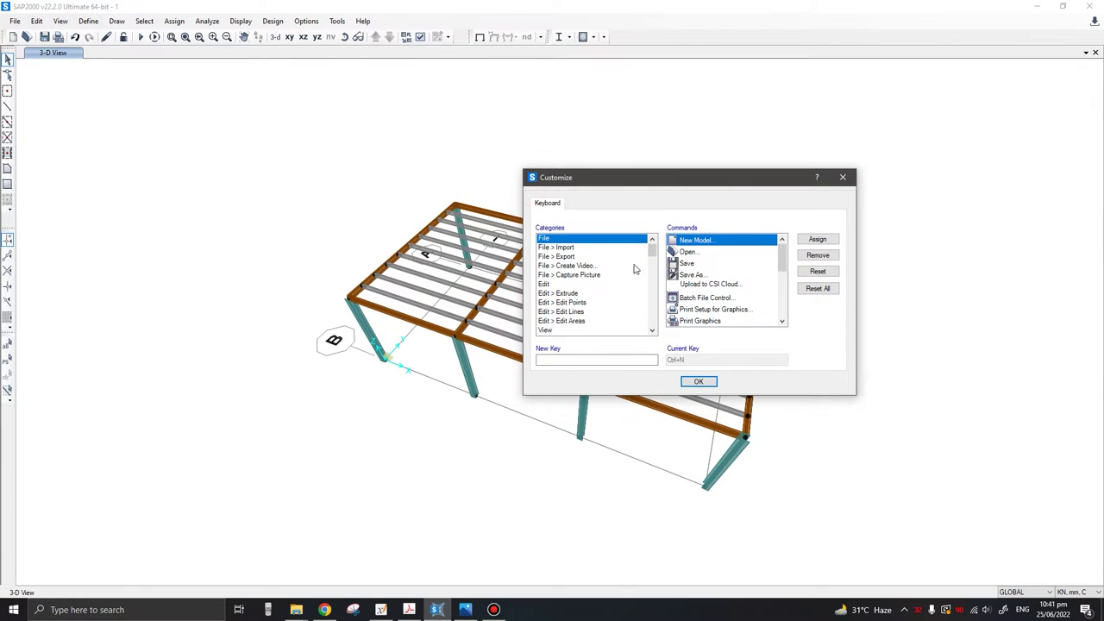
pyautogui.click(573, 312)
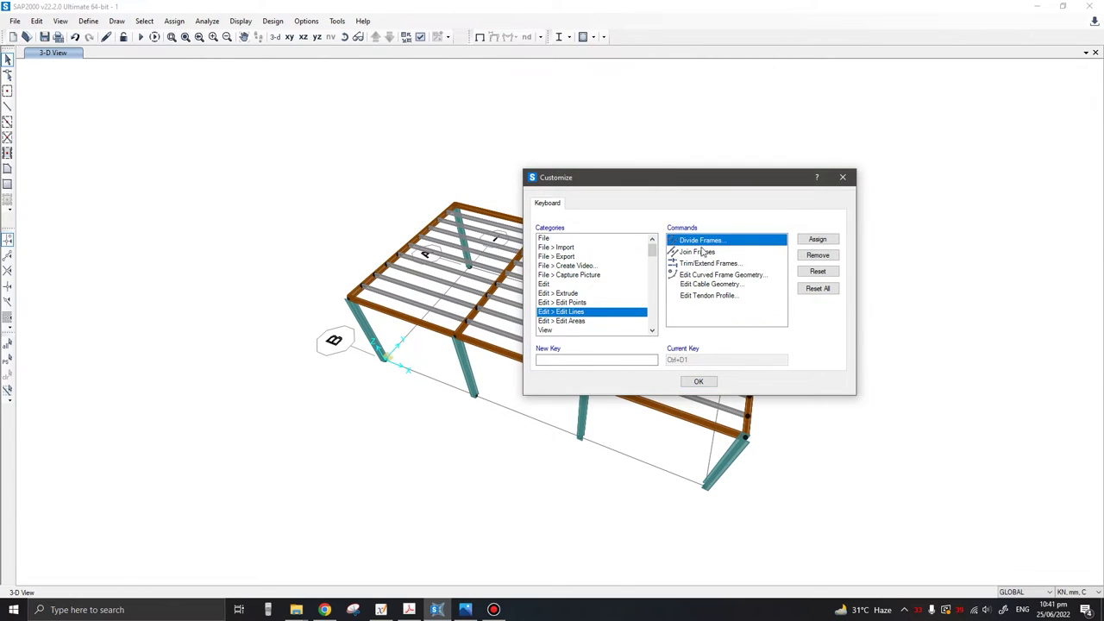
pyautogui.click(703, 251)
pyautogui.click(703, 240)
pyautogui.click(703, 251)
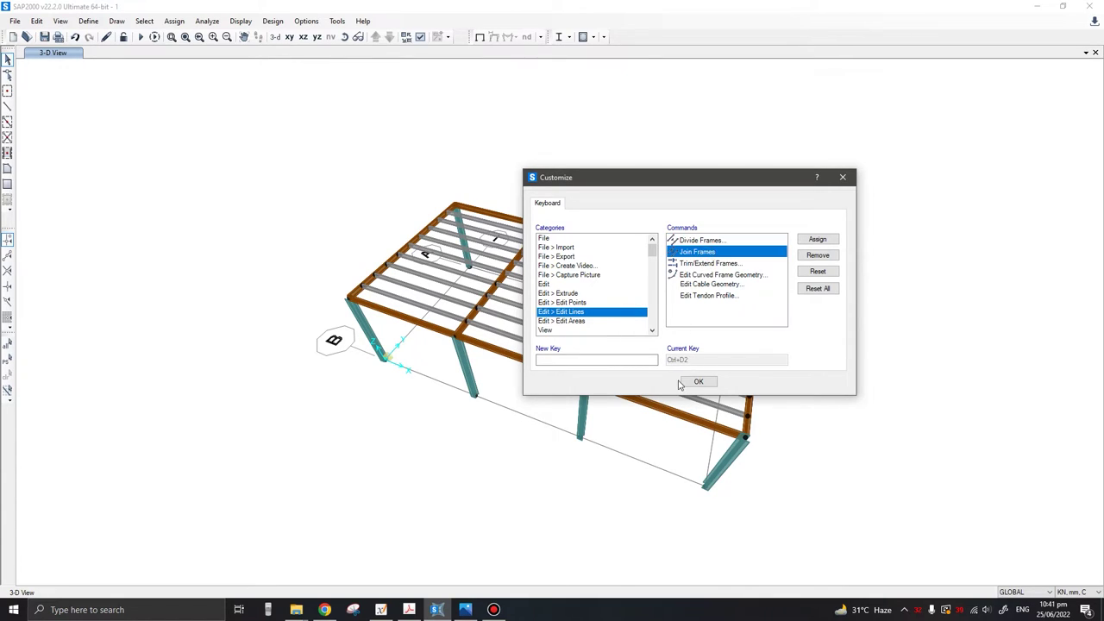
pyautogui.click(607, 361)
pyautogui.click(818, 241)
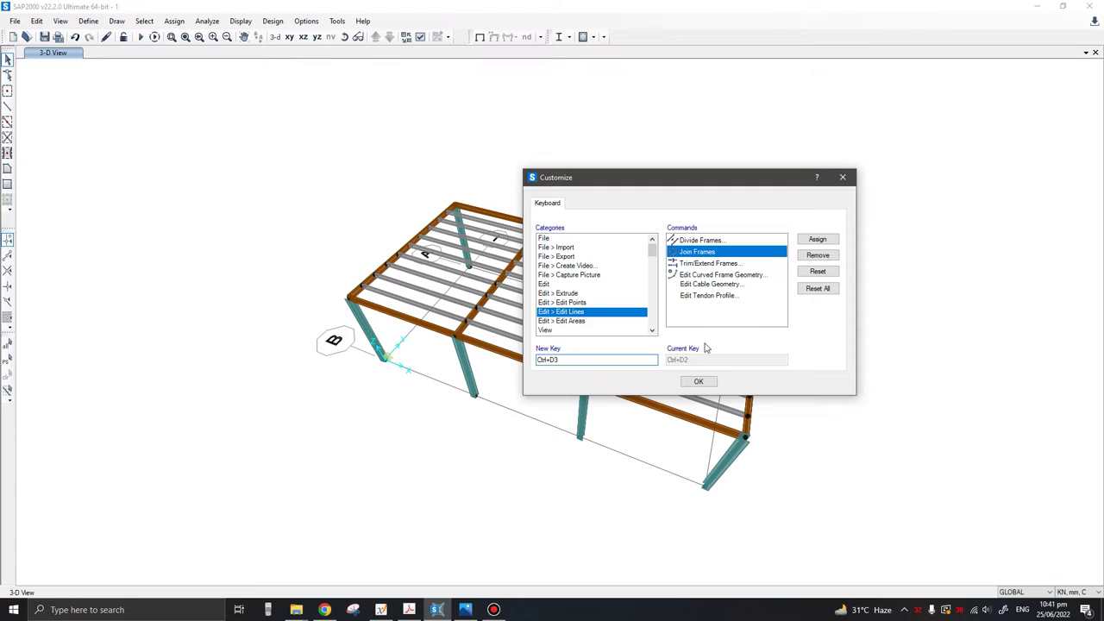
pyautogui.click(843, 179)
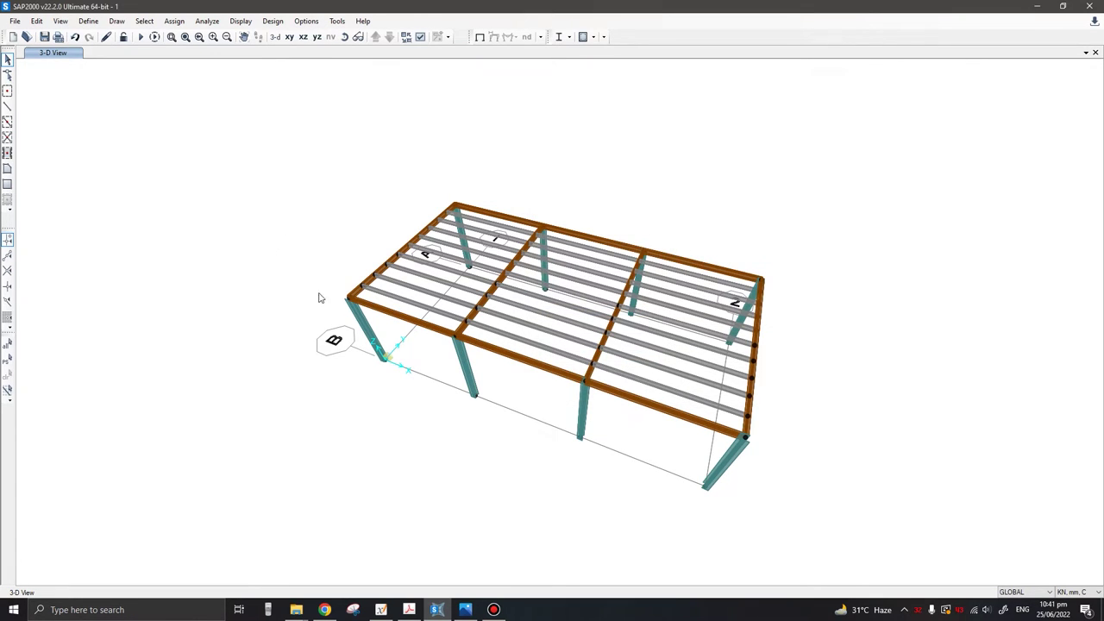
# - Window-select the eight column base joints in a front elevation
pyautogui.moveTo(318, 296); pyautogui.dragTo(364, 319, button='middle')
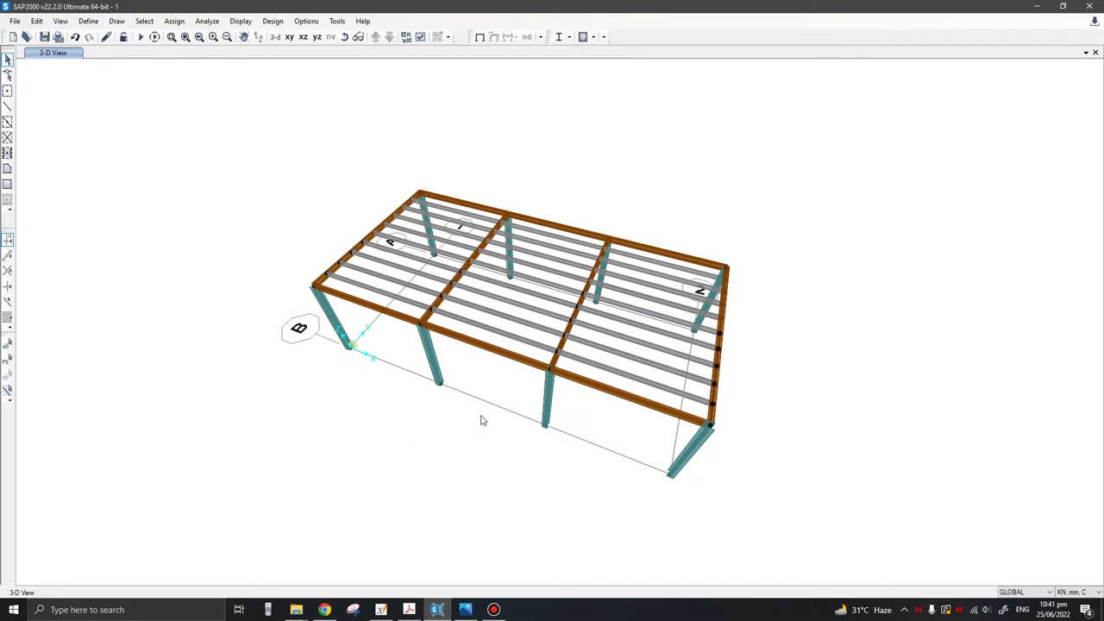
pyautogui.moveTo(480, 419); pyautogui.dragTo(718, 277, button='middle')
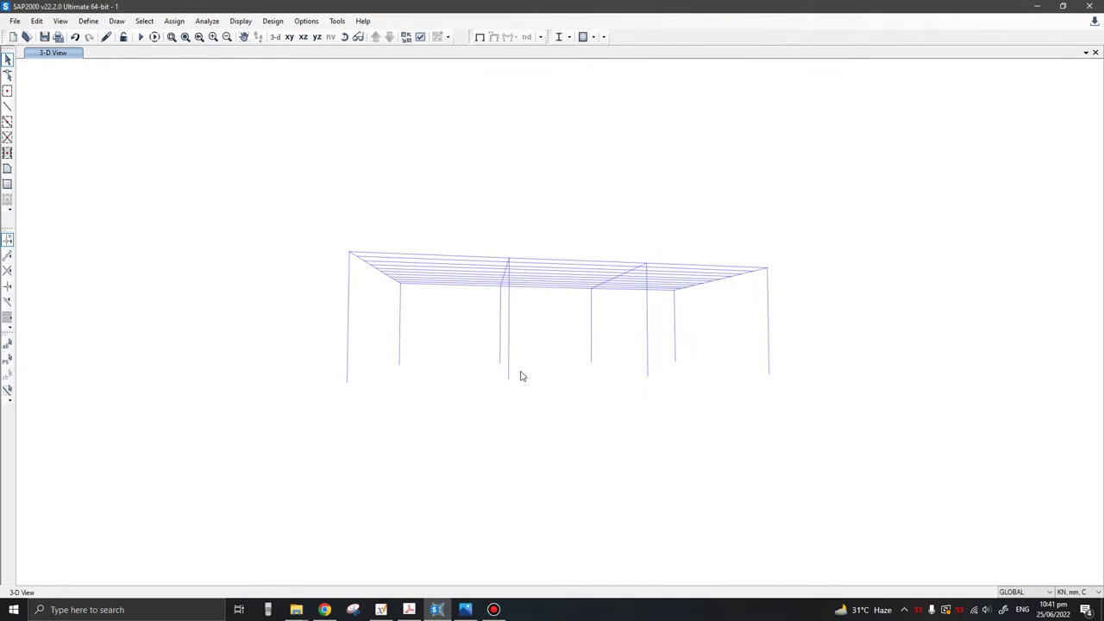
pyautogui.moveTo(294, 311); pyautogui.dragTo(830, 446)
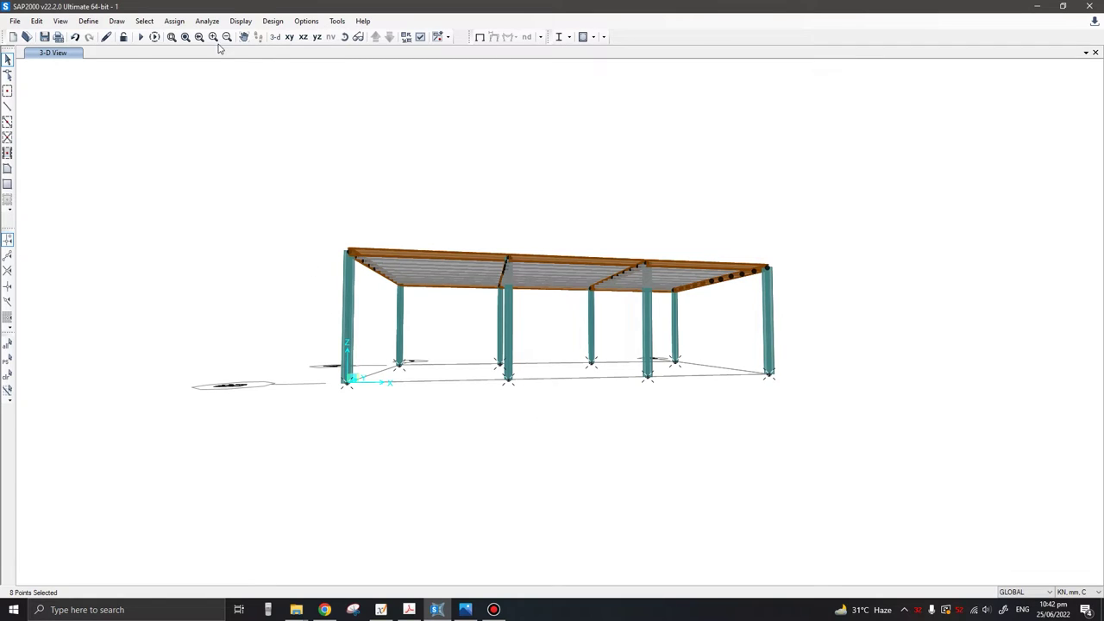
# - Assign the fixed Fast Restraint to the selected base joints via Assign > Joint > Restraints
pyautogui.click(174, 20)
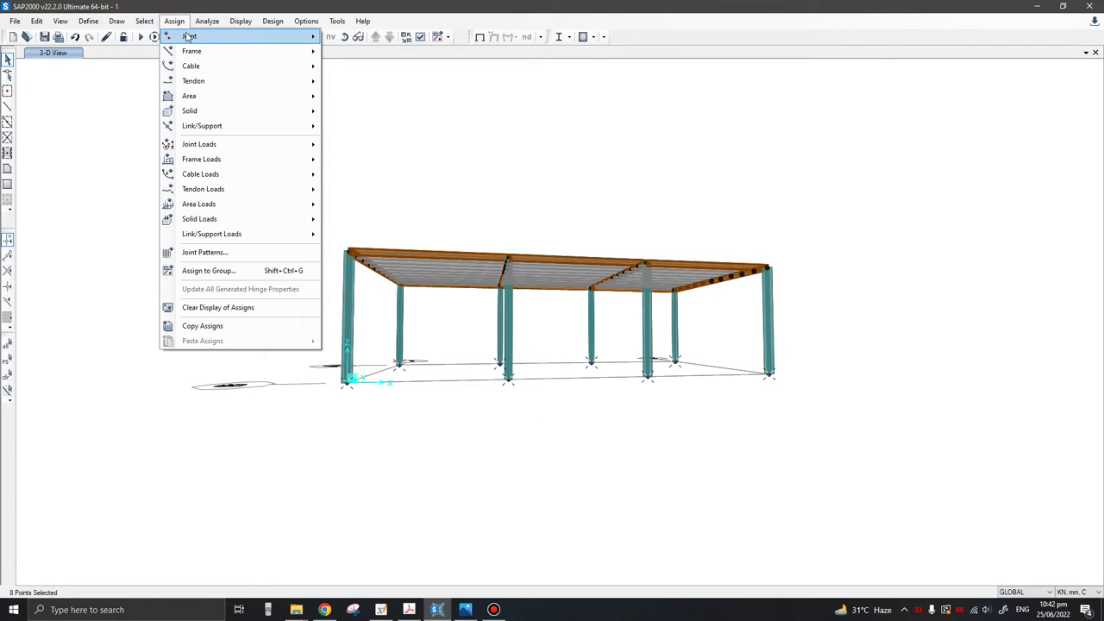
pyautogui.moveTo(192, 36)
pyautogui.click(359, 38)
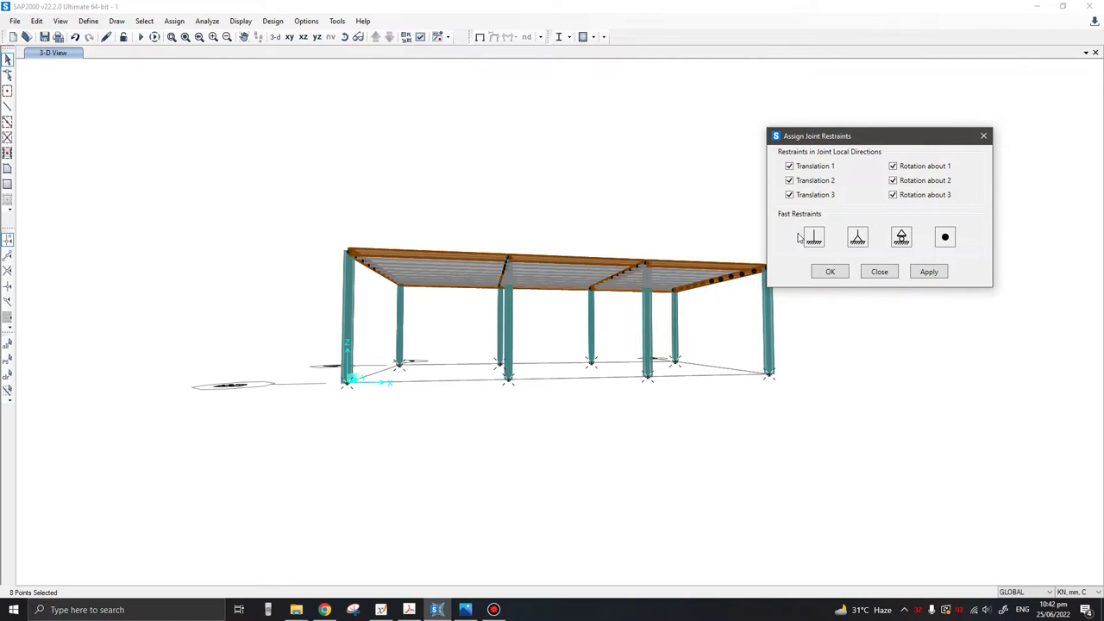
pyautogui.click(814, 239)
pyautogui.moveTo(816, 139); pyautogui.dragTo(844, 132)
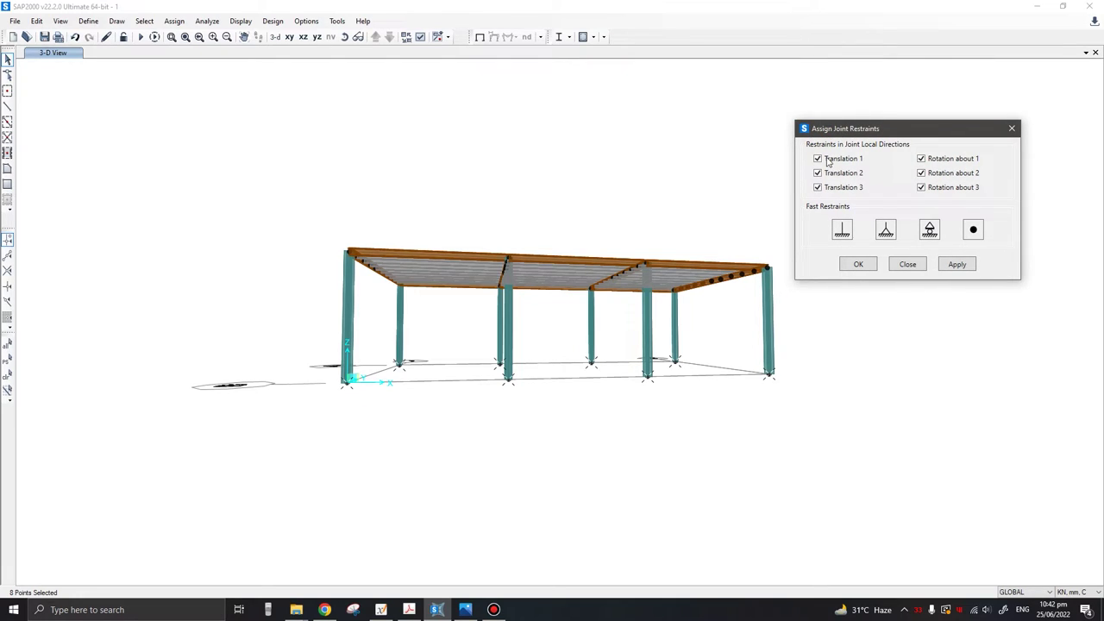
pyautogui.click(843, 232)
pyautogui.click(963, 265)
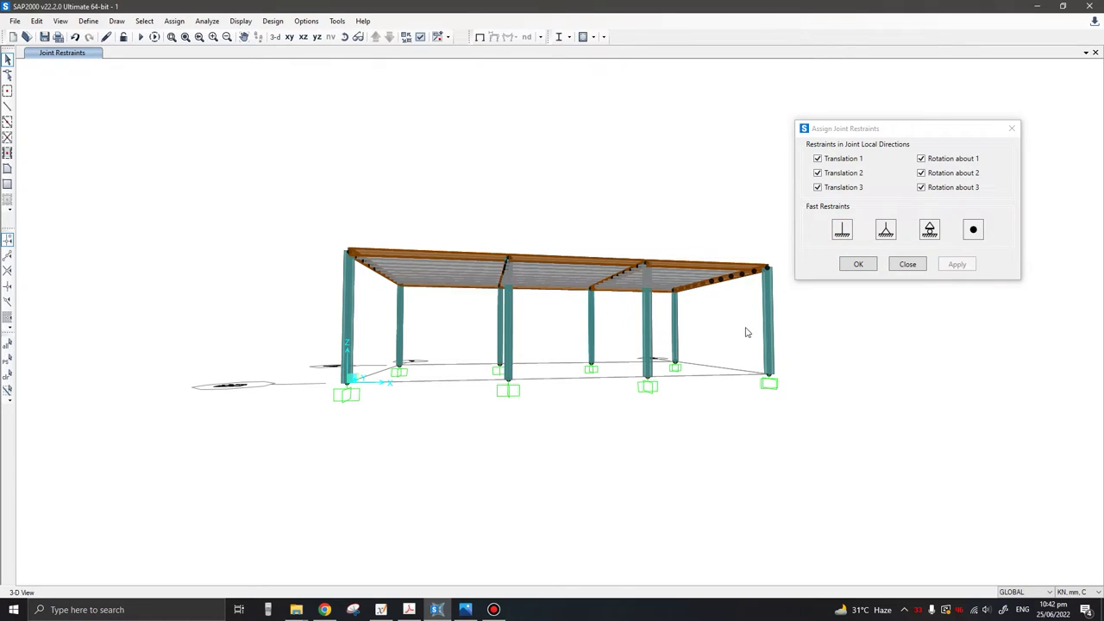
pyautogui.click(858, 264)
pyautogui.keyDown('shift'); pyautogui.moveTo(658, 316); pyautogui.dragTo(465, 464, button='middle'); pyautogui.keyUp('shift')
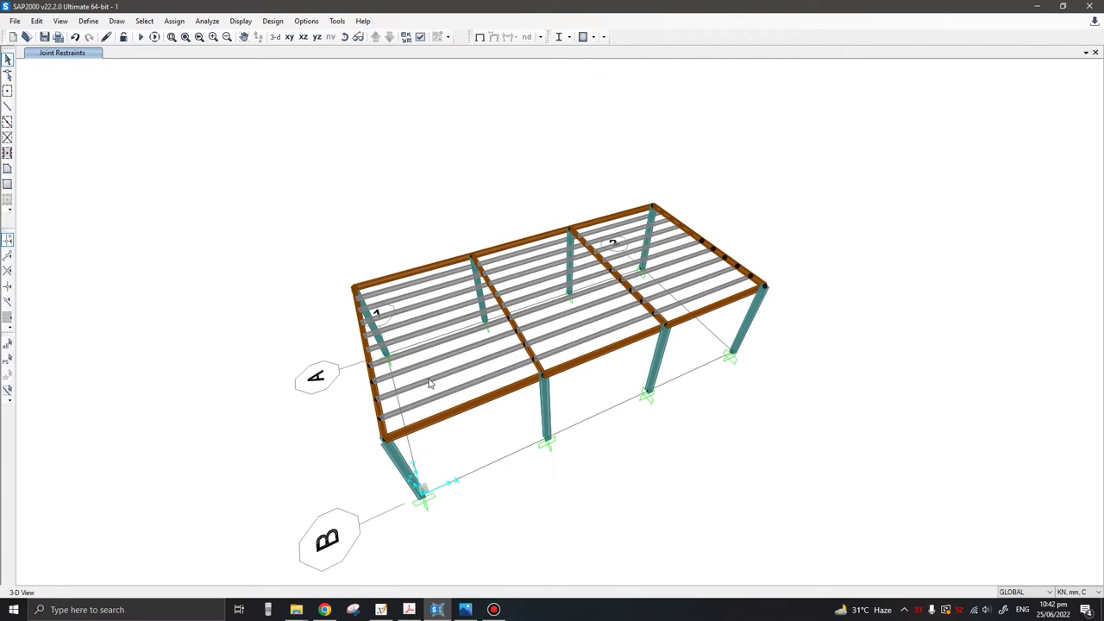
# - Add a load pattern named LIVE of type Live with self-weight multiplier 0
pyautogui.click(84, 25)
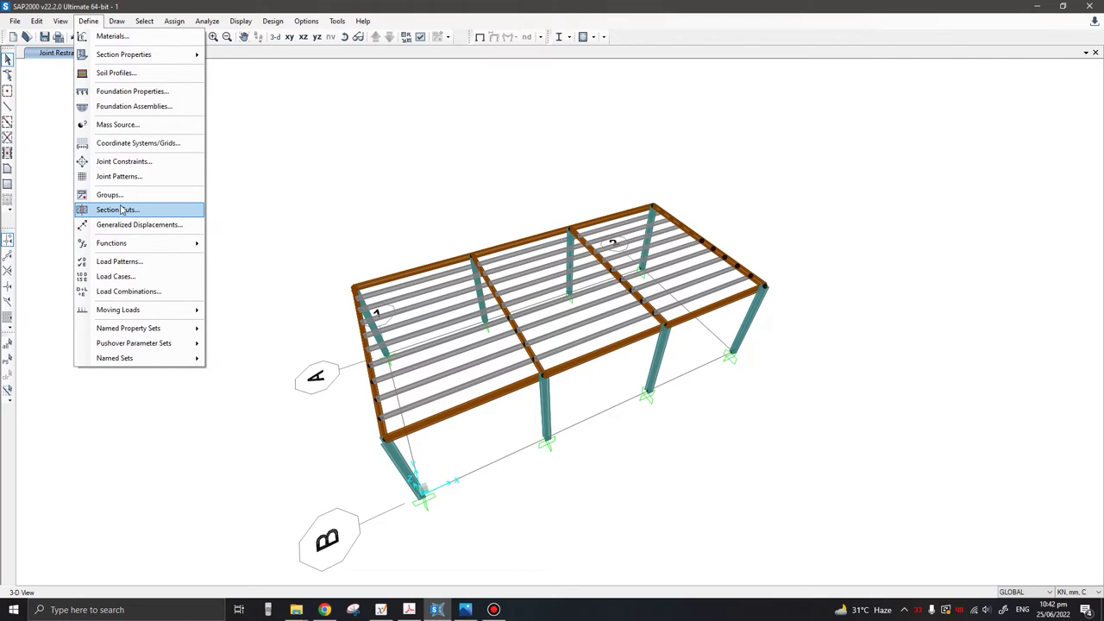
pyautogui.click(135, 268)
pyautogui.moveTo(376, 228); pyautogui.dragTo(434, 218)
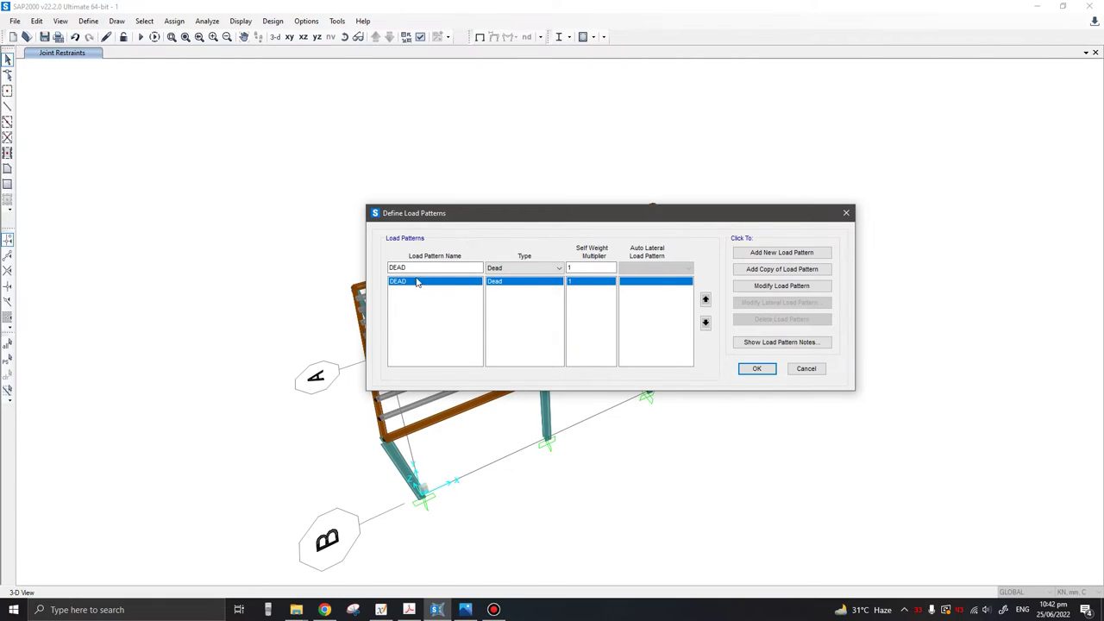
pyautogui.doubleClick(405, 268)
pyautogui.write('LIVE')
pyautogui.click(506, 269)
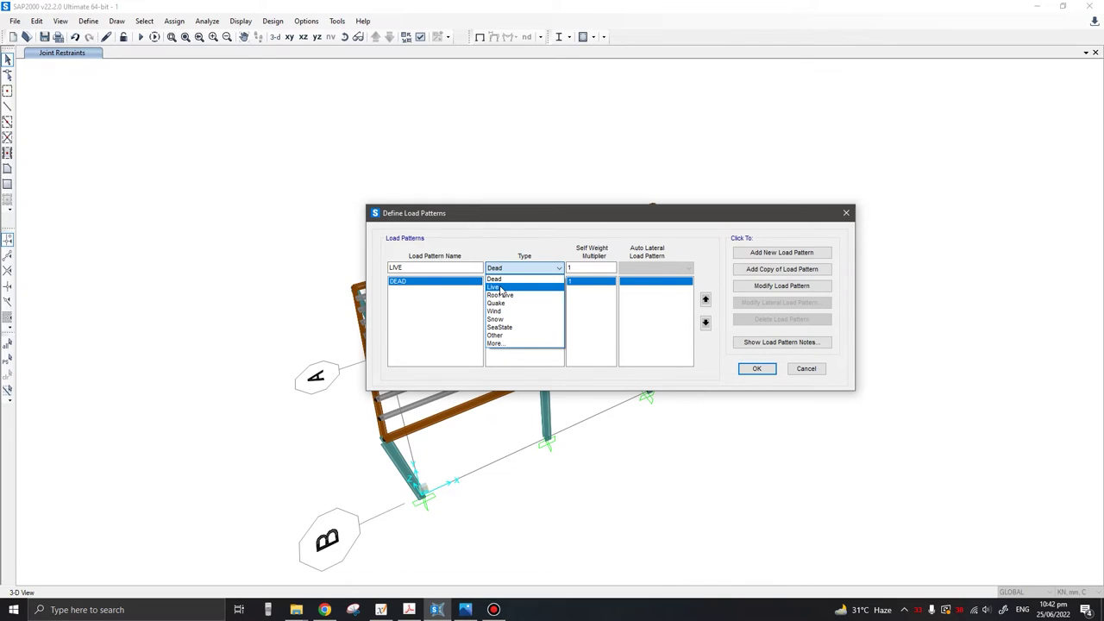
pyautogui.click(500, 288)
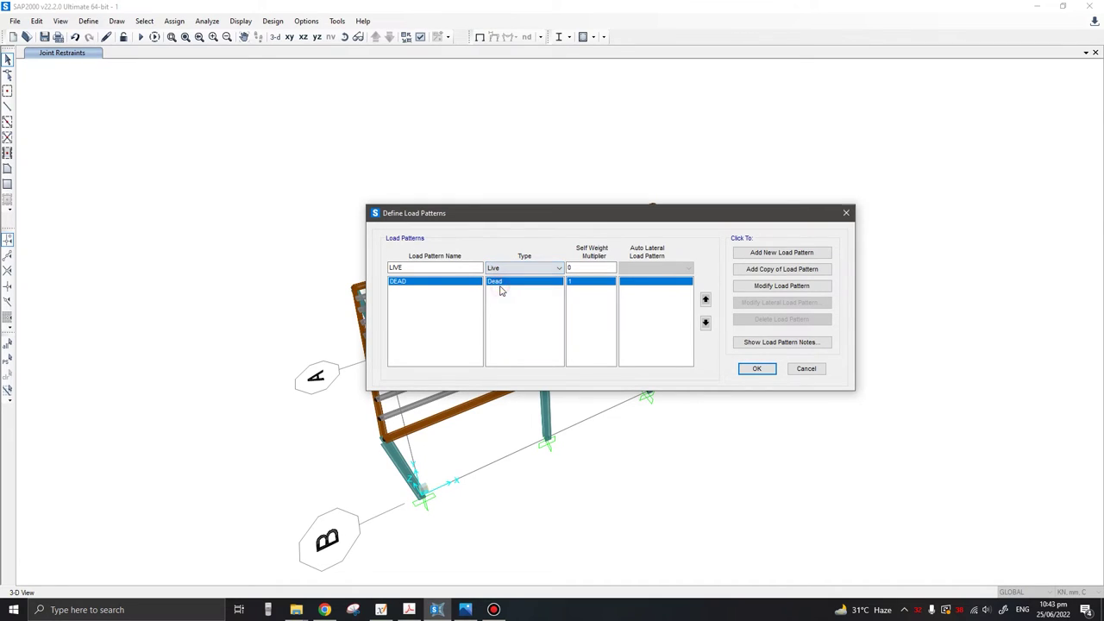
pyautogui.click(773, 253)
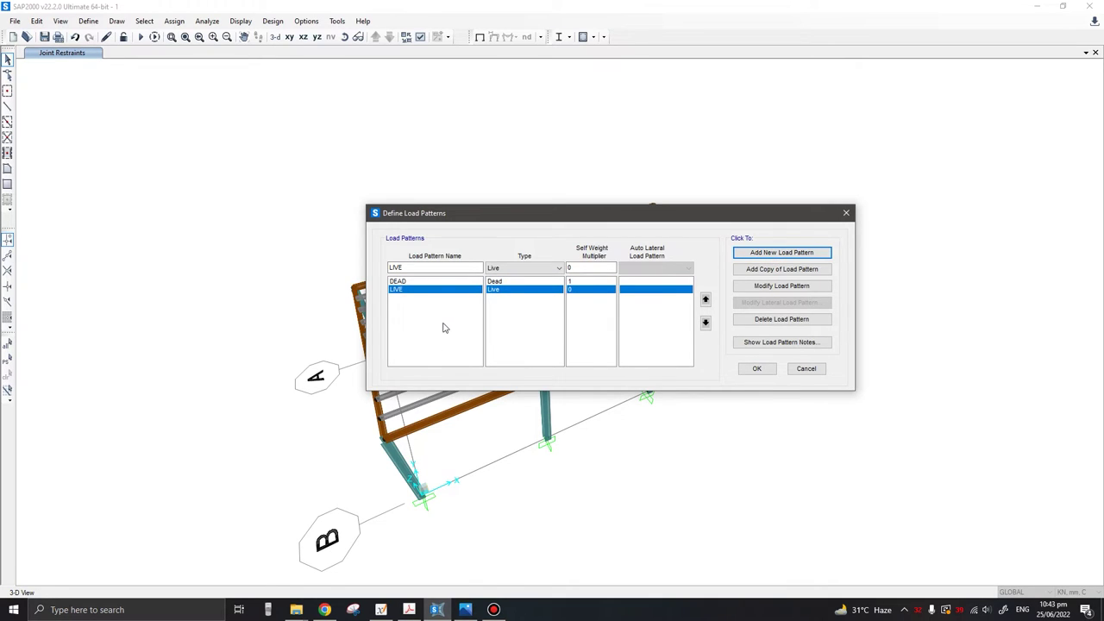
pyautogui.click(543, 268)
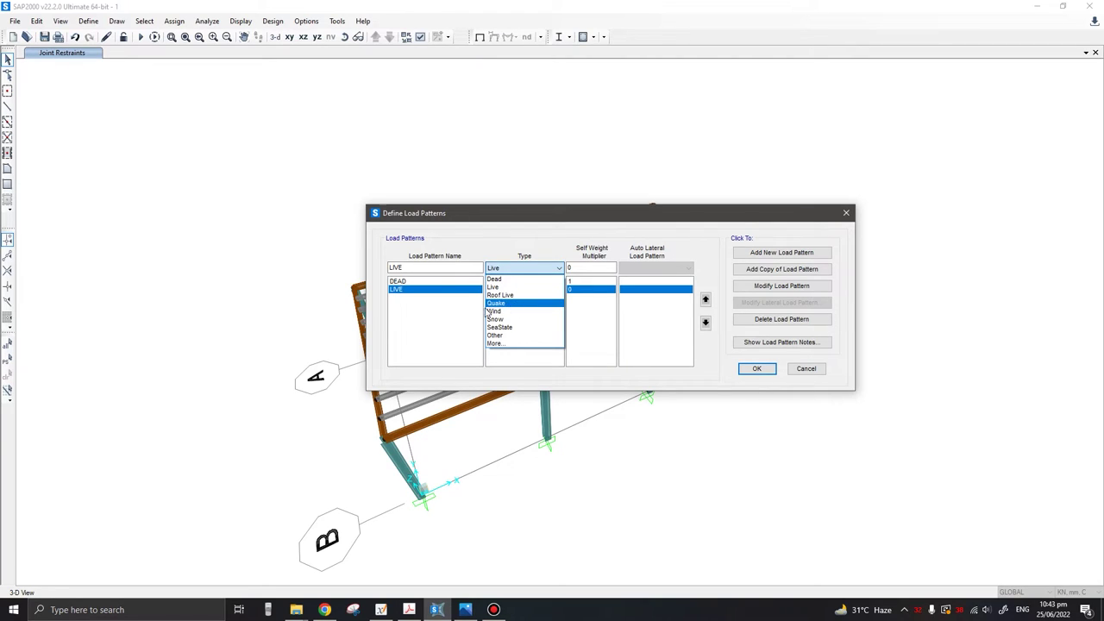
pyautogui.click(505, 357)
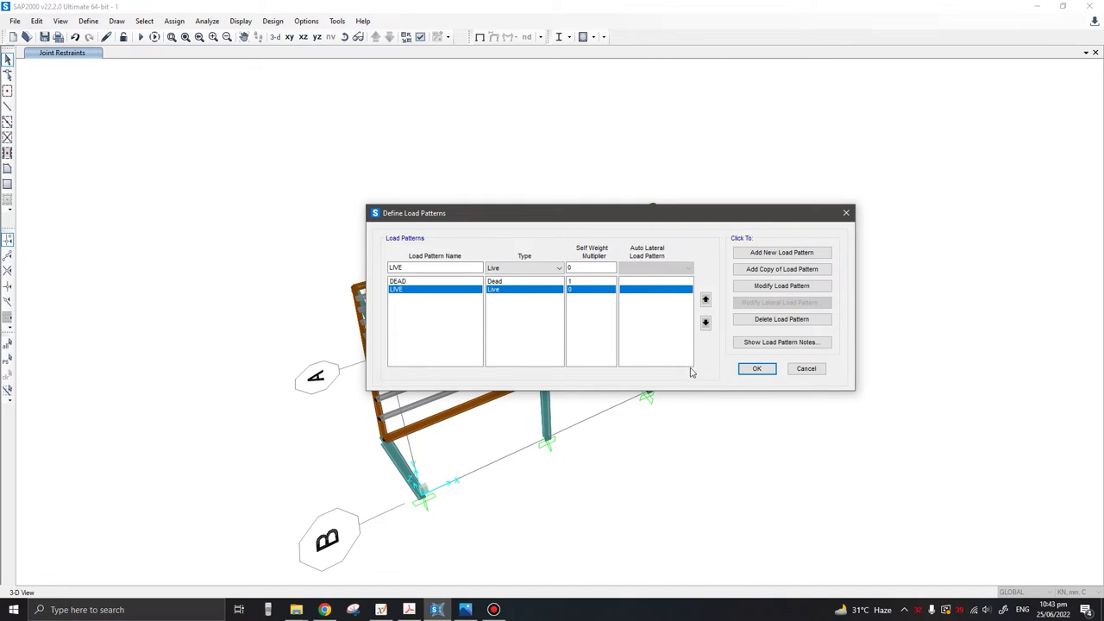
pyautogui.click(754, 369)
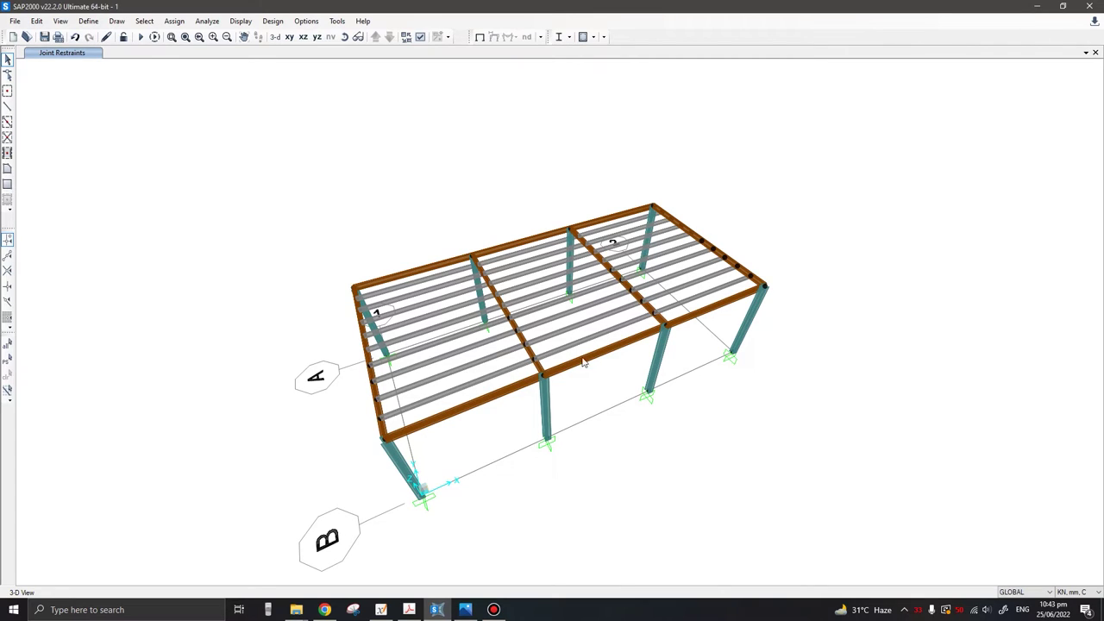
# - Add a new shell area section and name it Pl 2mm
pyautogui.click(89, 22)
pyautogui.moveTo(112, 55)
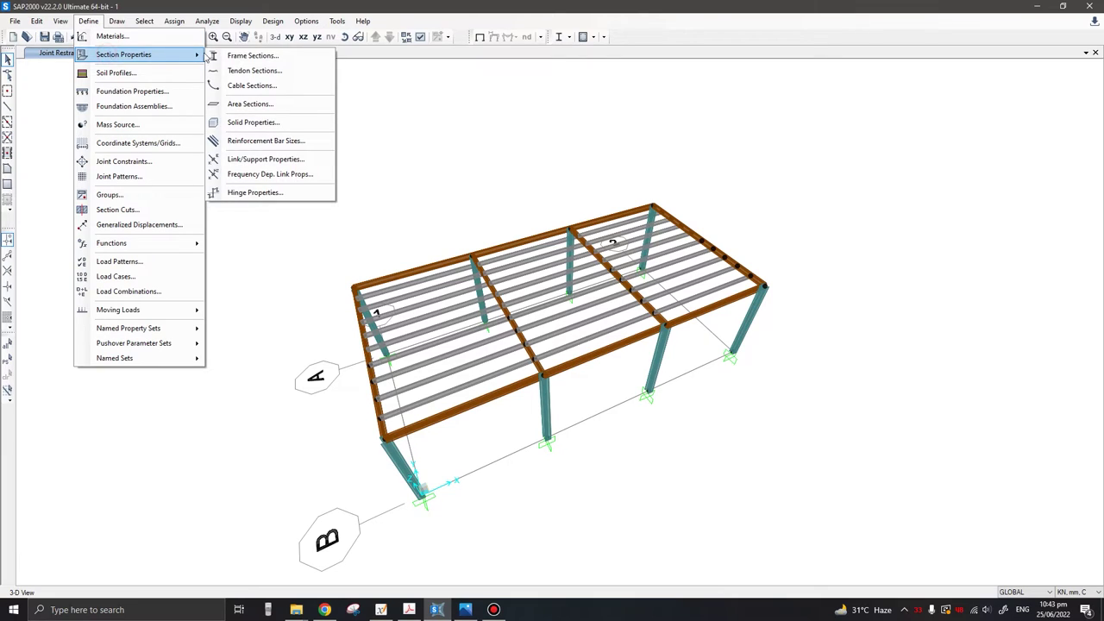
pyautogui.click(251, 104)
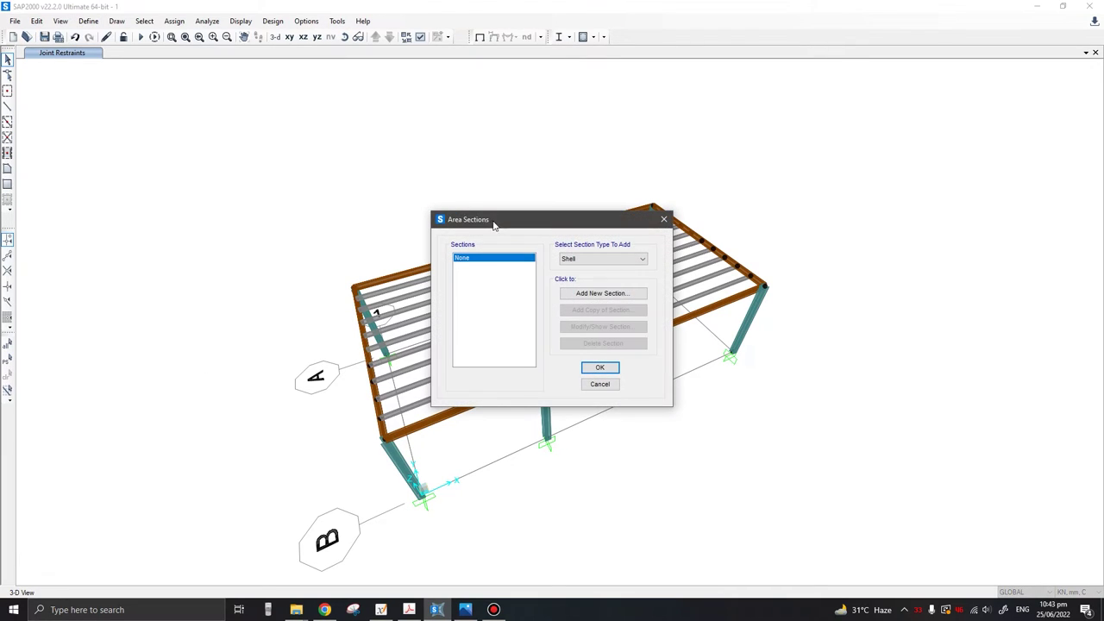
pyautogui.click(600, 294)
pyautogui.doubleClick(686, 172)
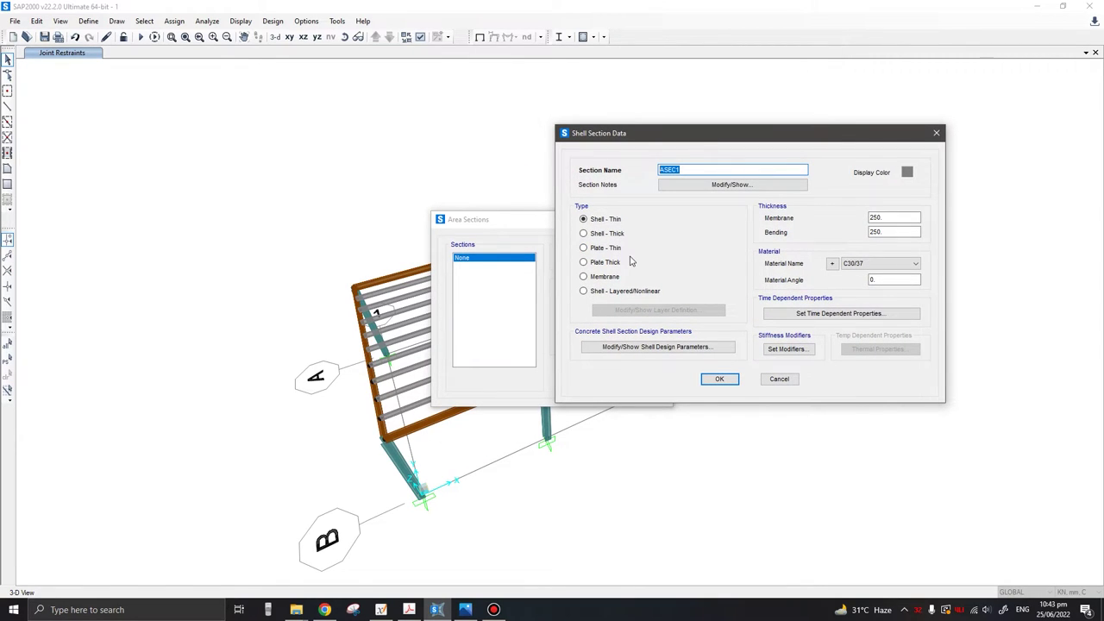
pyautogui.write('Pl 2mm')
# - Set membrane and bending thickness to 2, material S275, and save the Pl 2mm section
pyautogui.click(881, 218)
pyautogui.doubleClick(883, 218)
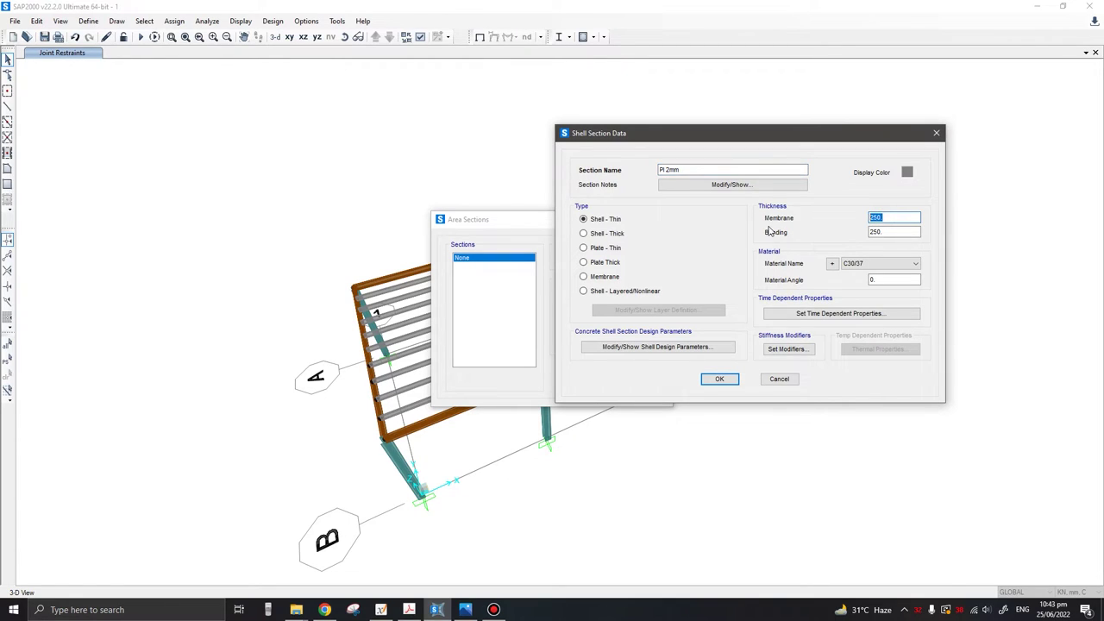
pyautogui.write('2')
pyautogui.doubleClick(881, 231)
pyautogui.write('2')
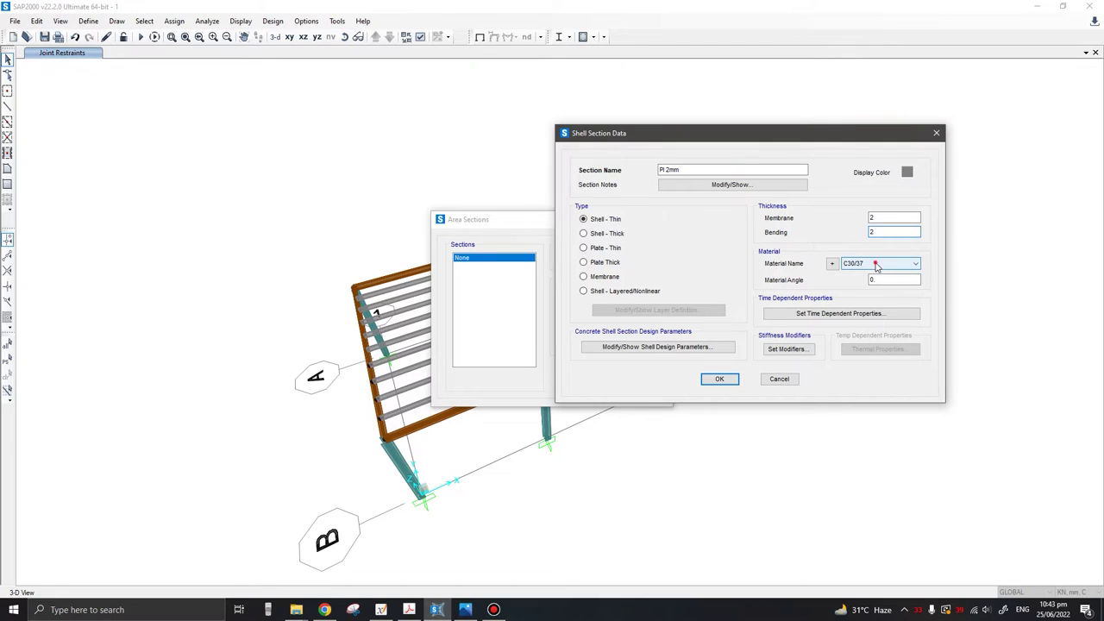
pyautogui.click(876, 264)
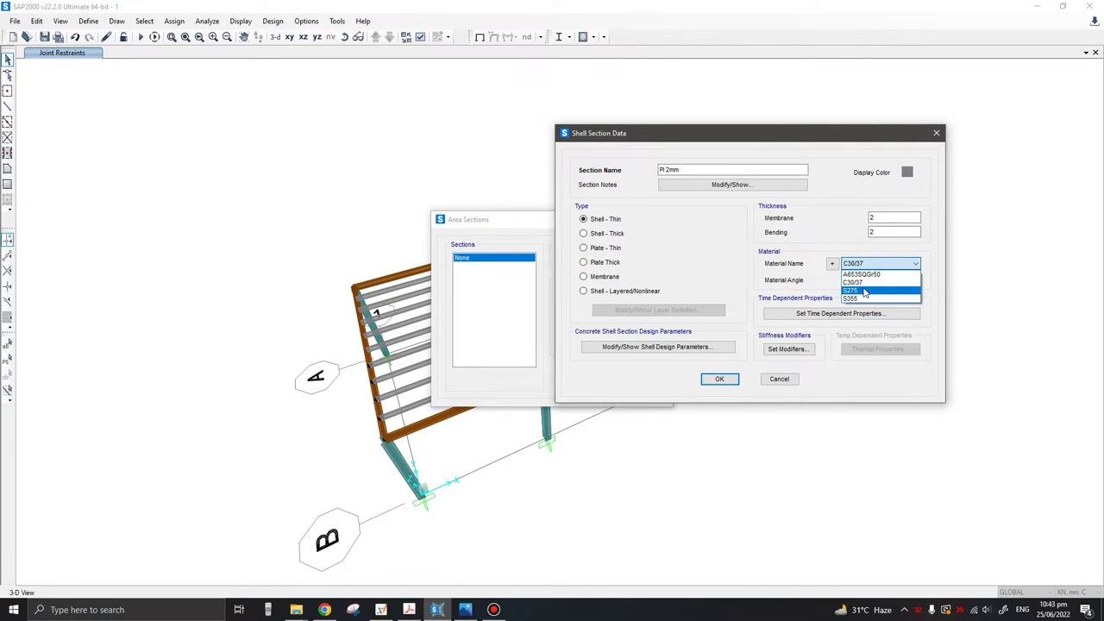
pyautogui.click(863, 291)
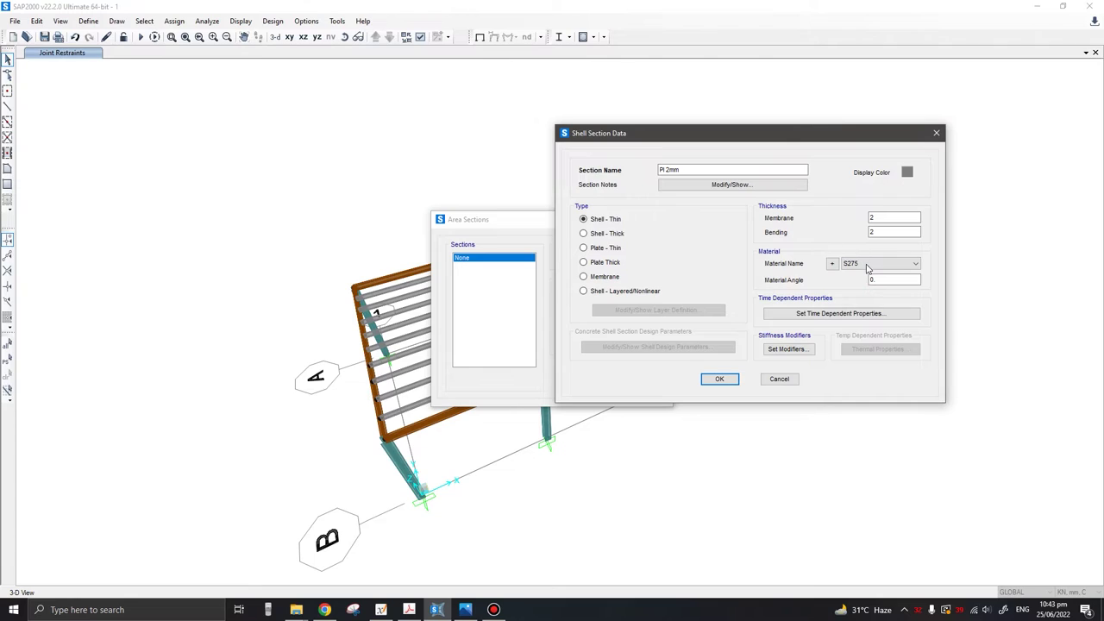
pyautogui.click(871, 264)
pyautogui.click(857, 292)
pyautogui.click(716, 379)
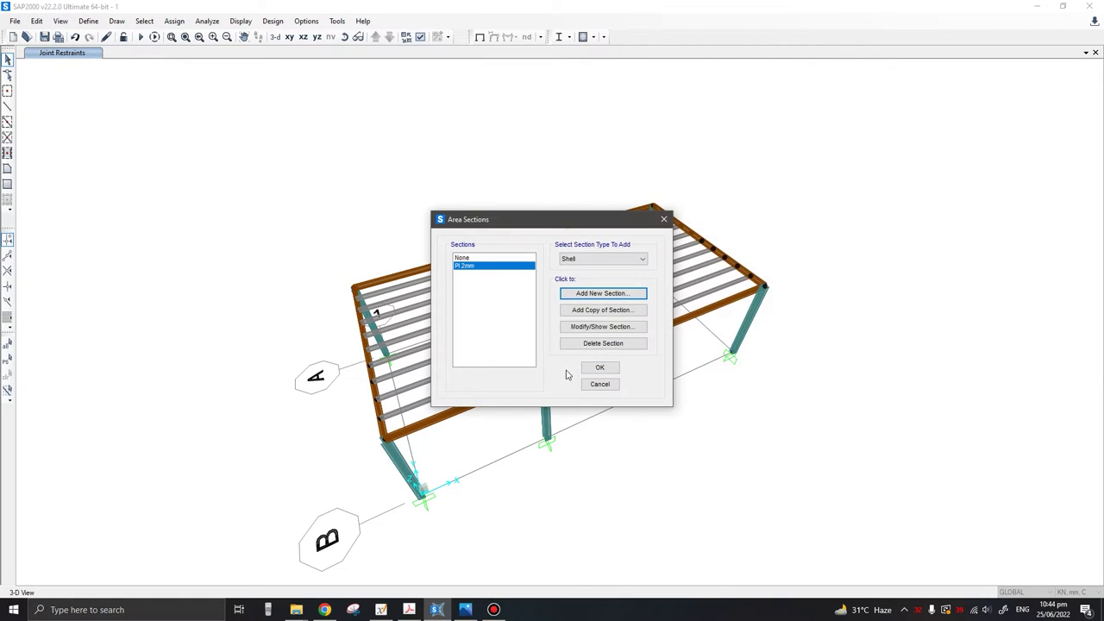
pyautogui.click(604, 368)
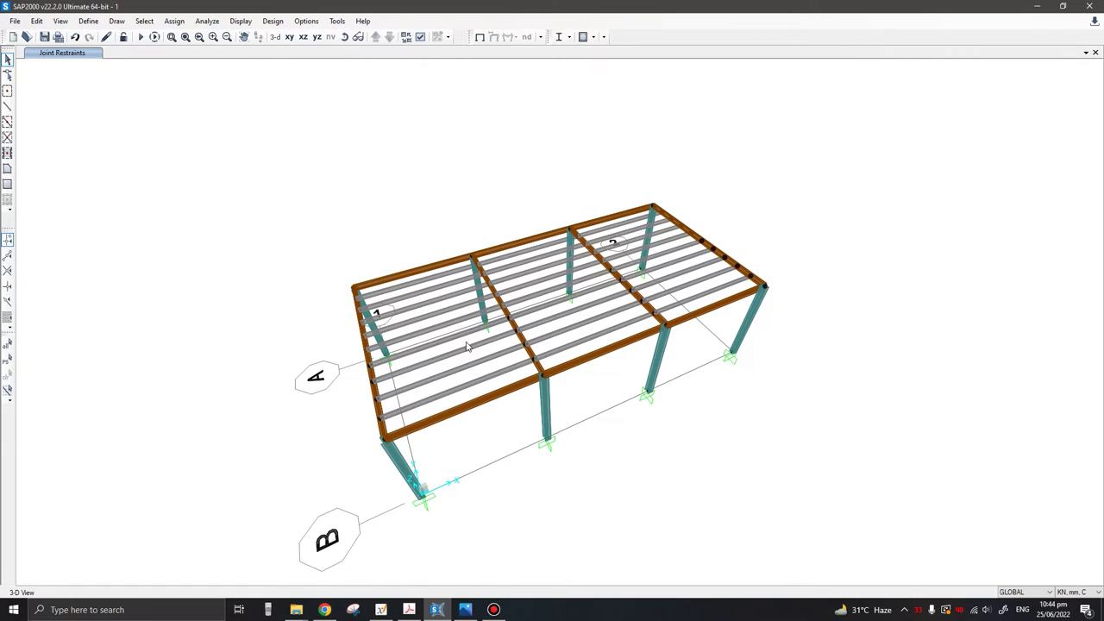
# - Toggle grids off with F7, check the XY plan at base and roof level, then return to 3-D
pyautogui.keyDown('shift'); pyautogui.moveTo(399, 312); pyautogui.dragTo(438, 332, button='middle'); pyautogui.keyUp('shift')
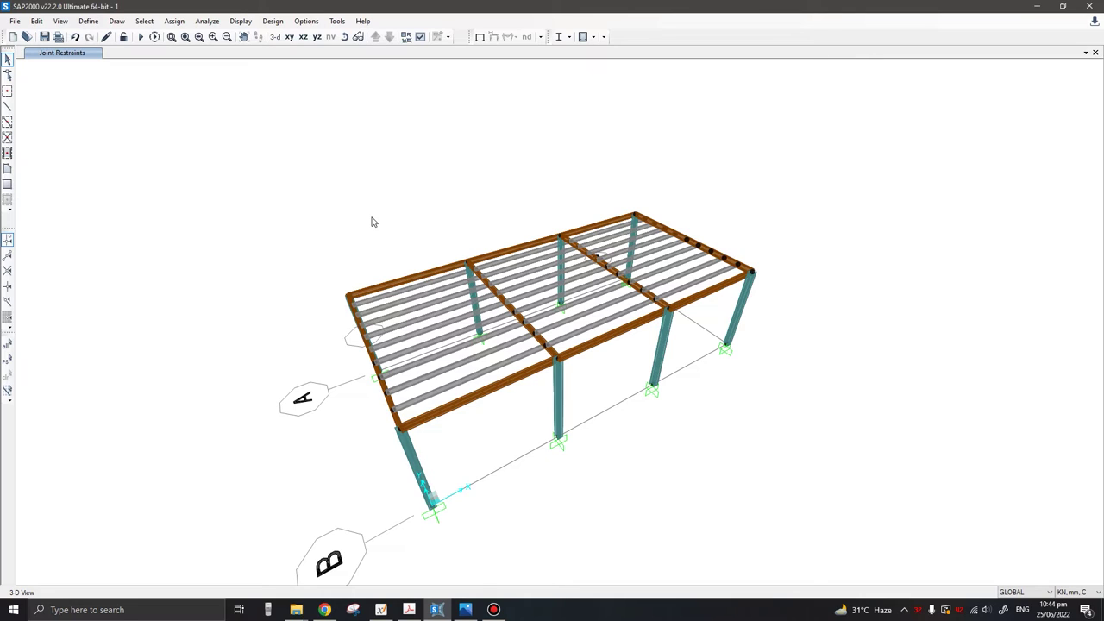
pyautogui.press('F7')
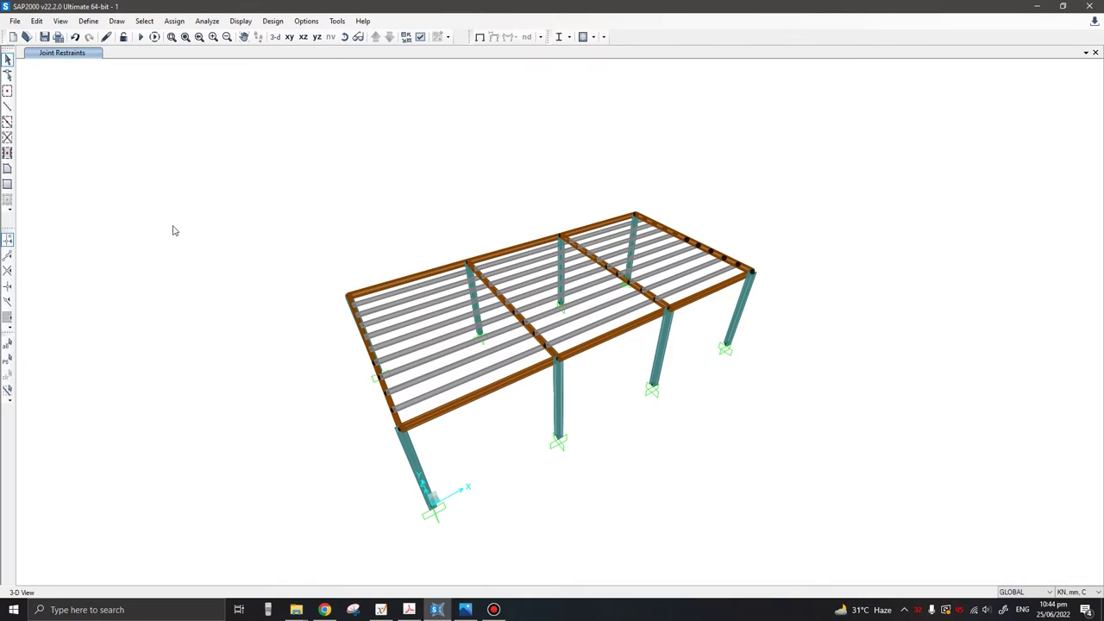
pyautogui.keyDown('shift'); pyautogui.moveTo(409, 293); pyautogui.dragTo(352, 326, button='middle'); pyautogui.keyUp('shift')
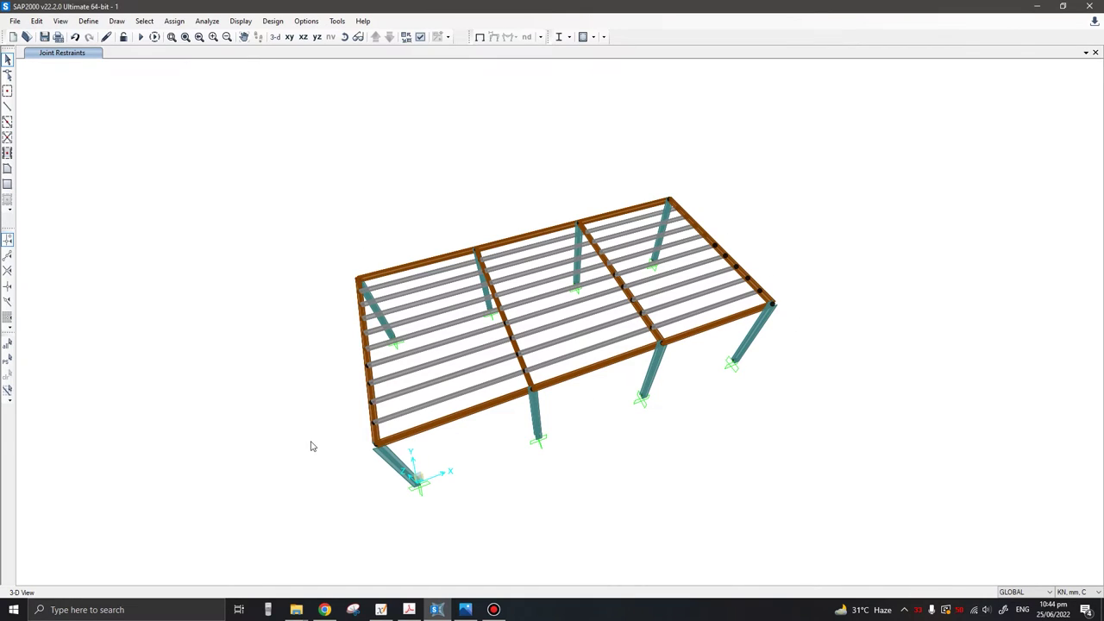
pyautogui.click(290, 37)
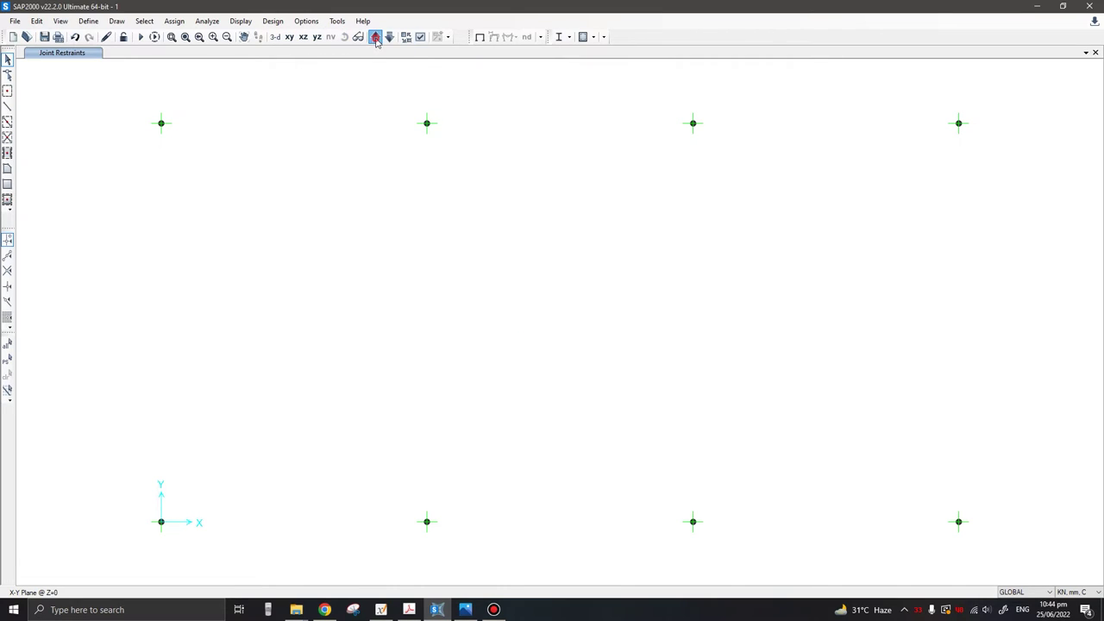
pyautogui.click(375, 36)
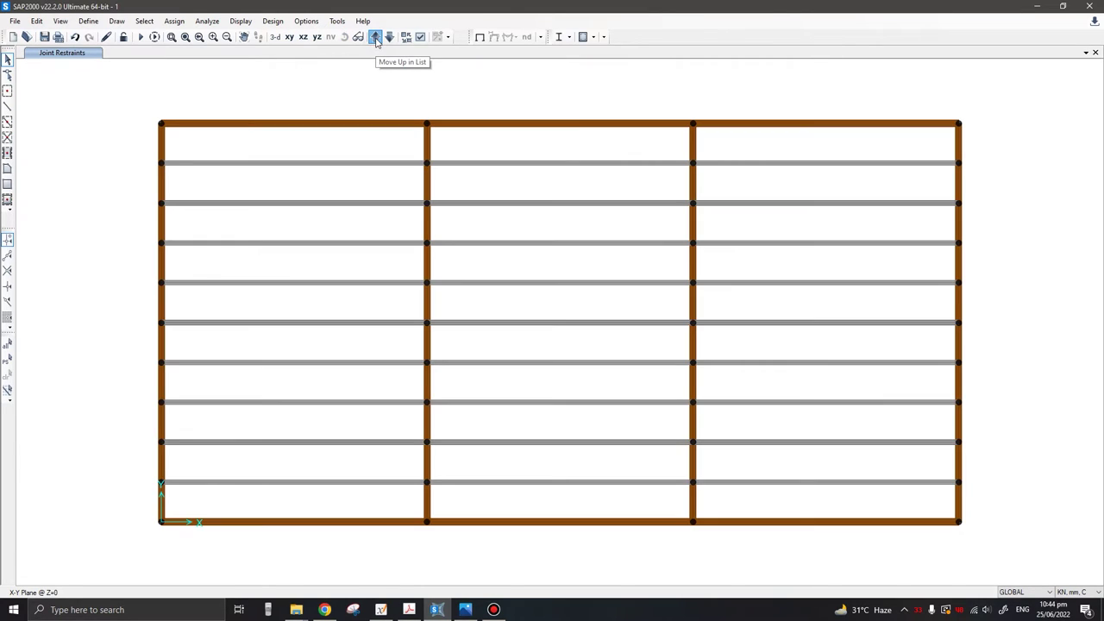
pyautogui.click(275, 37)
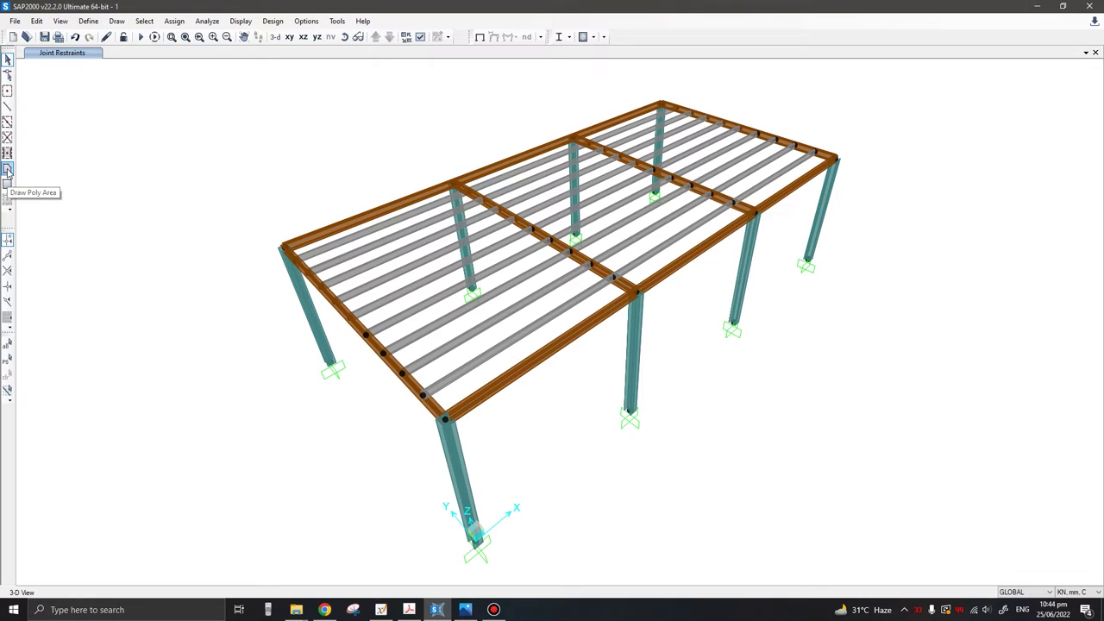
pyautogui.click(117, 22)
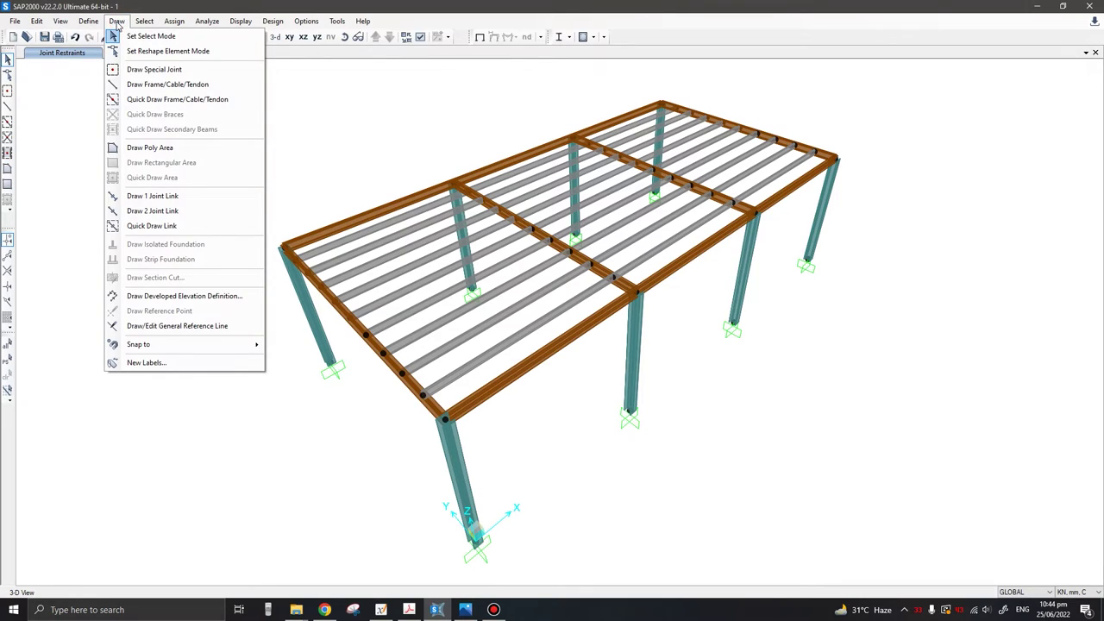
pyautogui.click(161, 148)
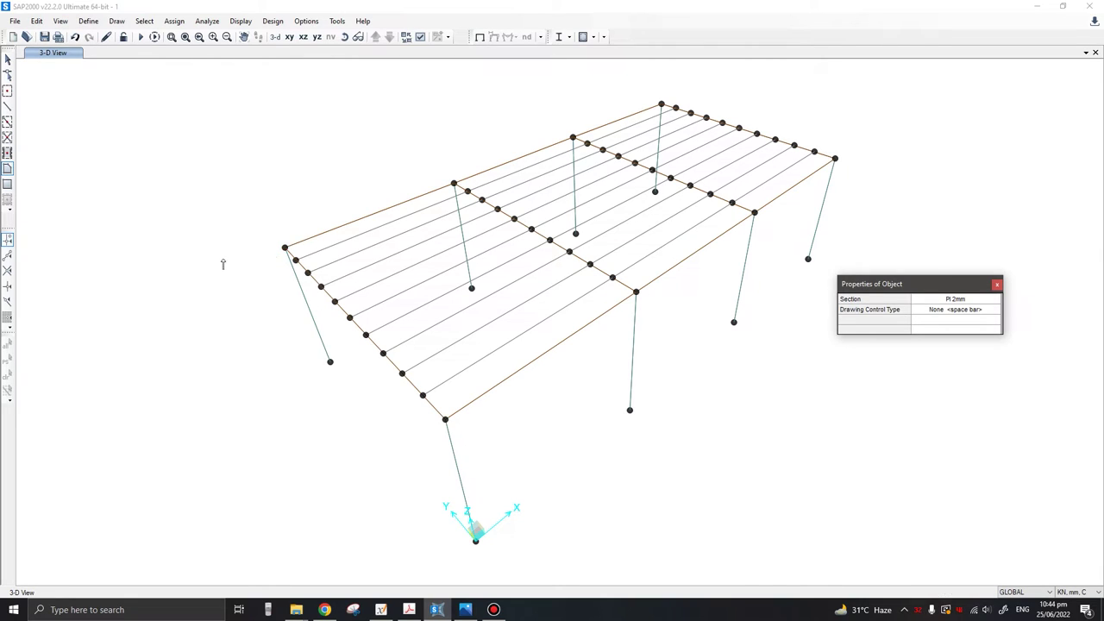
pyautogui.click(286, 248)
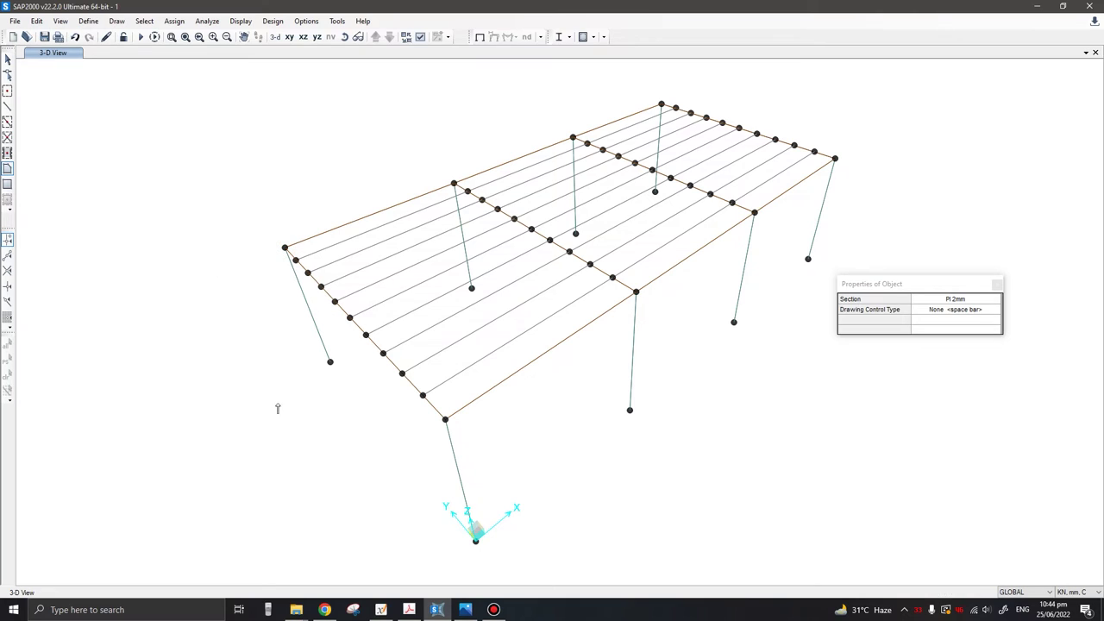
pyautogui.click(445, 419)
pyautogui.click(834, 158)
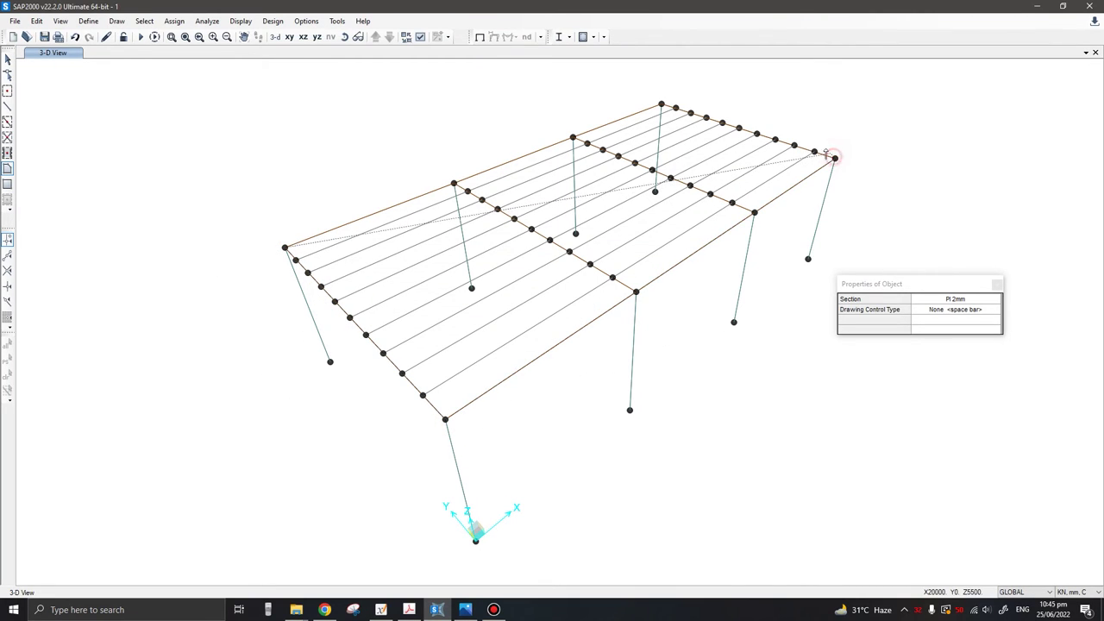
pyautogui.click(662, 104)
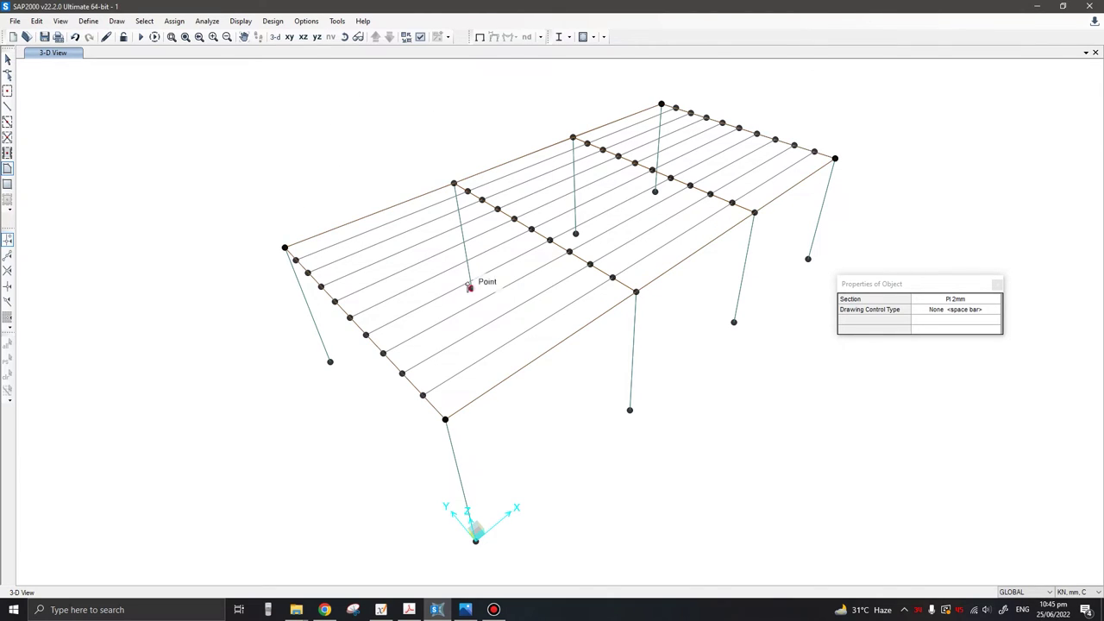
pyautogui.keyDown('shift'); pyautogui.moveTo(742, 279); pyautogui.dragTo(674, 275, button='middle'); pyautogui.keyUp('shift')
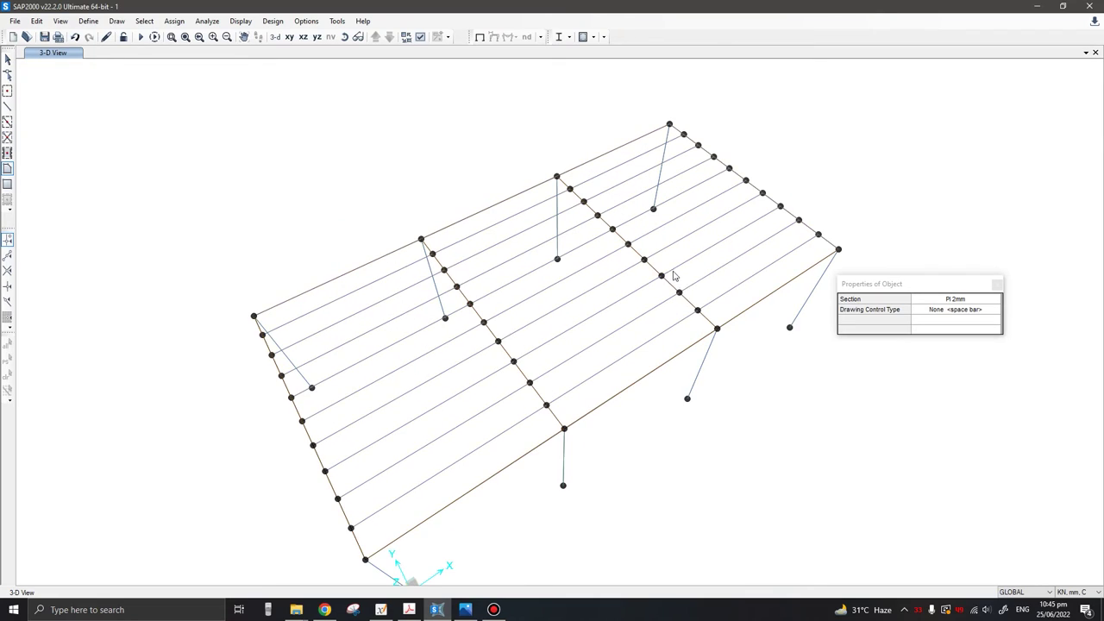
pyautogui.press('Escape')
pyautogui.click(625, 290)
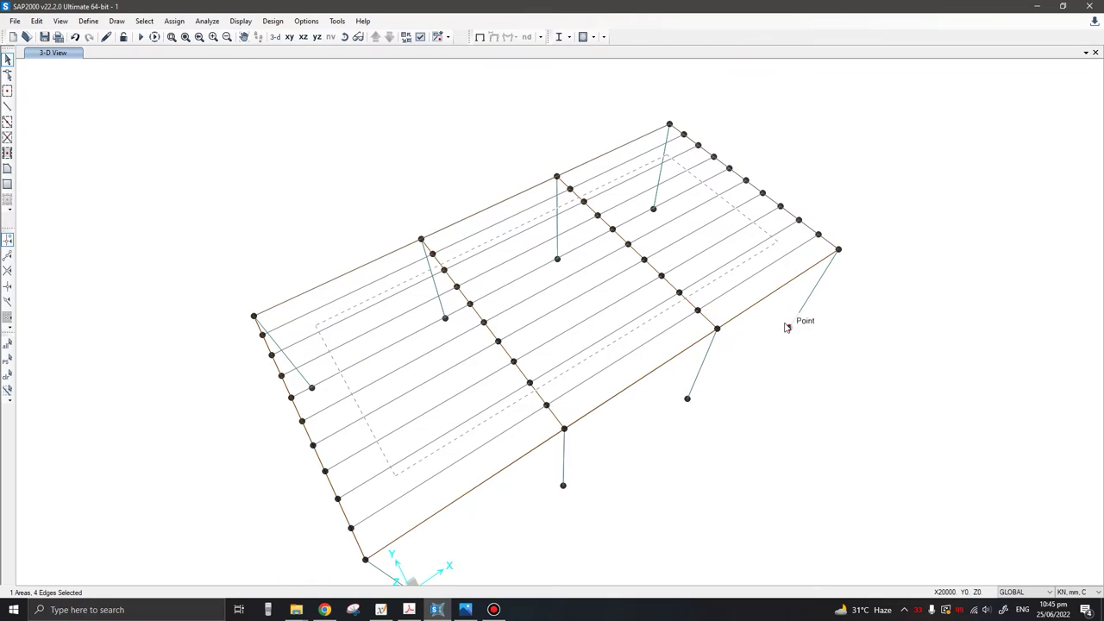
pyautogui.click(562, 319)
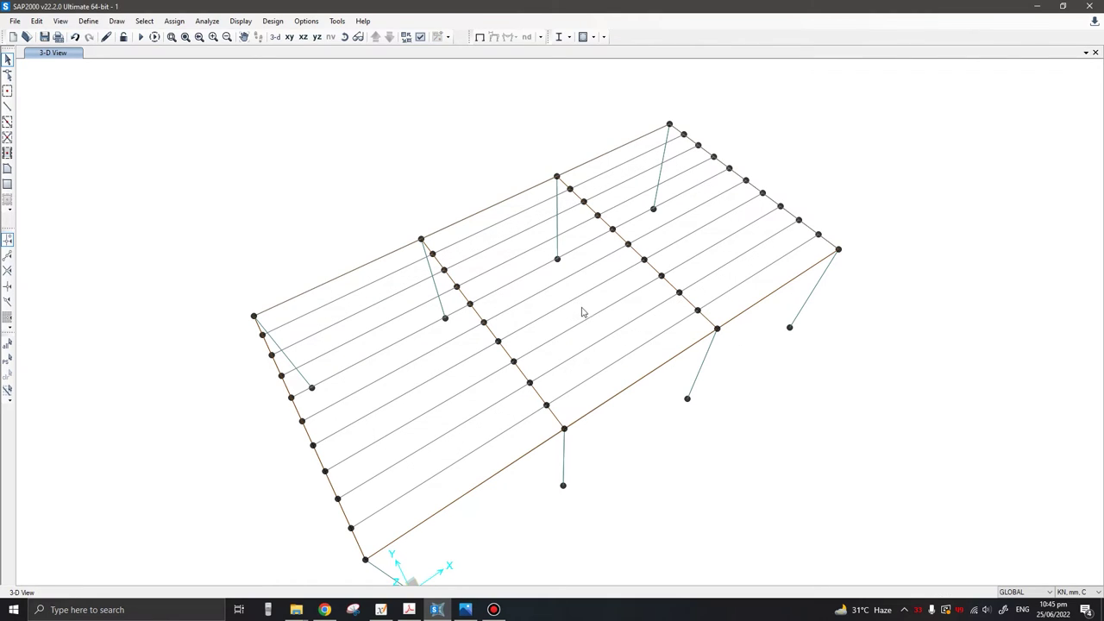
pyautogui.click(581, 313)
pyautogui.click(582, 313)
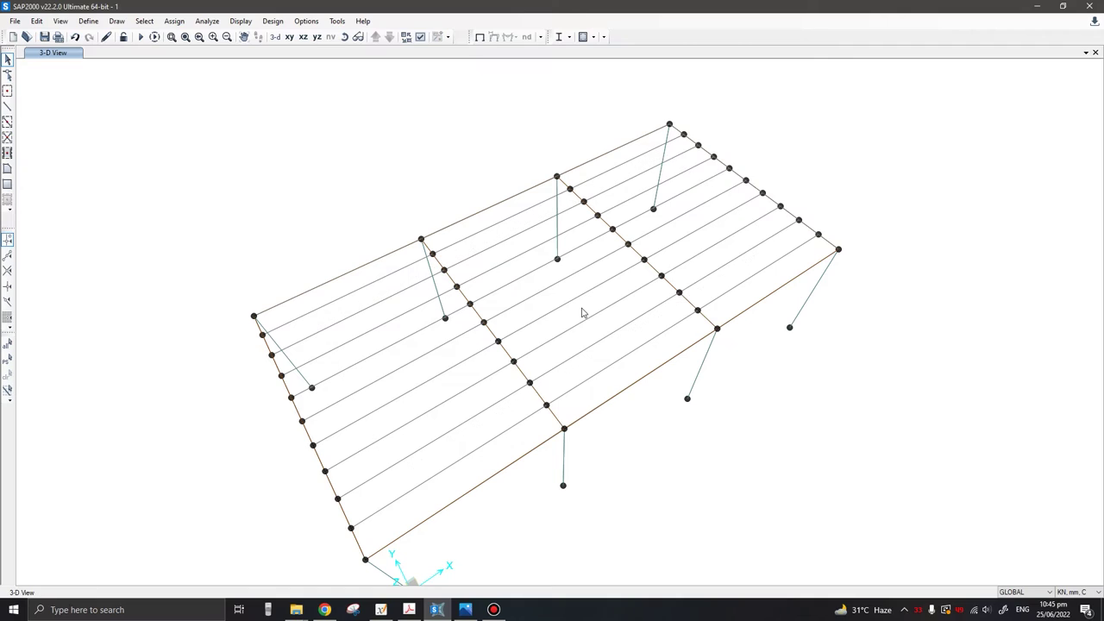
# - Turn on Fill Objects in the General display options and apply it
pyautogui.click(419, 37)
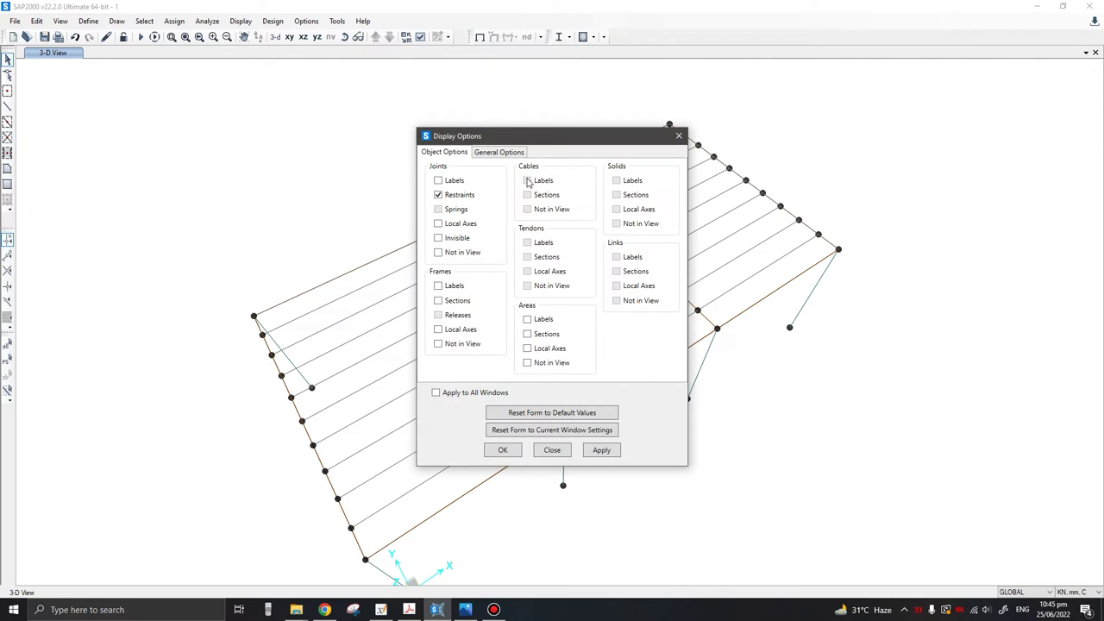
pyautogui.click(505, 154)
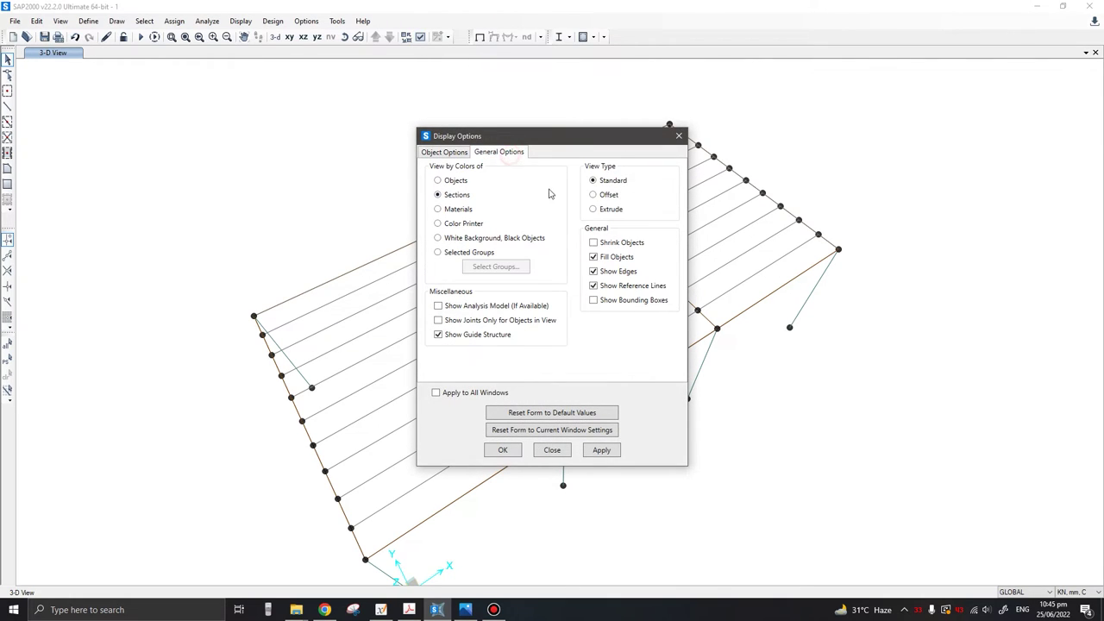
pyautogui.click(594, 256)
pyautogui.click(602, 449)
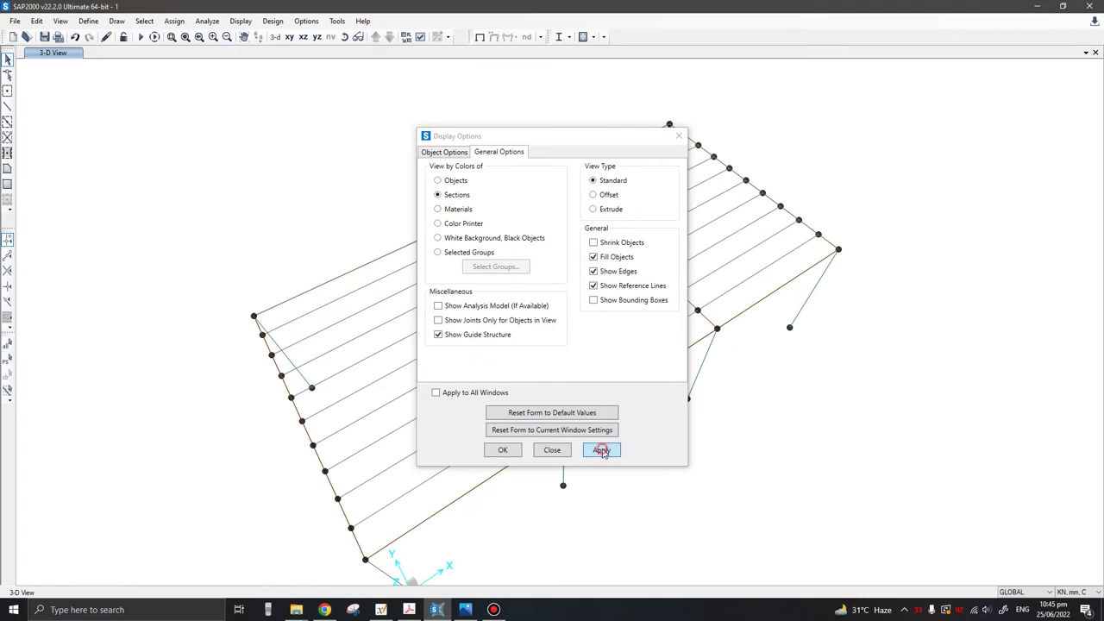
pyautogui.click(552, 451)
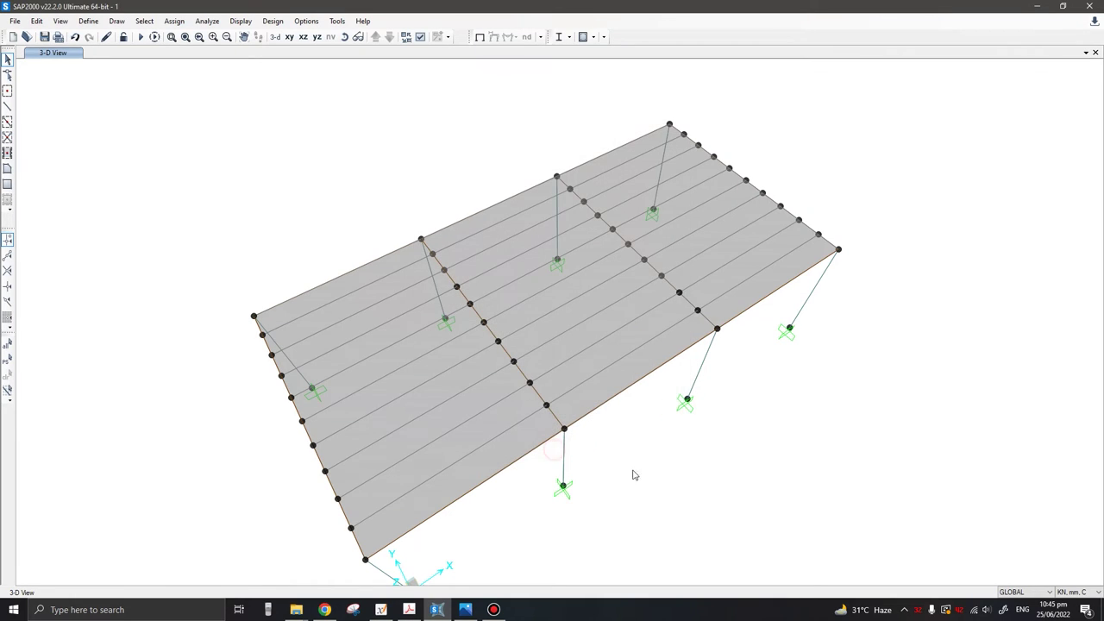
# - Select and deselect the roof area, then orbit and pan the 3-D view
pyautogui.click(584, 343)
pyautogui.click(590, 332)
pyautogui.keyDown('shift'); pyautogui.moveTo(678, 376); pyautogui.dragTo(541, 363, button='middle'); pyautogui.keyUp('shift')
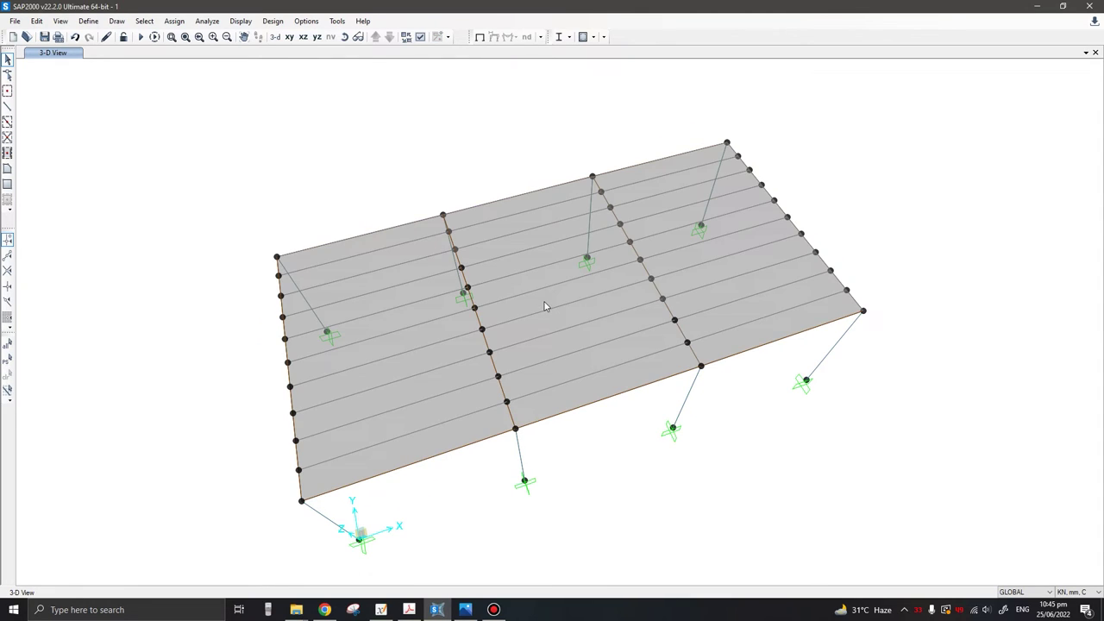
pyautogui.moveTo(397, 552); pyautogui.dragTo(426, 478, button='middle')
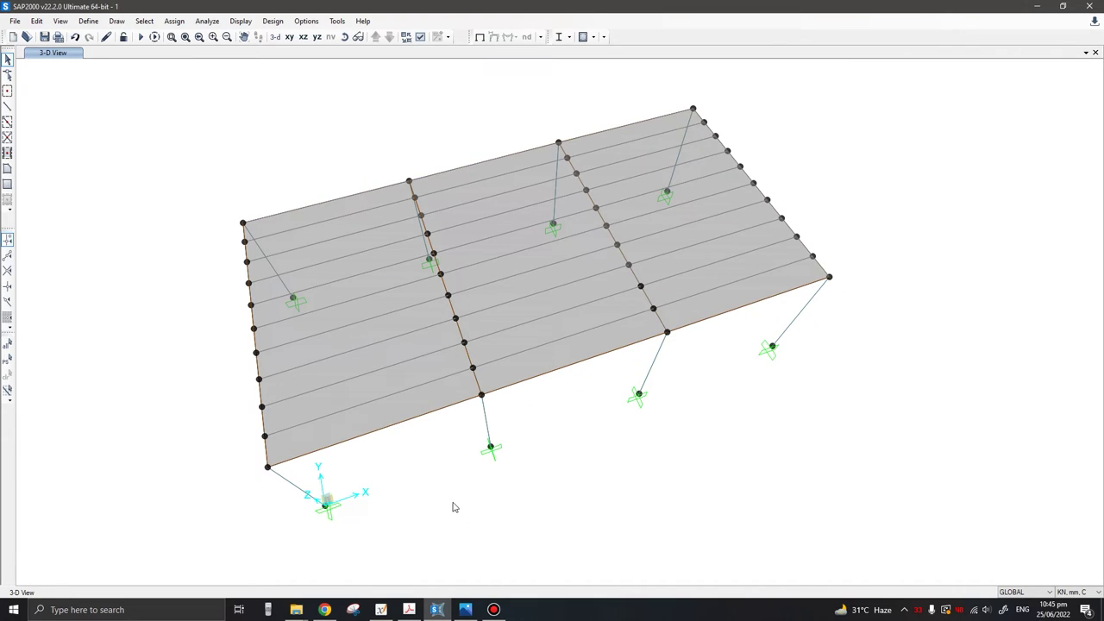
# - In the Eurocode PDF, find Table 6.10's category H roof load: qk 0.4 kN/m², Qk 1.0 kN
pyautogui.click(409, 610)
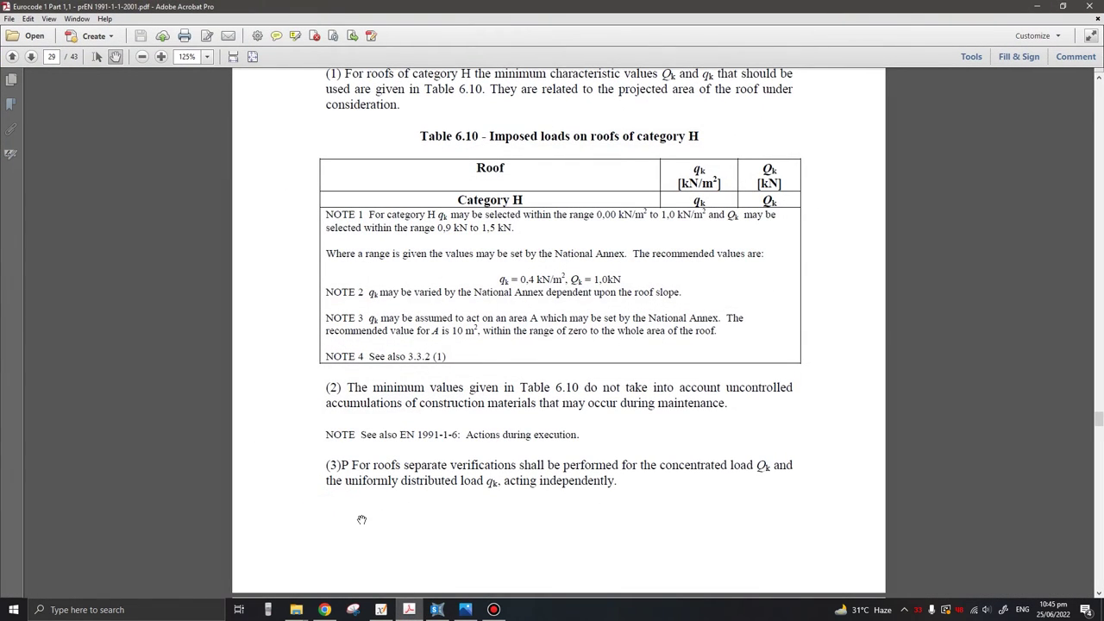
pyautogui.scroll(15, 362, 517)
pyautogui.scroll(-1, 363, 447)
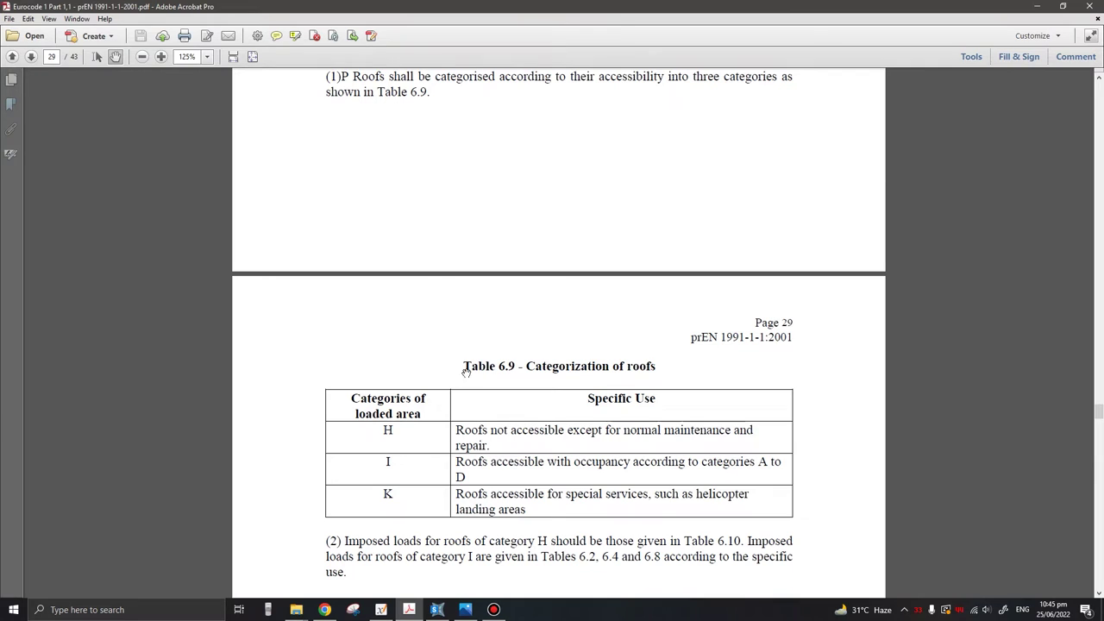
pyautogui.scroll(-2, 403, 405)
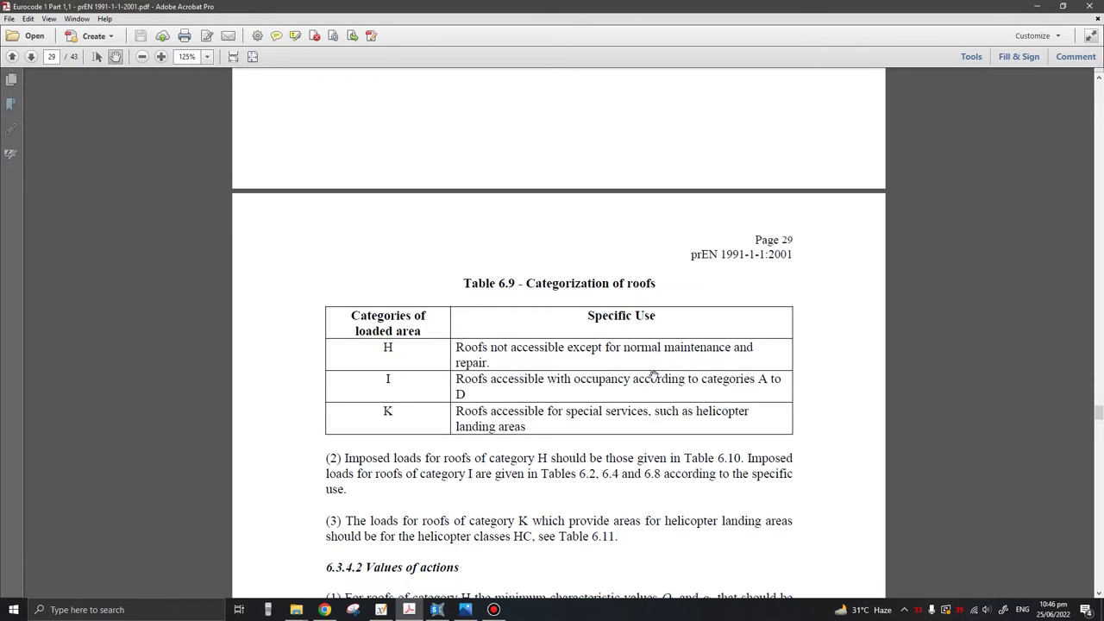
pyautogui.scroll(-2, 540, 380)
pyautogui.scroll(-3, 542, 377)
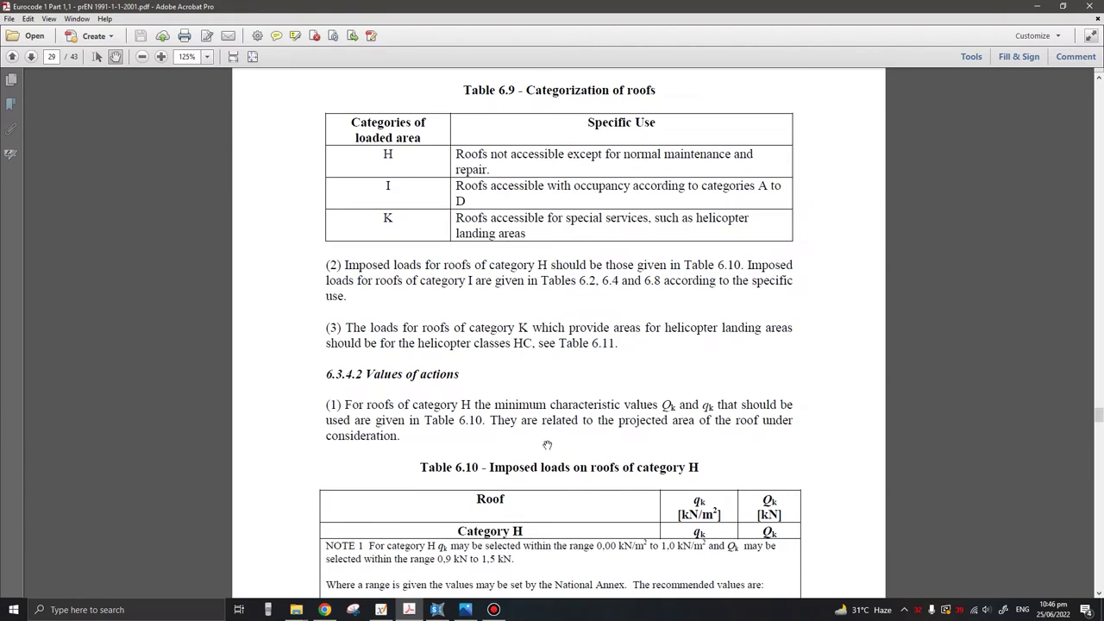
pyautogui.scroll(-2, 511, 534)
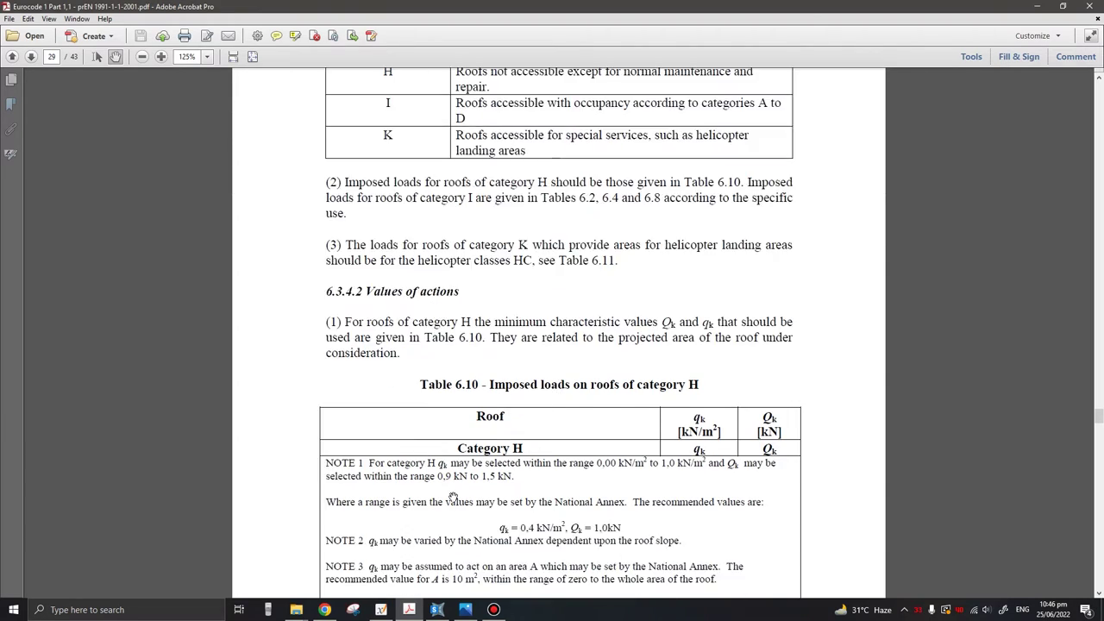
pyautogui.scroll(-1, 380, 488)
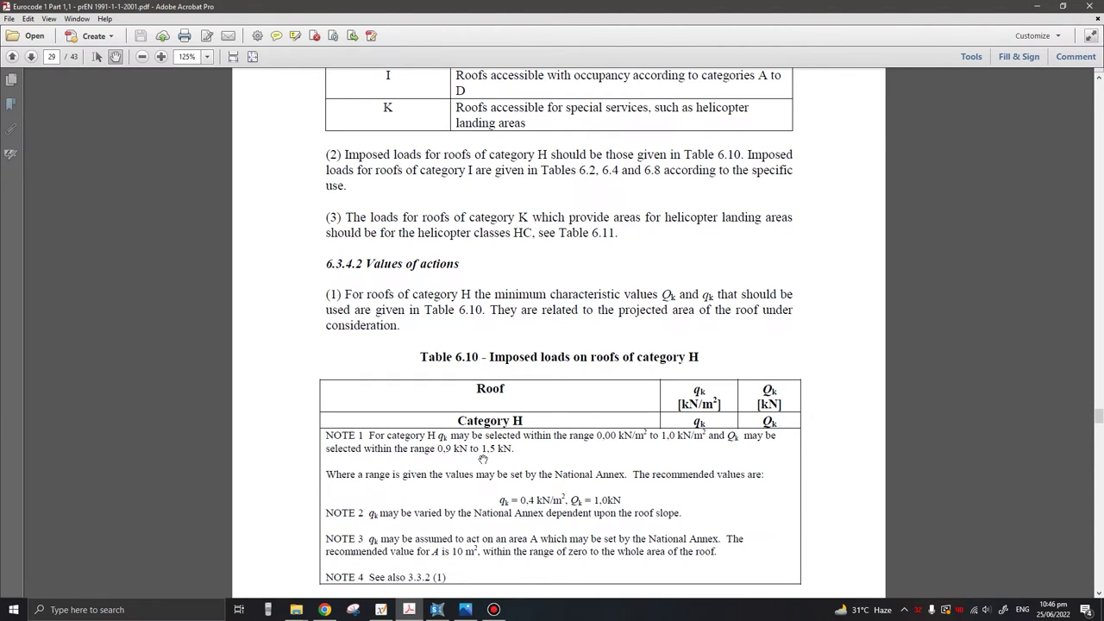
pyautogui.scroll(-1, 515, 552)
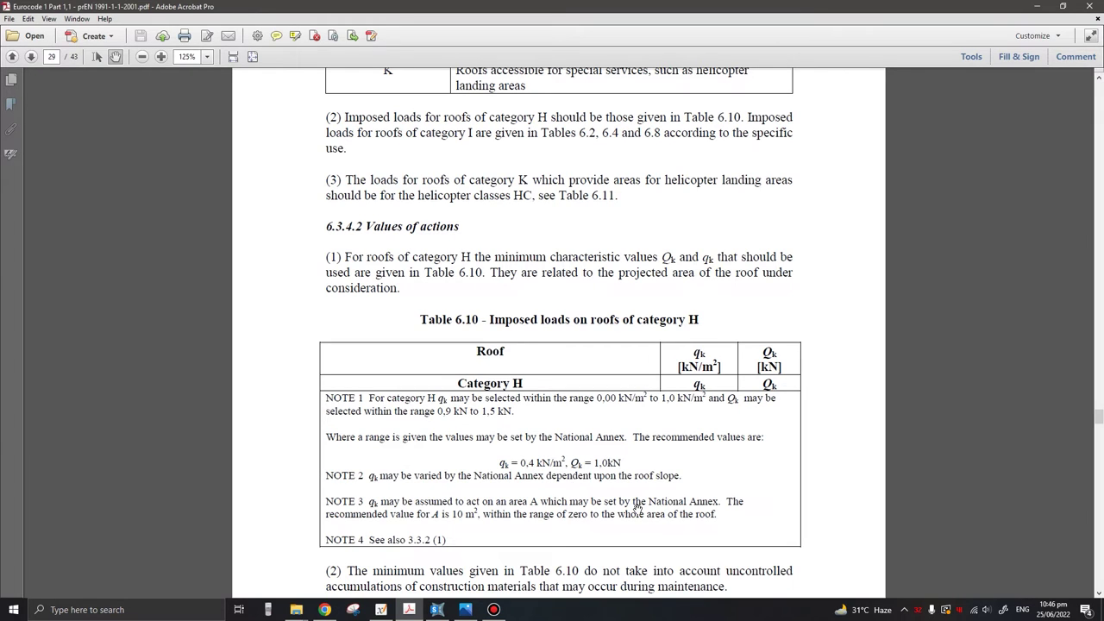
pyautogui.scroll(-1, 638, 508)
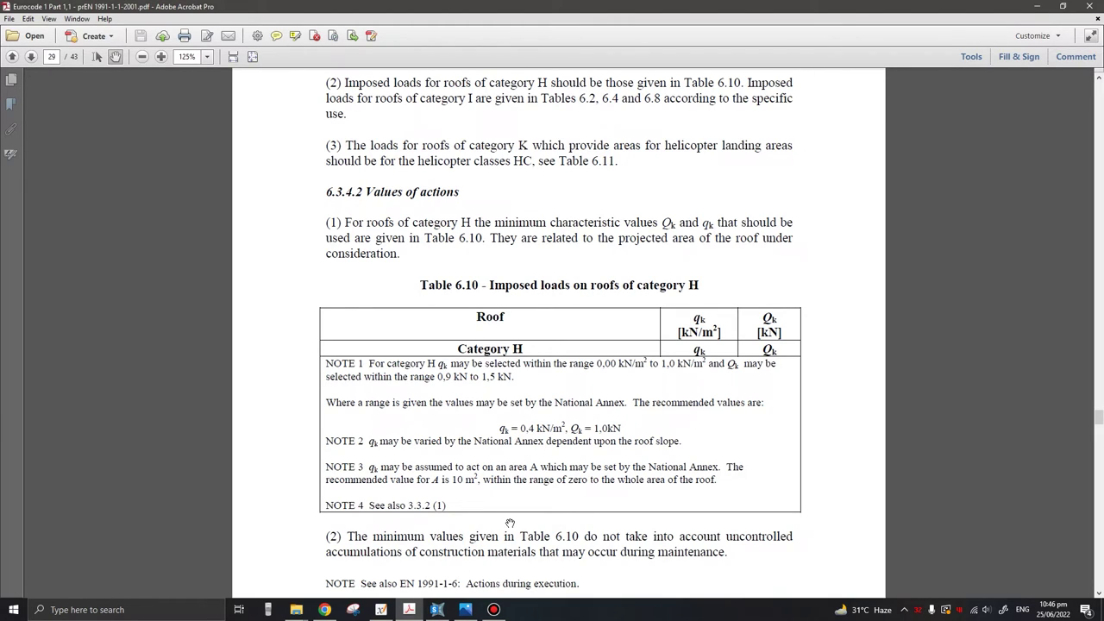
# - Back in SAP2000, select the roof area object for loading
pyautogui.click(438, 610)
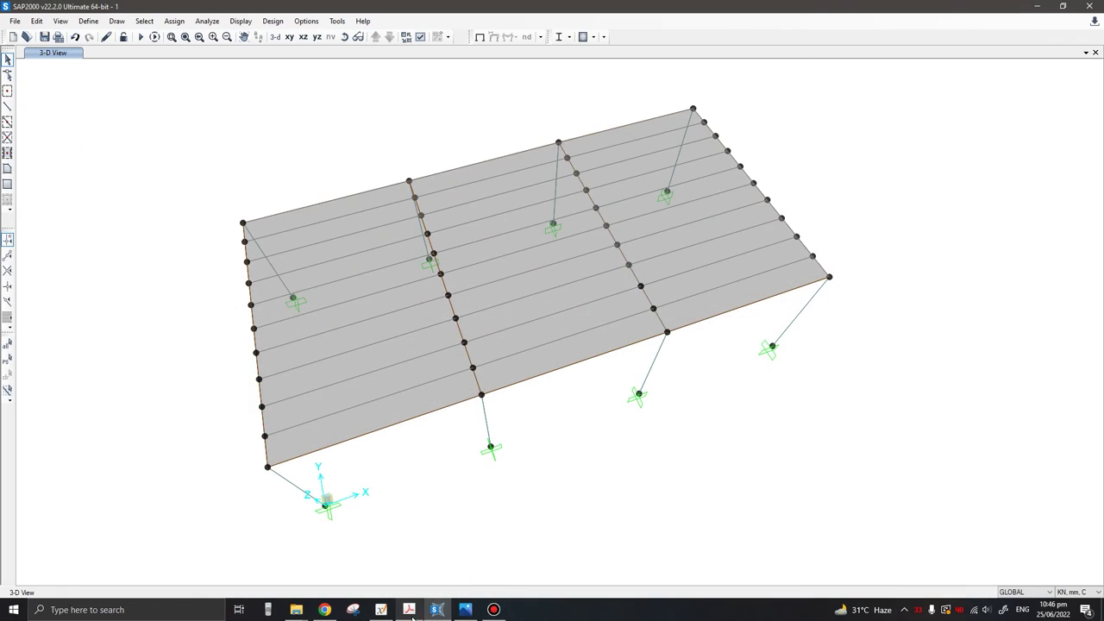
pyautogui.click(368, 327)
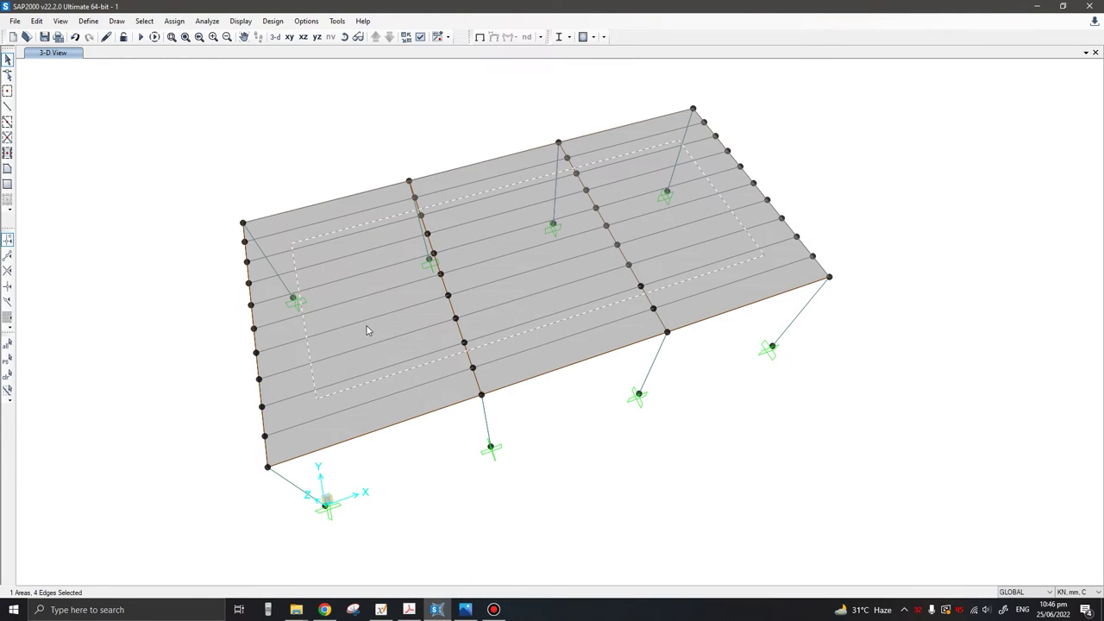
pyautogui.click(175, 22)
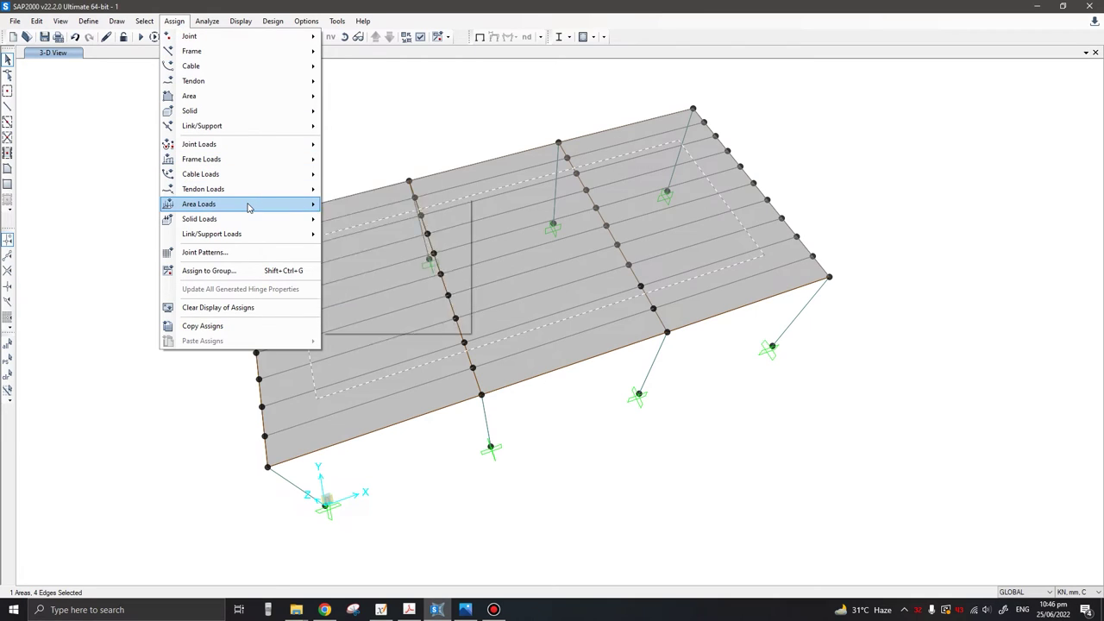
pyautogui.moveTo(249, 207)
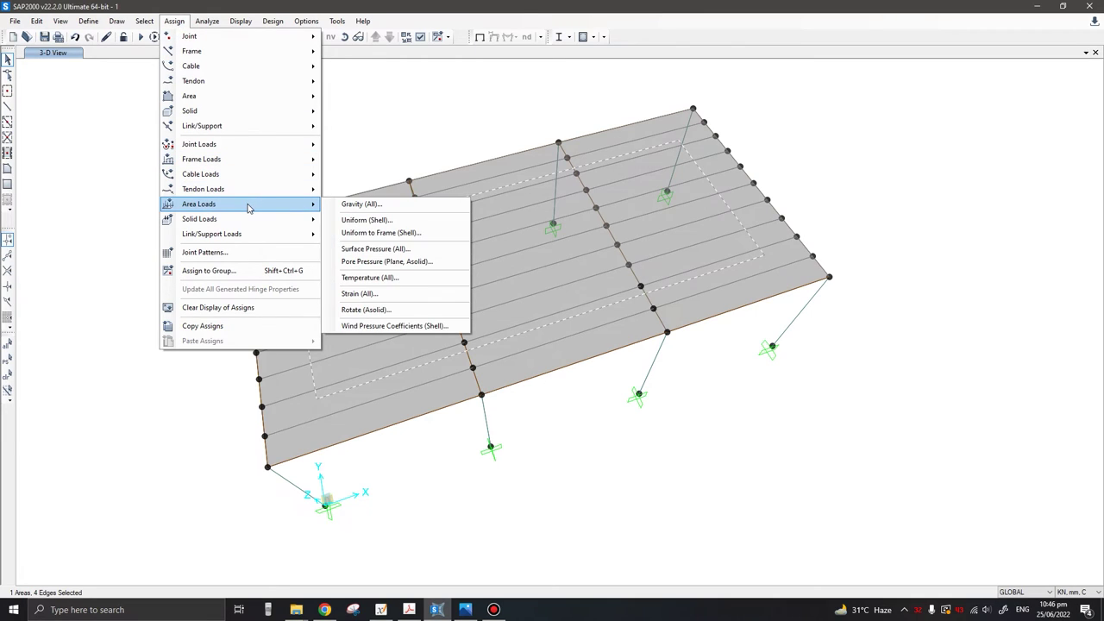
# - Set up a uniform-to-frame area load with LIVE pattern, Gravity direction and One Way distribution
pyautogui.click(400, 237)
pyautogui.moveTo(534, 189); pyautogui.dragTo(707, 191)
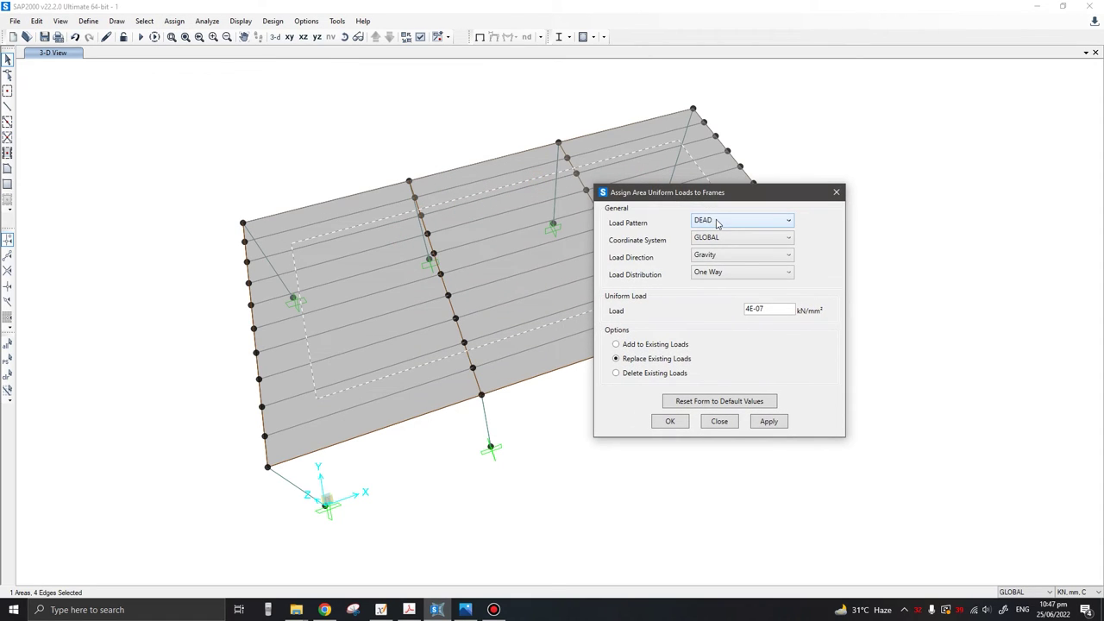
pyautogui.click(716, 221)
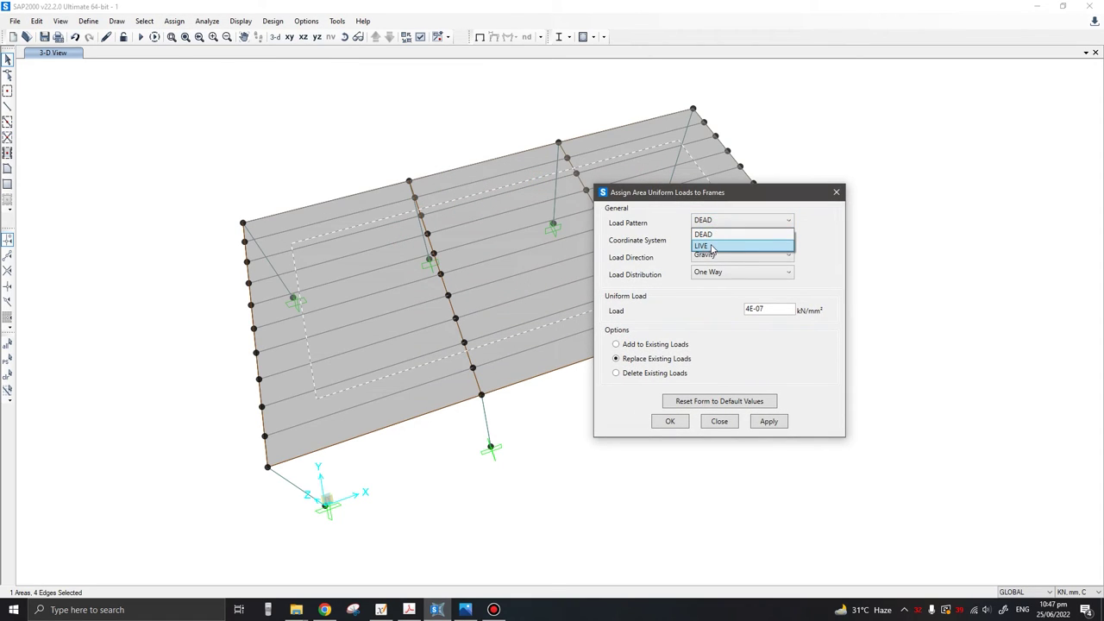
pyautogui.click(711, 248)
pyautogui.moveTo(713, 193); pyautogui.dragTo(870, 191)
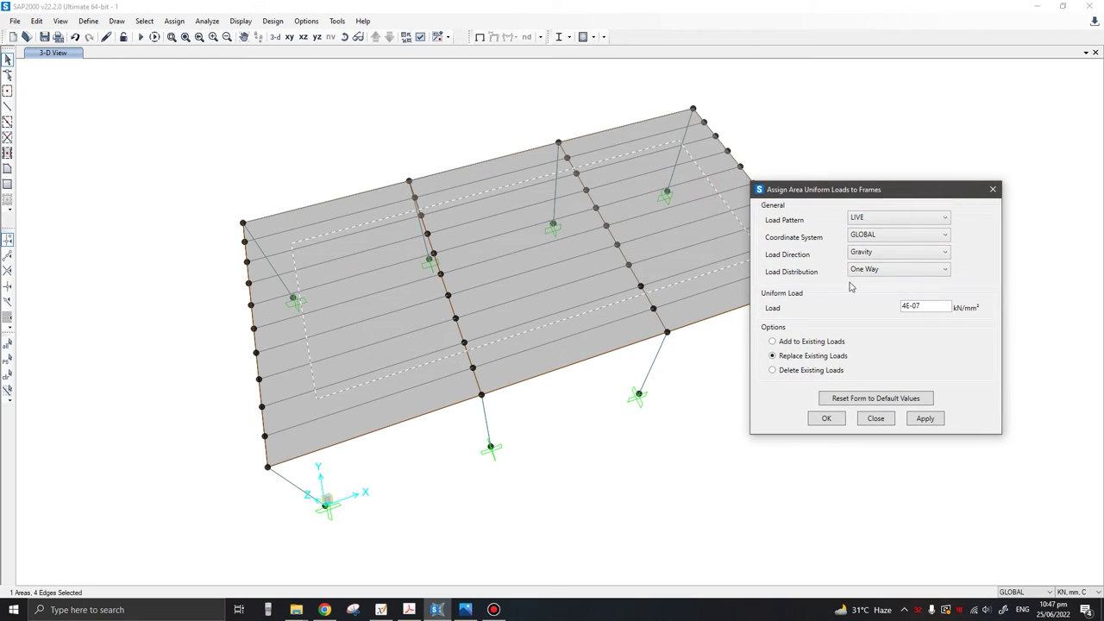
pyautogui.click(885, 257)
pyautogui.click(886, 257)
pyautogui.click(891, 273)
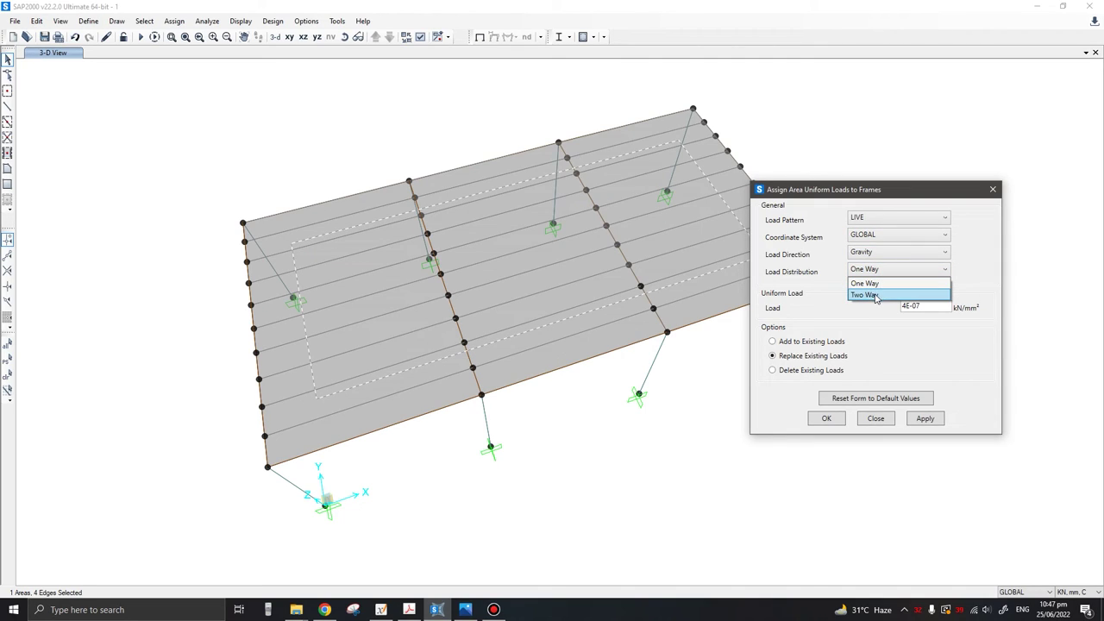
pyautogui.click(822, 280)
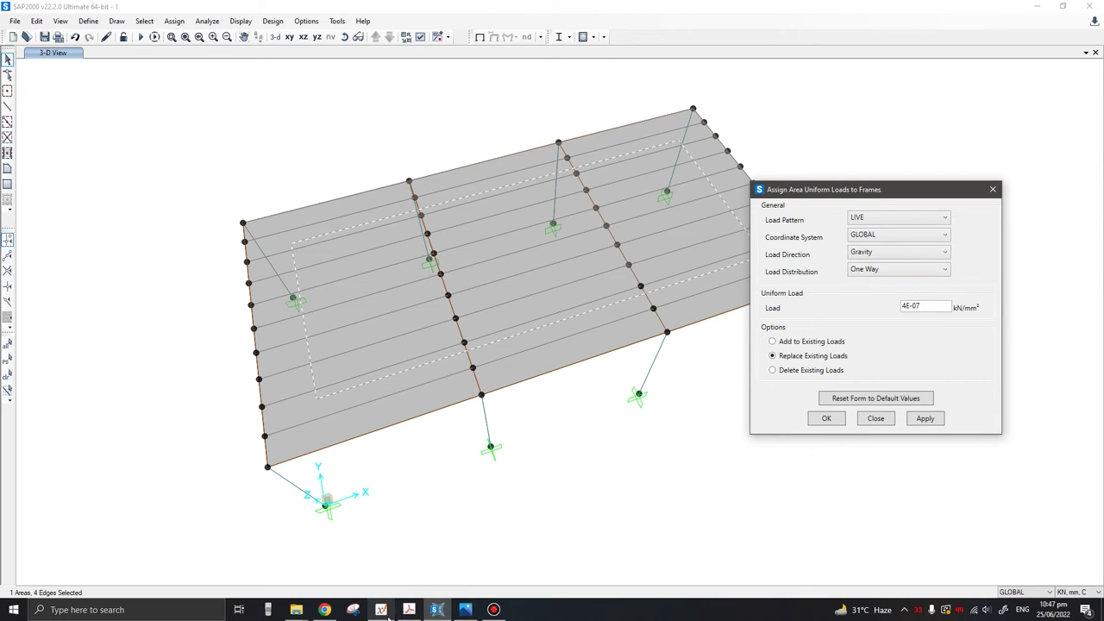
pyautogui.click(464, 610)
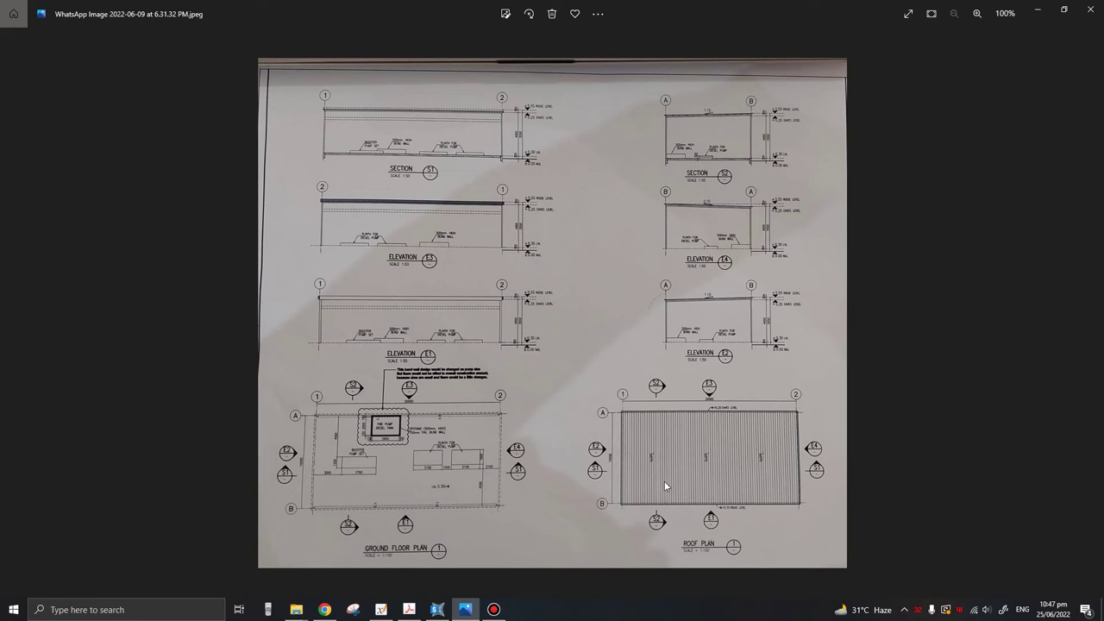
pyautogui.click(1037, 10)
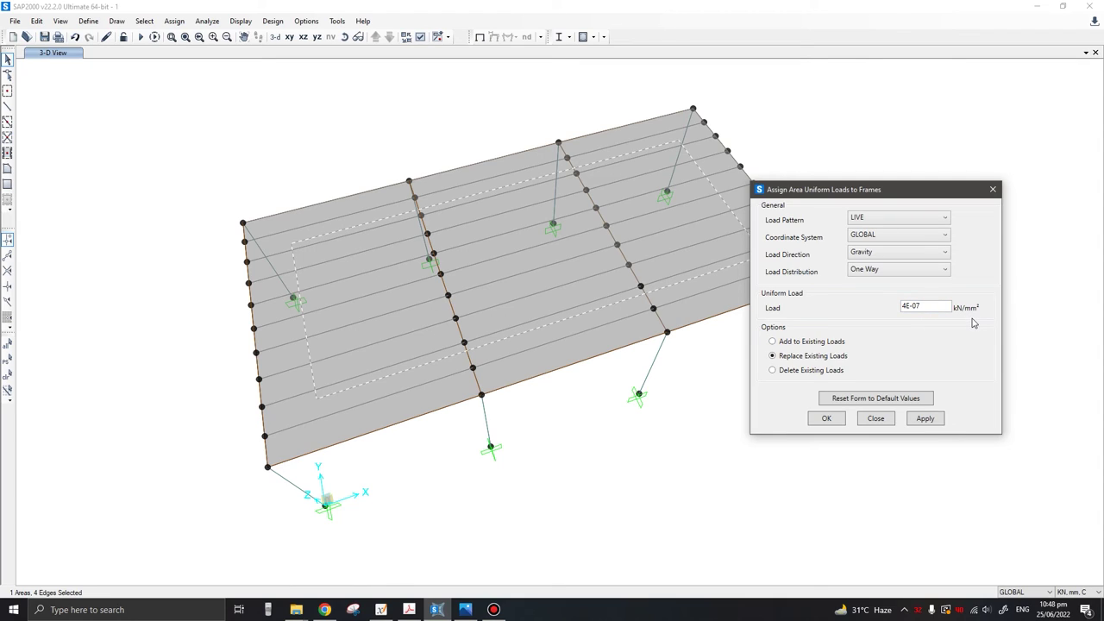
# - Switch units to KN, m, C and apply the 0.4 kN/m² LIVE one-way load to the roof
pyautogui.click(1082, 593)
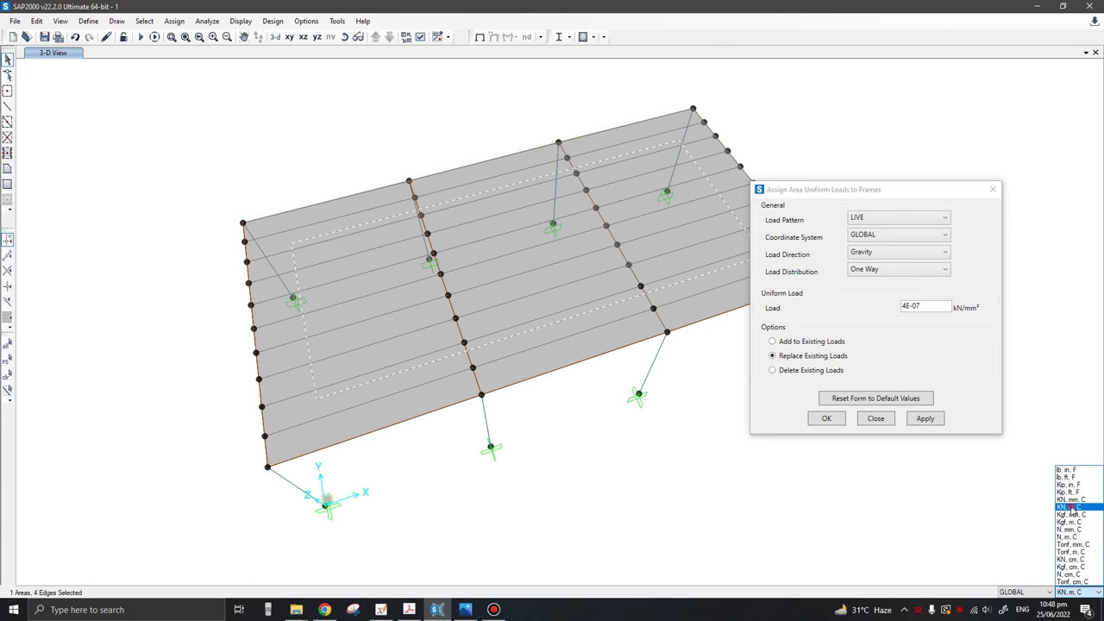
pyautogui.click(1070, 508)
pyautogui.doubleClick(932, 305)
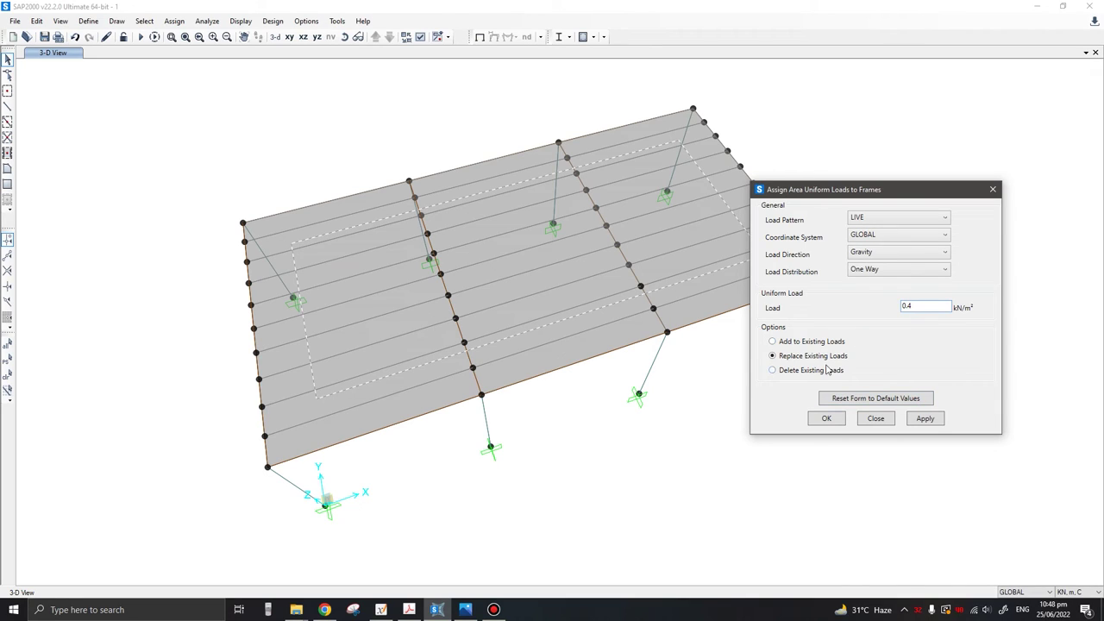
pyautogui.click(925, 419)
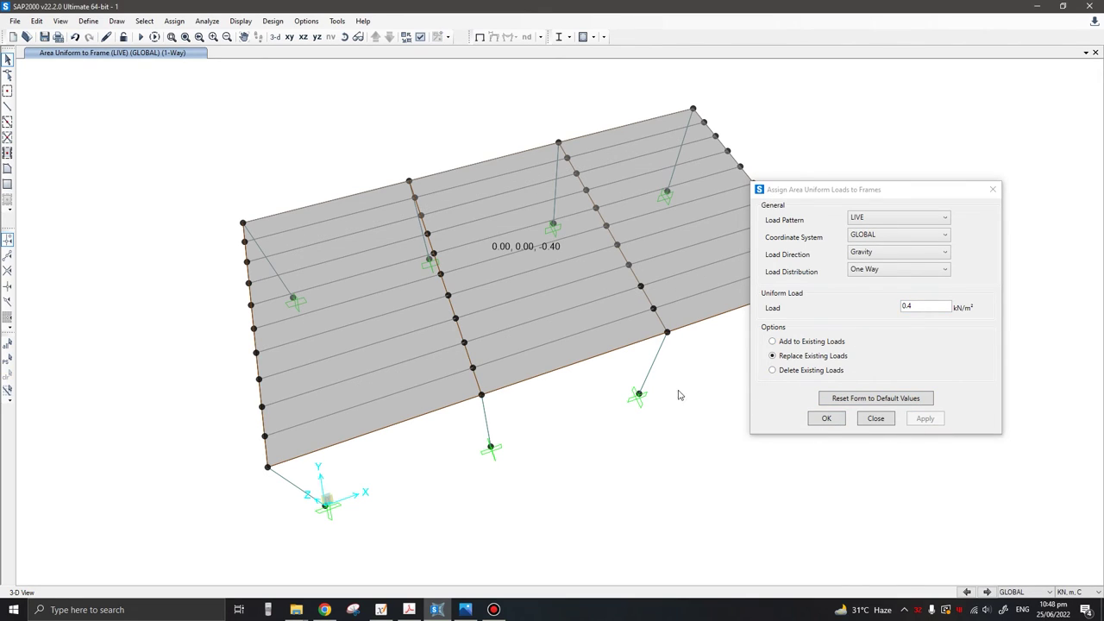
pyautogui.click(876, 418)
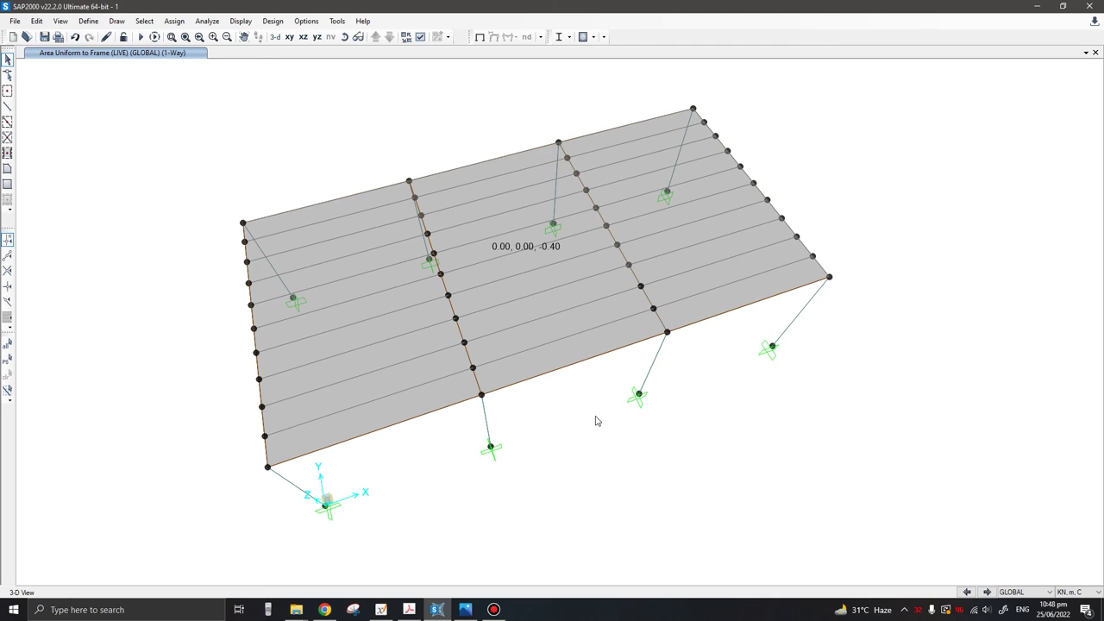
pyautogui.moveTo(606, 405)
pyautogui.keyDown('shift'); pyautogui.mouseDown(button='middle')
pyautogui.moveTo(757, 394)
pyautogui.moveTo(694, 296)
pyautogui.mouseUp(button='middle'); pyautogui.keyUp('shift')
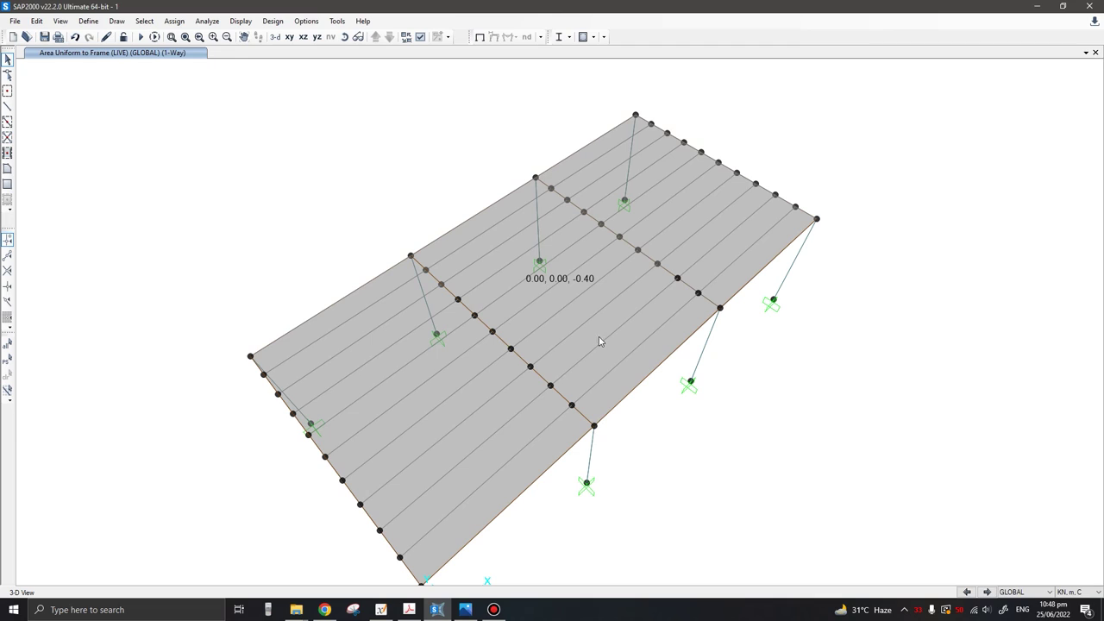
pyautogui.moveTo(600, 341)
pyautogui.mouseDown(button='middle')
pyautogui.moveTo(621, 345)
pyautogui.moveTo(543, 336)
pyautogui.mouseUp(button='middle')
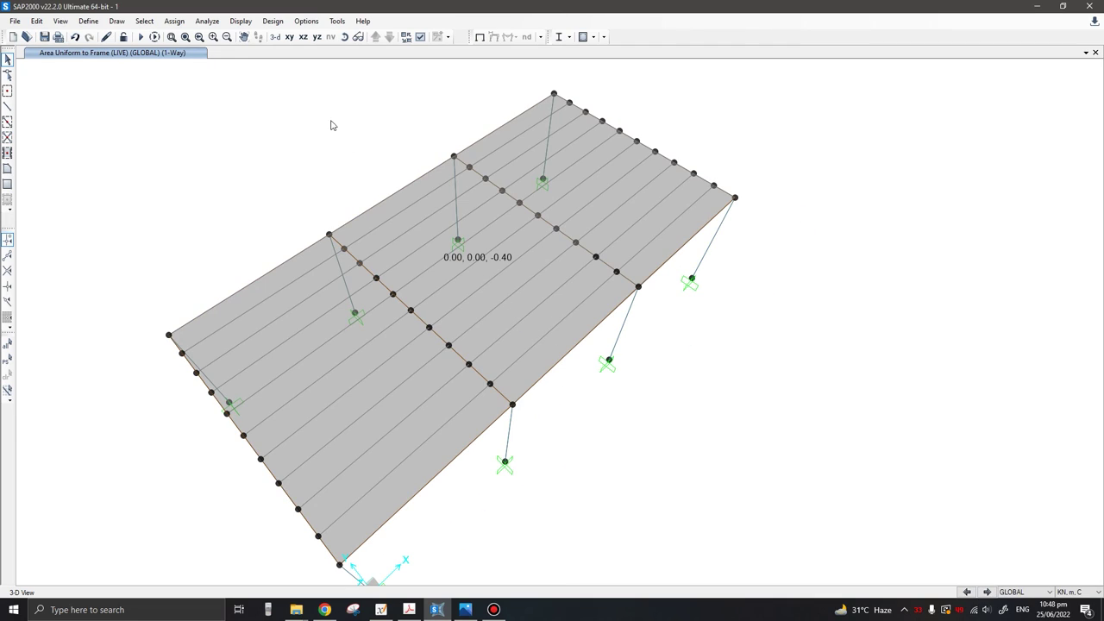
# - Display LIVE uniform-load-to-frame resultants: 1.33 on edge beams, 2.67 on interior beams
pyautogui.click(241, 22)
pyautogui.moveTo(318, 83)
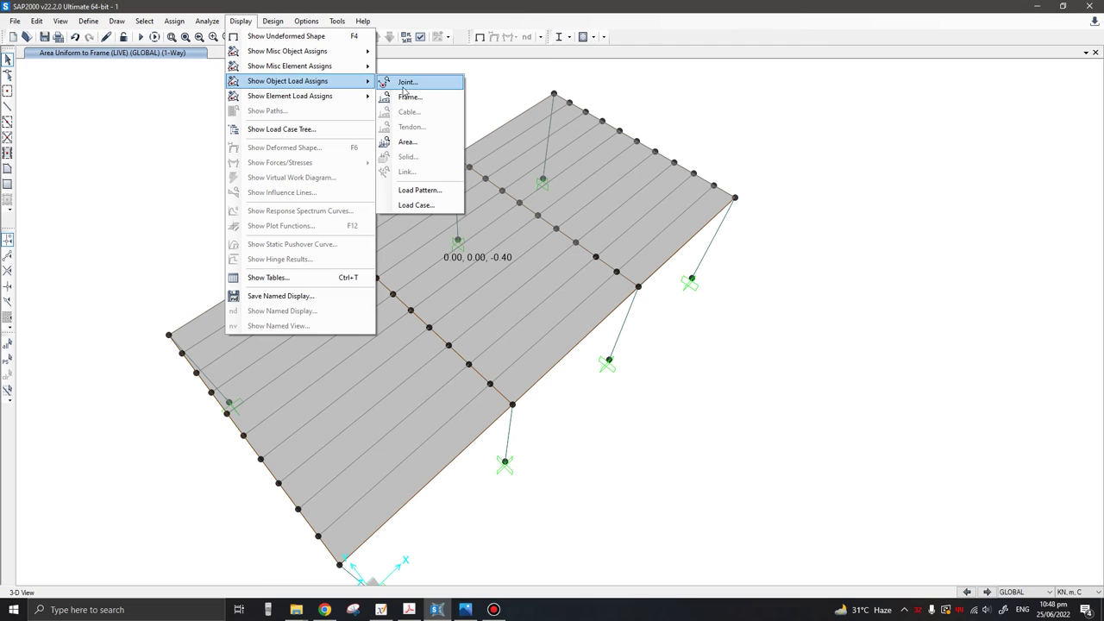
pyautogui.click(425, 144)
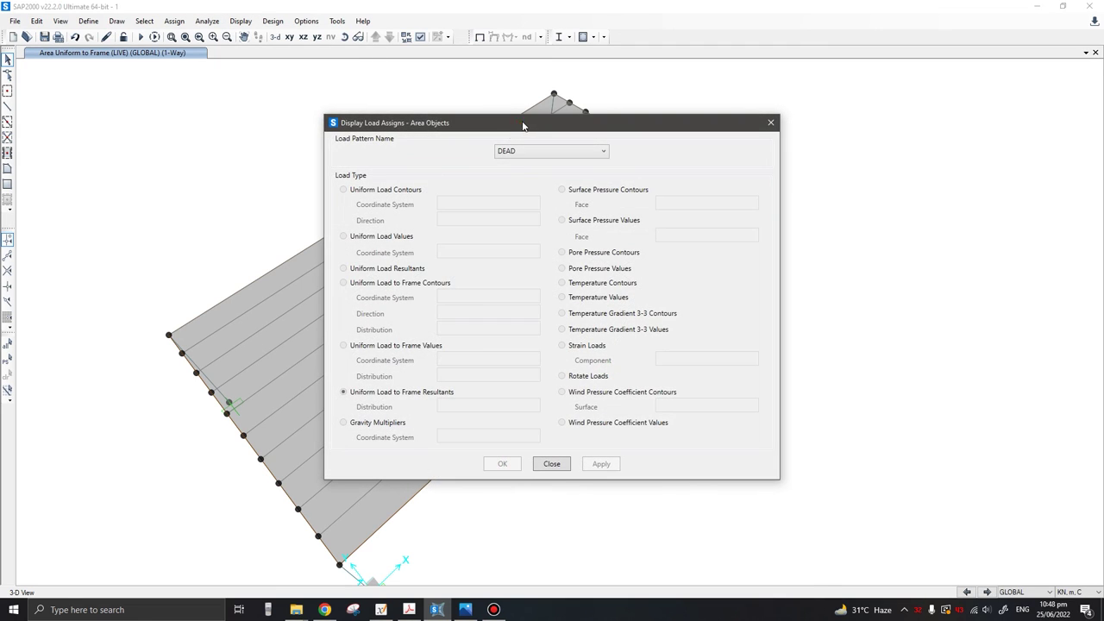
pyautogui.moveTo(518, 126); pyautogui.dragTo(864, 103)
pyautogui.click(800, 153)
pyautogui.click(781, 177)
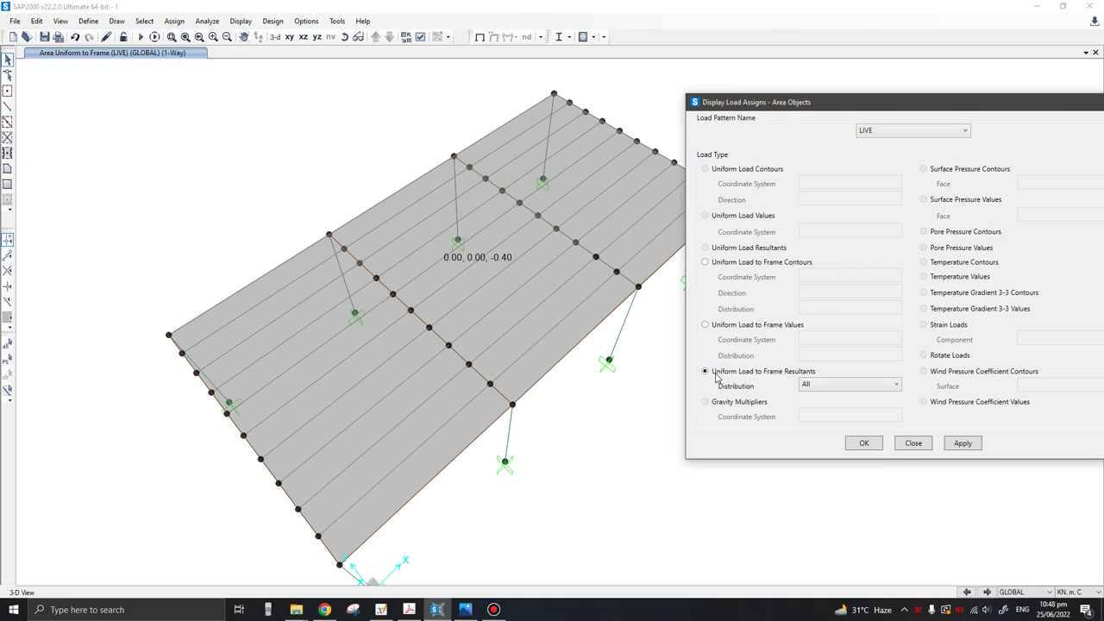
pyautogui.click(721, 331)
pyautogui.click(718, 375)
pyautogui.click(962, 443)
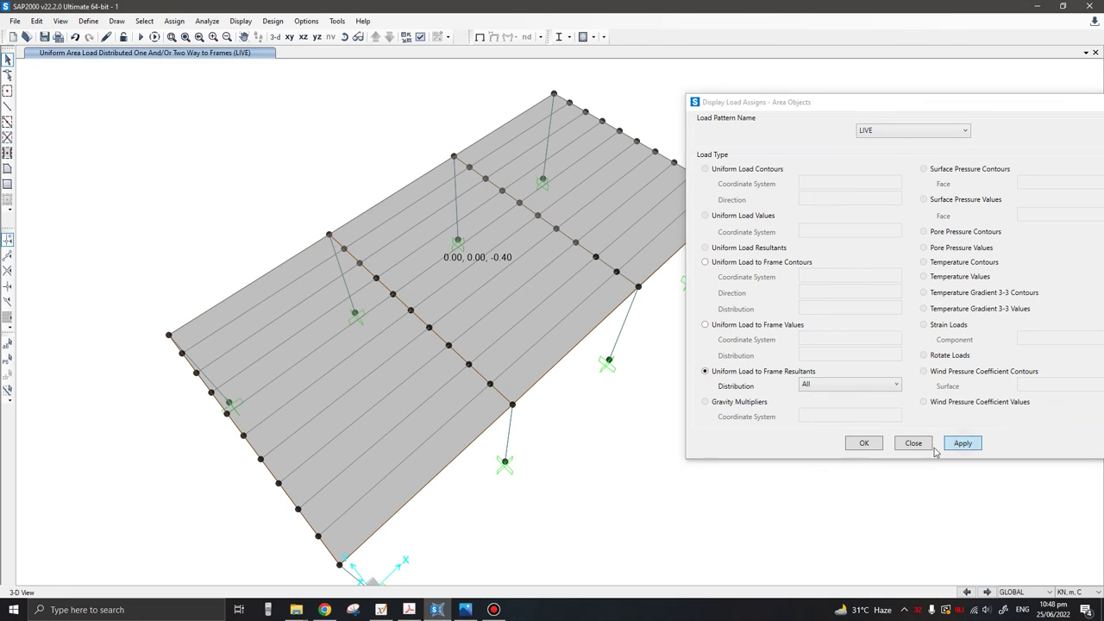
pyautogui.moveTo(555, 430)
pyautogui.keyDown('shift'); pyautogui.mouseDown(button='middle')
pyautogui.moveTo(569, 411)
pyautogui.moveTo(569, 305)
pyautogui.moveTo(574, 372)
pyautogui.moveTo(428, 325)
pyautogui.mouseUp(button='middle'); pyautogui.keyUp('shift')
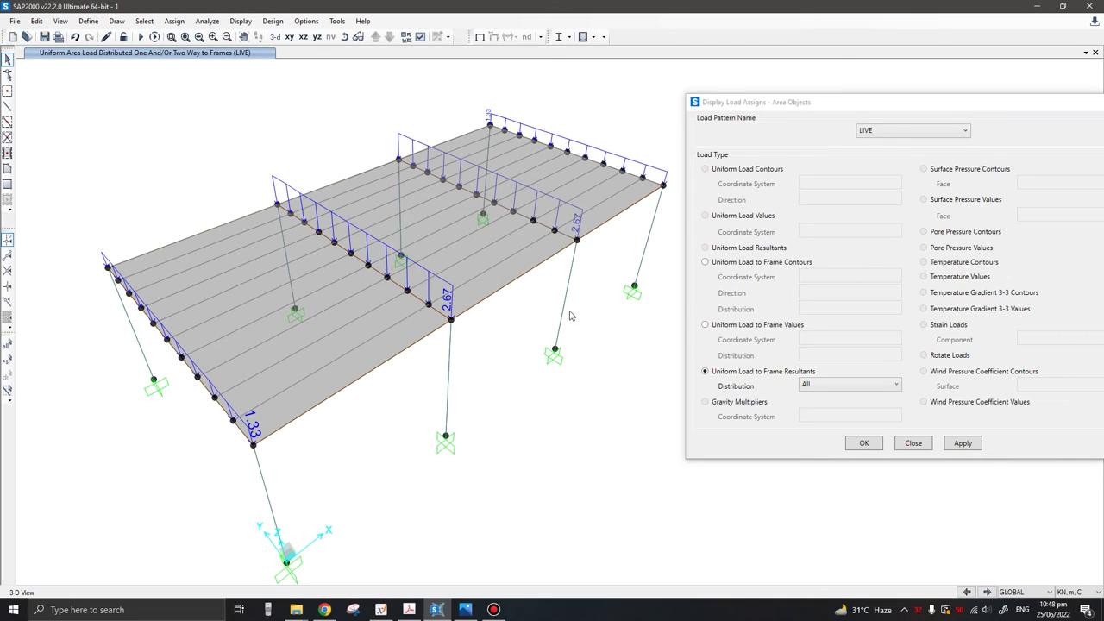
pyautogui.click(448, 226)
# - Set the roof area's local axes angle to 90 degrees
pyautogui.click(175, 21)
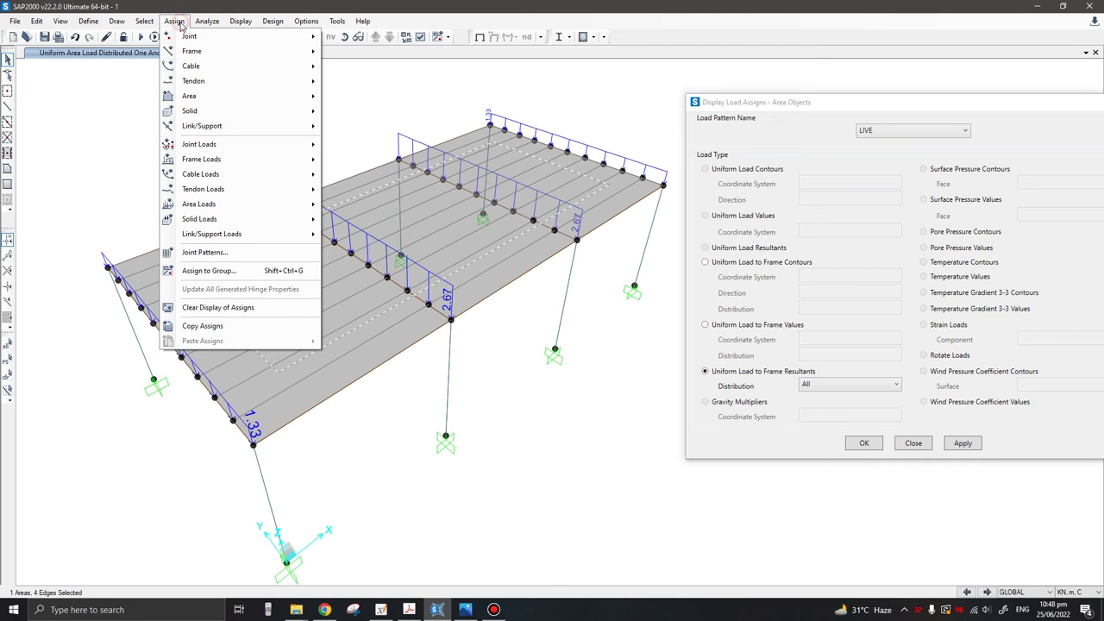
pyautogui.click(204, 95)
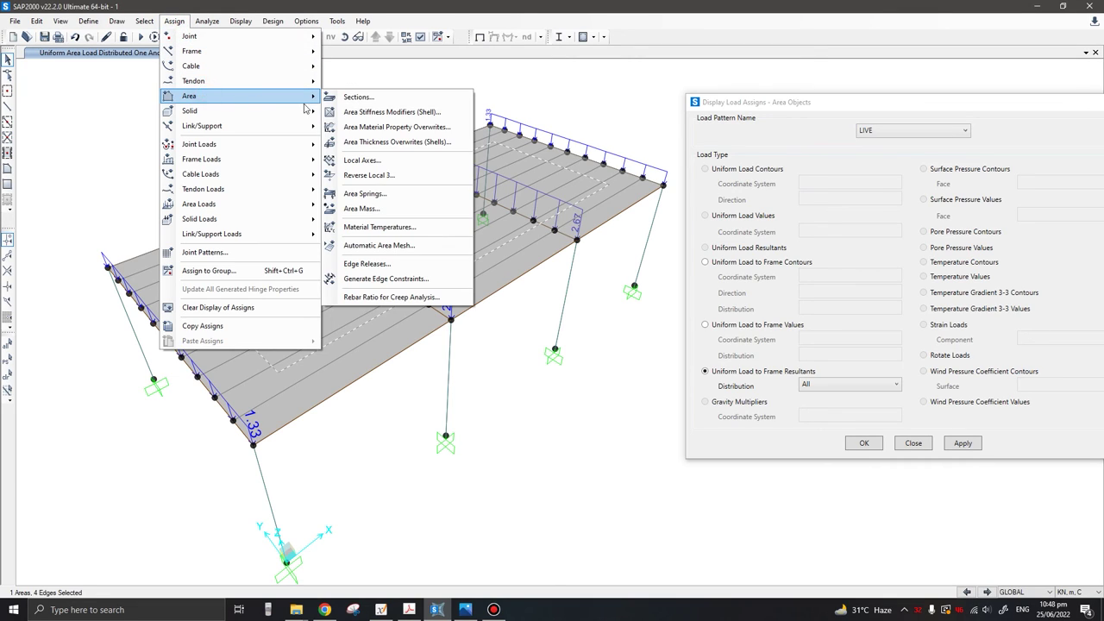
pyautogui.click(387, 164)
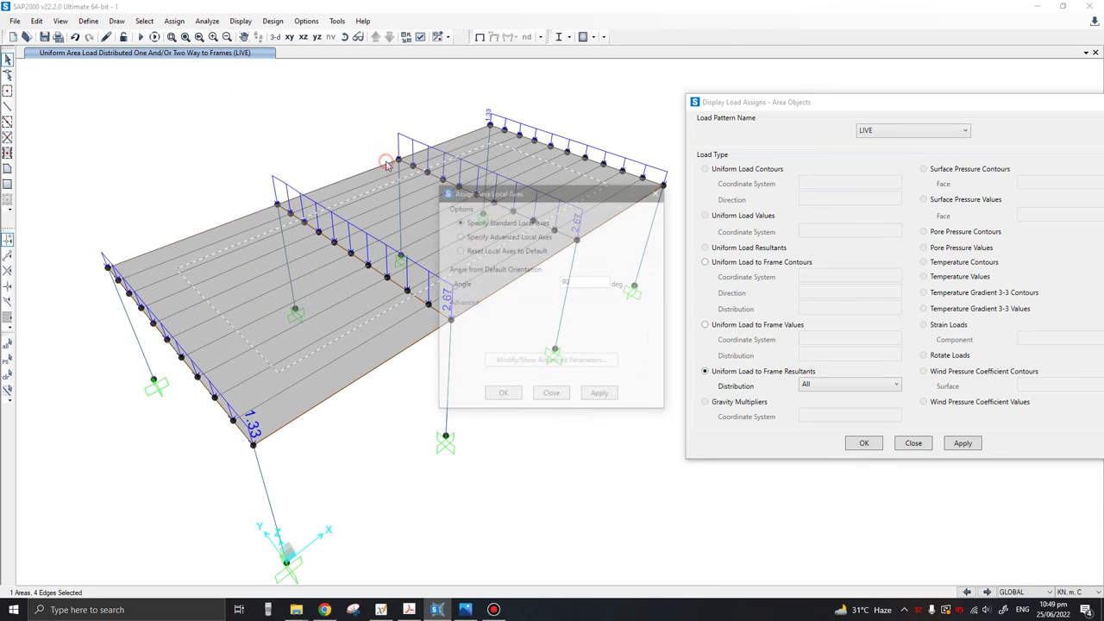
pyautogui.doubleClick(589, 282)
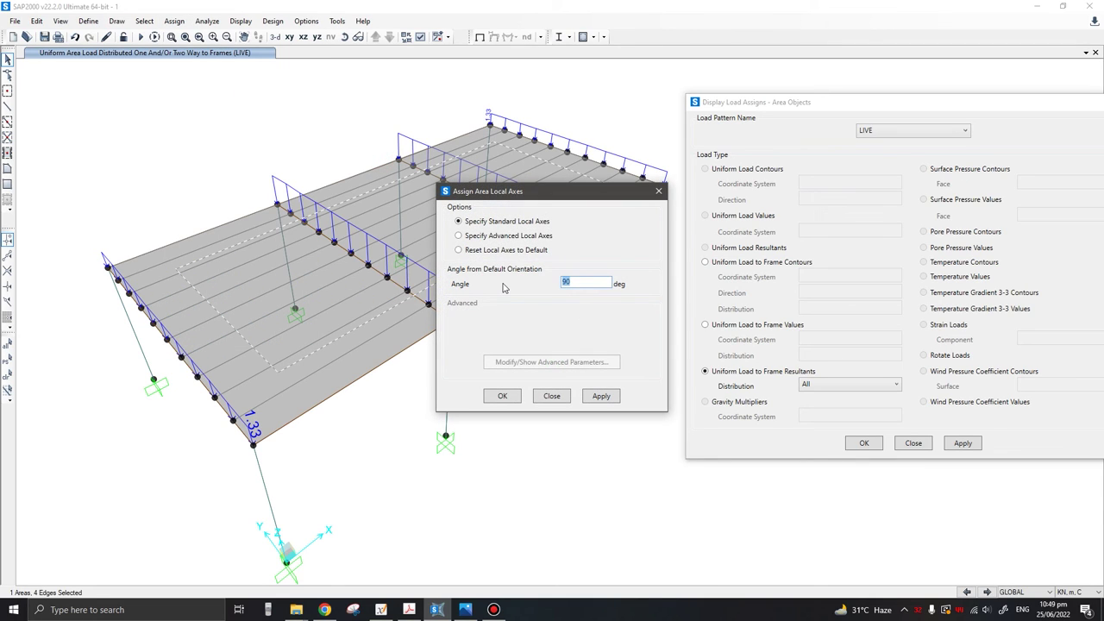
pyautogui.moveTo(597, 198); pyautogui.dragTo(744, 208)
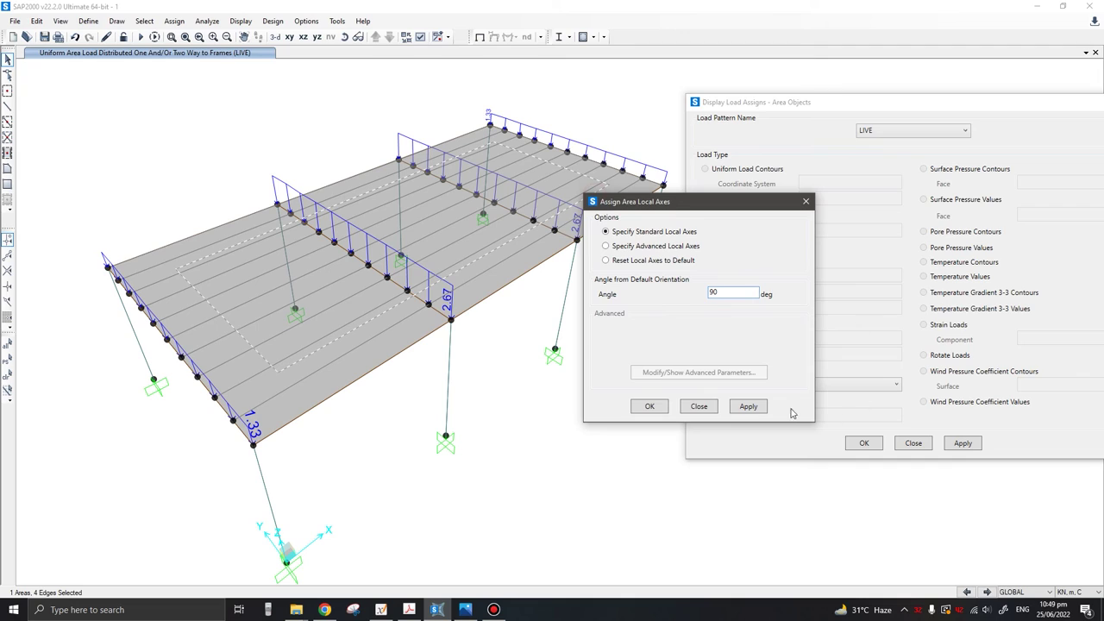
pyautogui.click(747, 407)
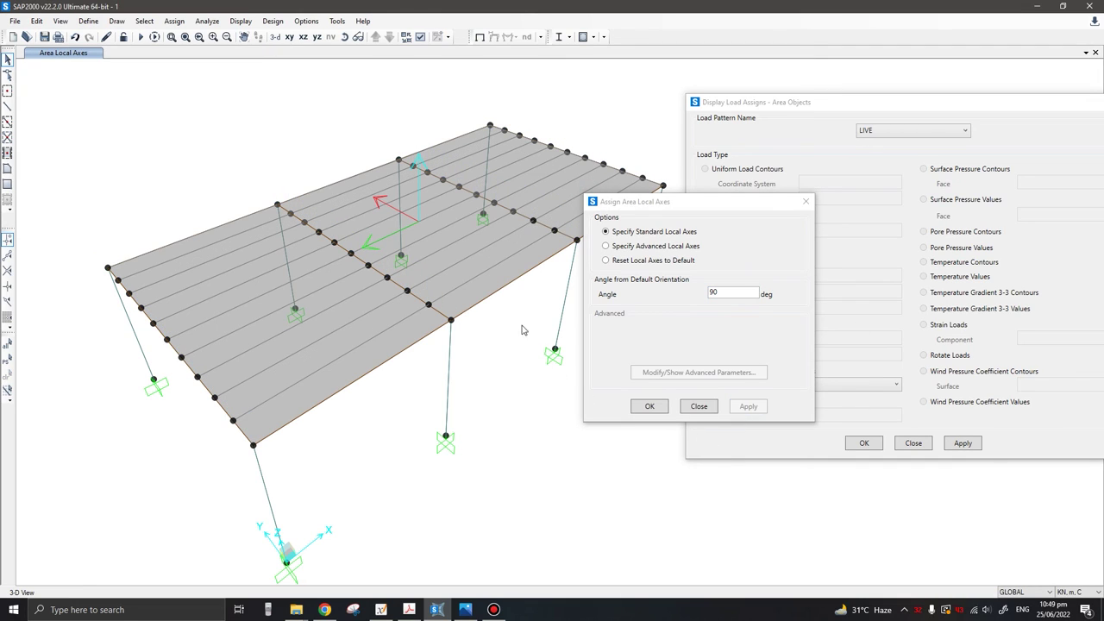
pyautogui.click(705, 408)
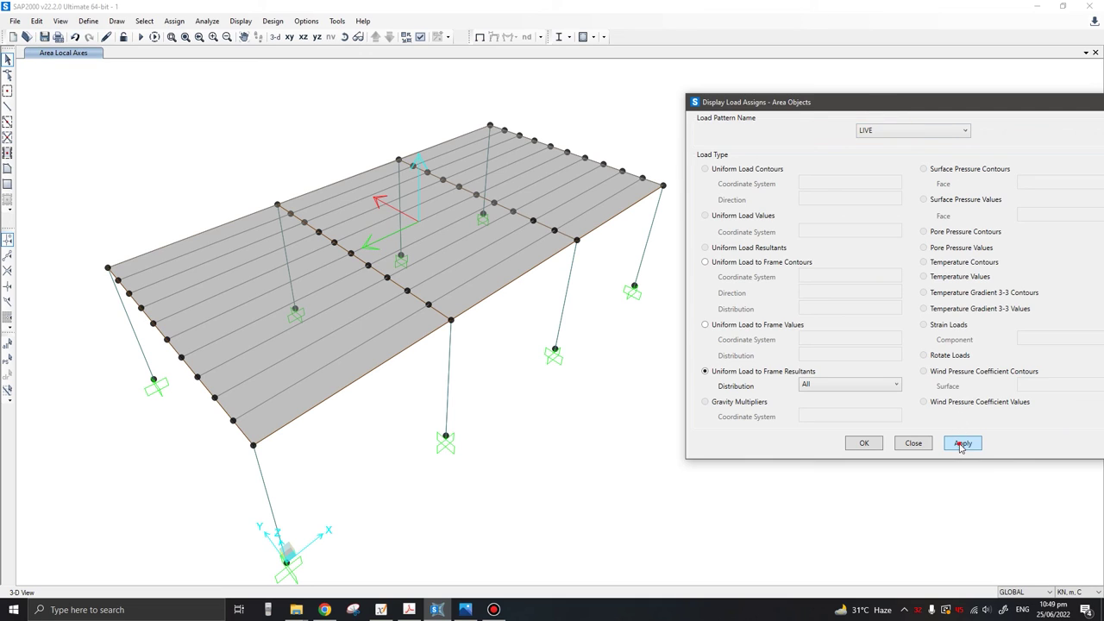
# - Refresh the LIVE load display, now showing 0.4 on interior purlins and 0.2 on edge purlins
pyautogui.click(962, 442)
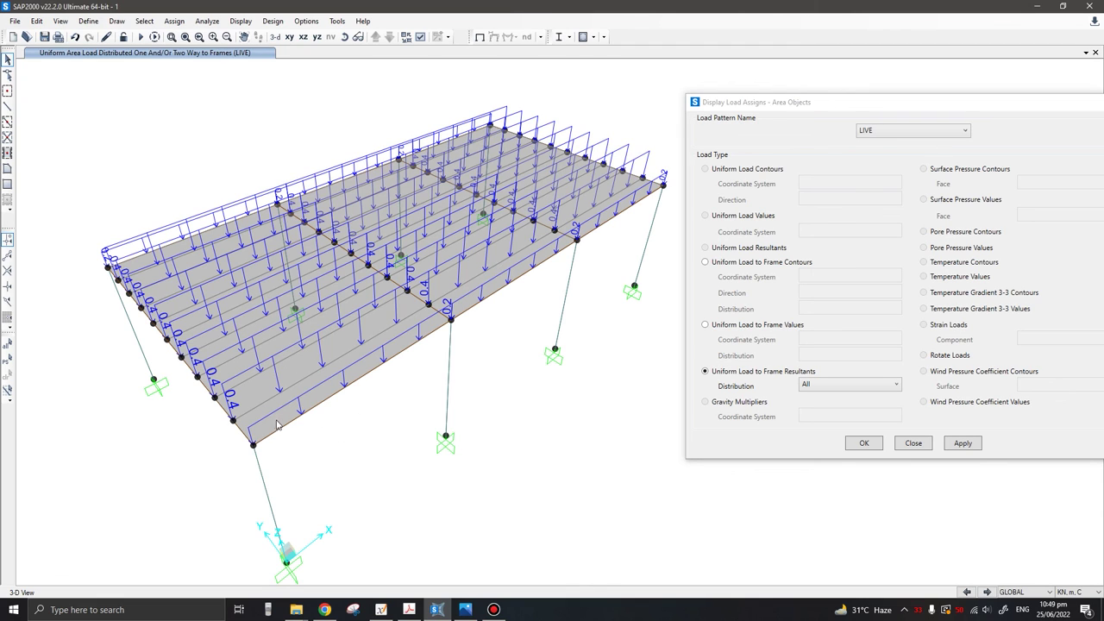
pyautogui.keyDown('shift'); pyautogui.moveTo(514, 414); pyautogui.dragTo(466, 510, button='middle'); pyautogui.keyUp('shift')
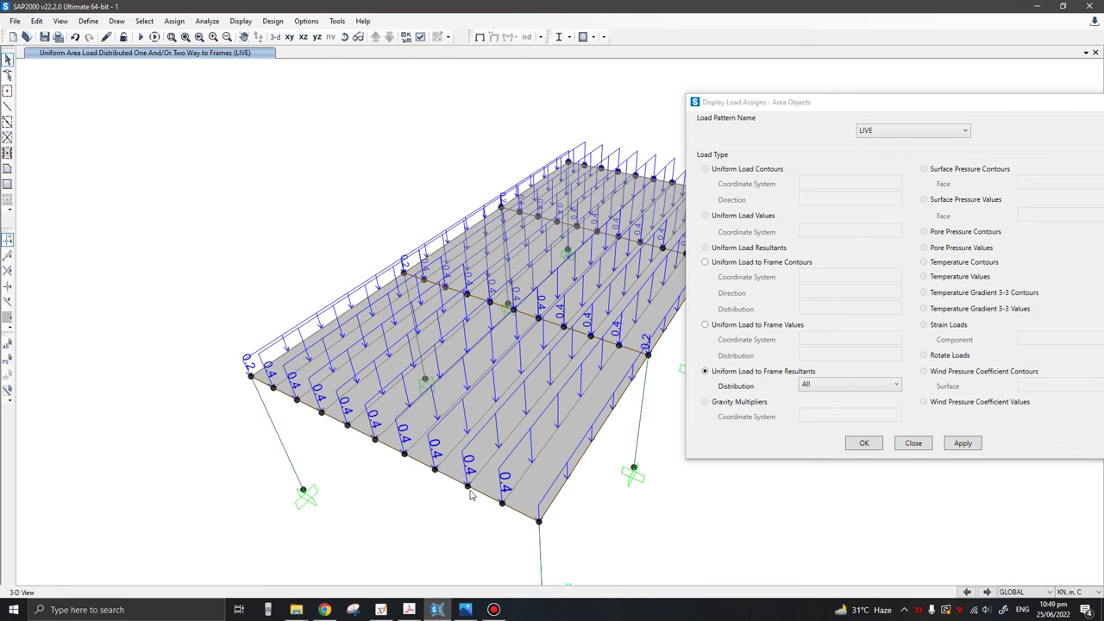
pyautogui.moveTo(473, 493)
pyautogui.mouseDown(button='middle')
pyautogui.moveTo(461, 463)
pyautogui.moveTo(369, 442)
pyautogui.mouseUp(button='middle')
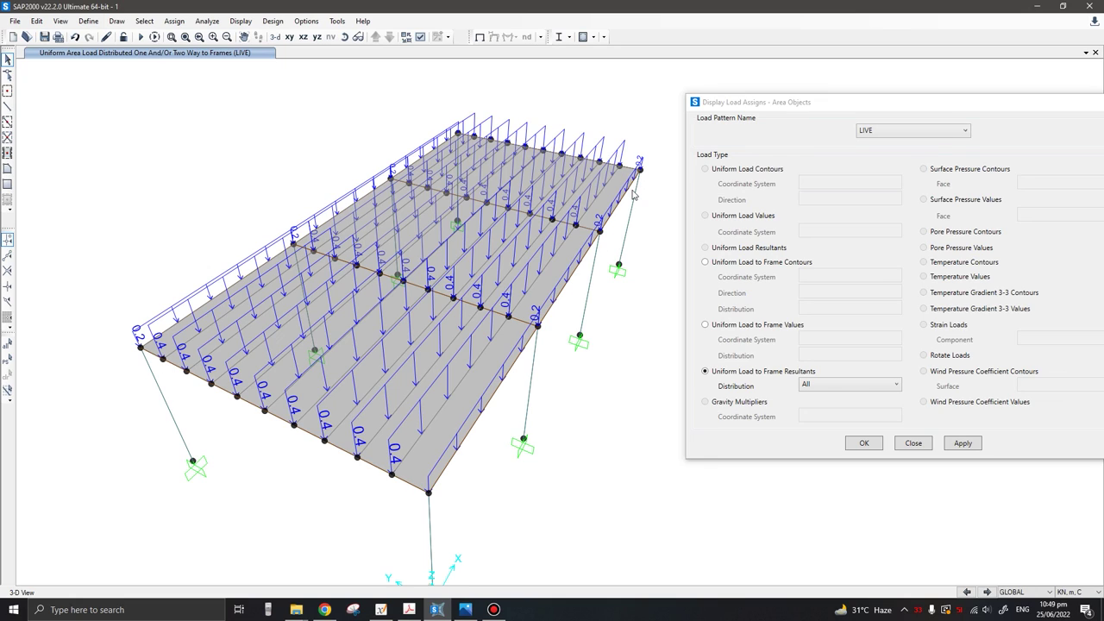
pyautogui.click(925, 445)
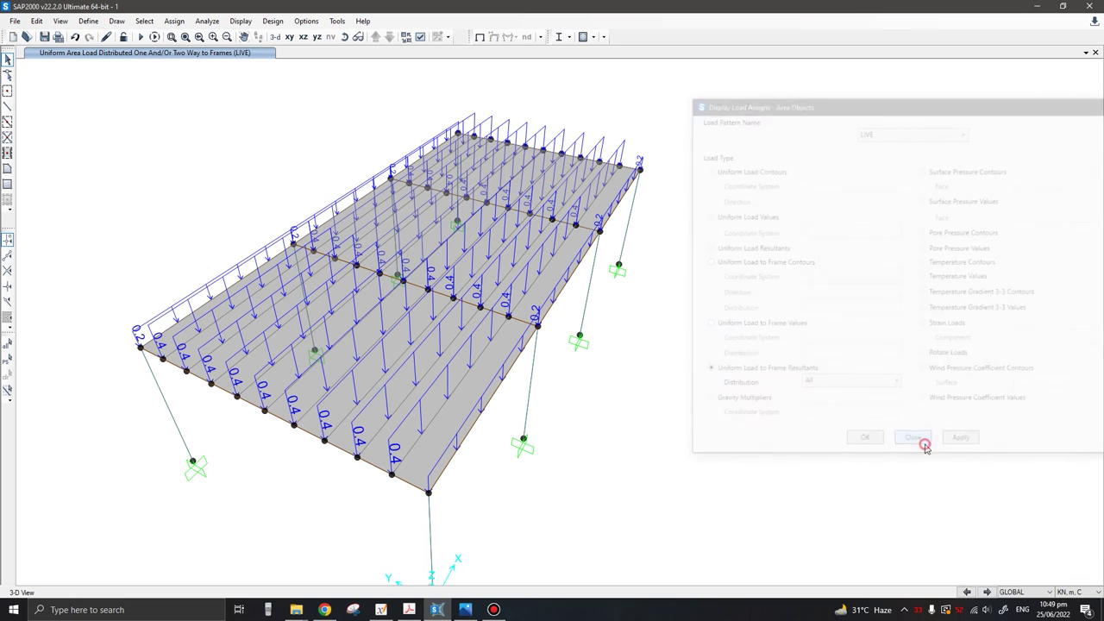
# - Reset to the standard 3-D view and orbit the loaded roof frame to inspect it
pyautogui.click(278, 186)
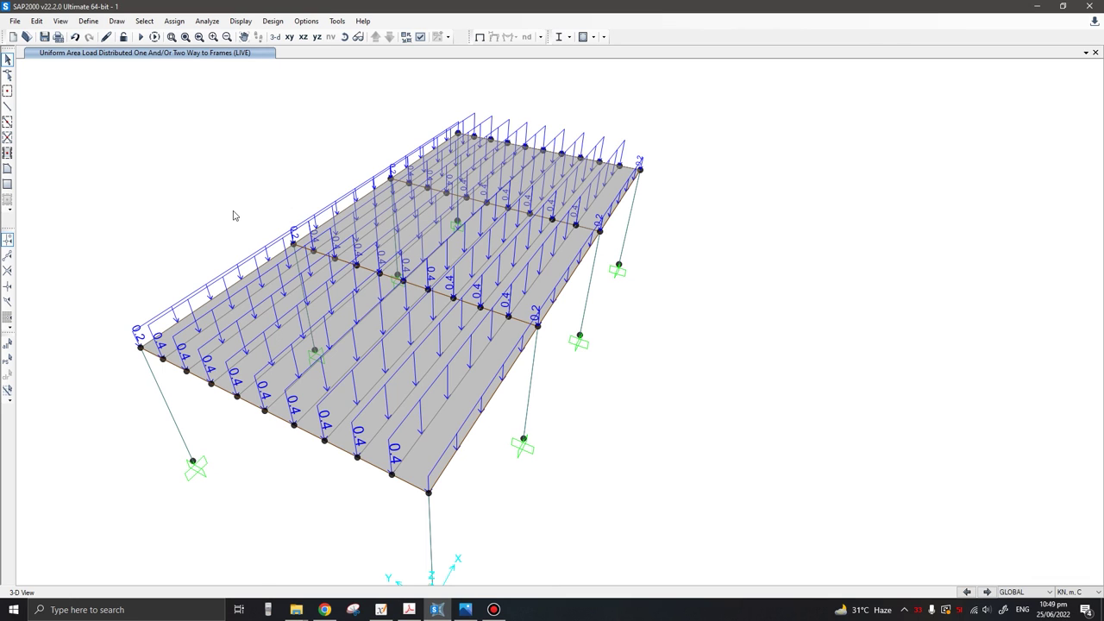
pyautogui.press('F4')
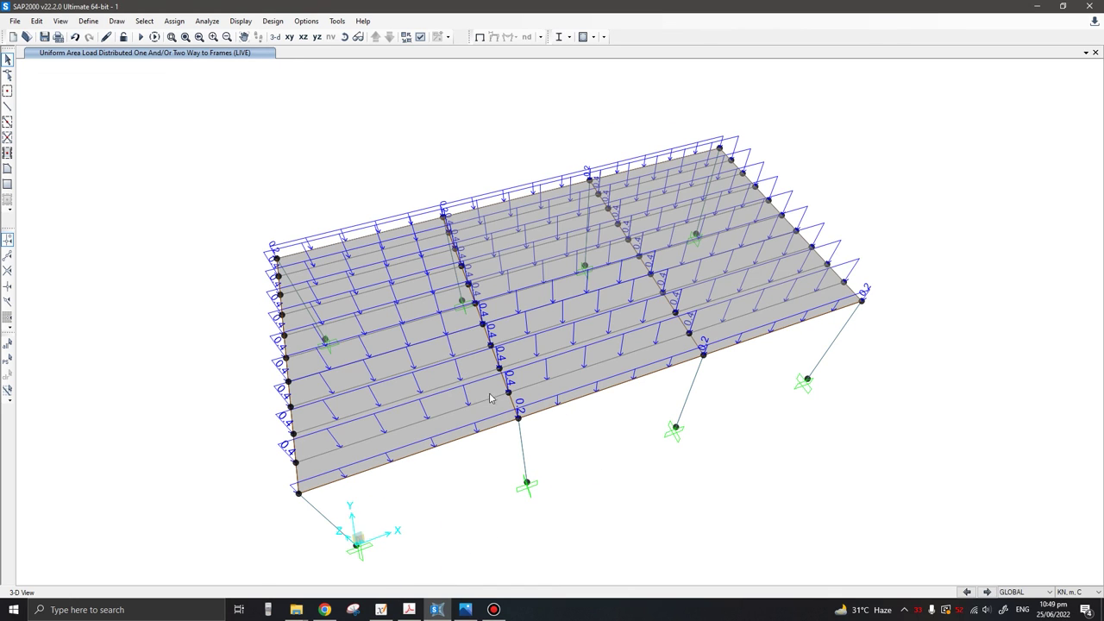
pyautogui.keyDown('shift'); pyautogui.moveTo(537, 446); pyautogui.dragTo(472, 450, button='middle'); pyautogui.keyUp('shift')
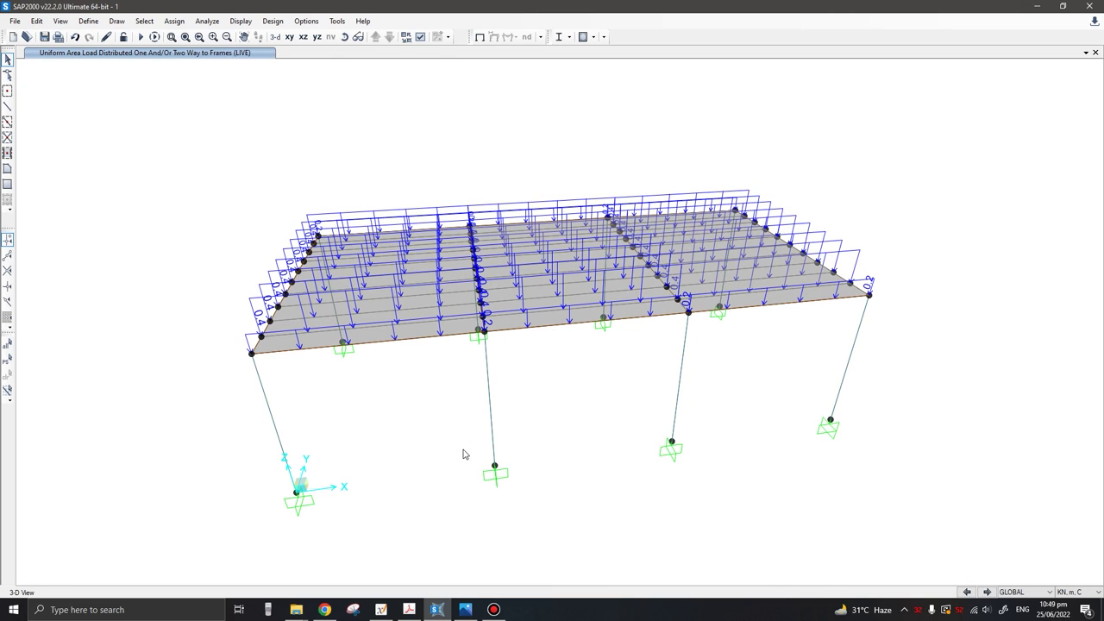
pyautogui.moveTo(374, 151); pyautogui.dragTo(333, 468, button='middle')
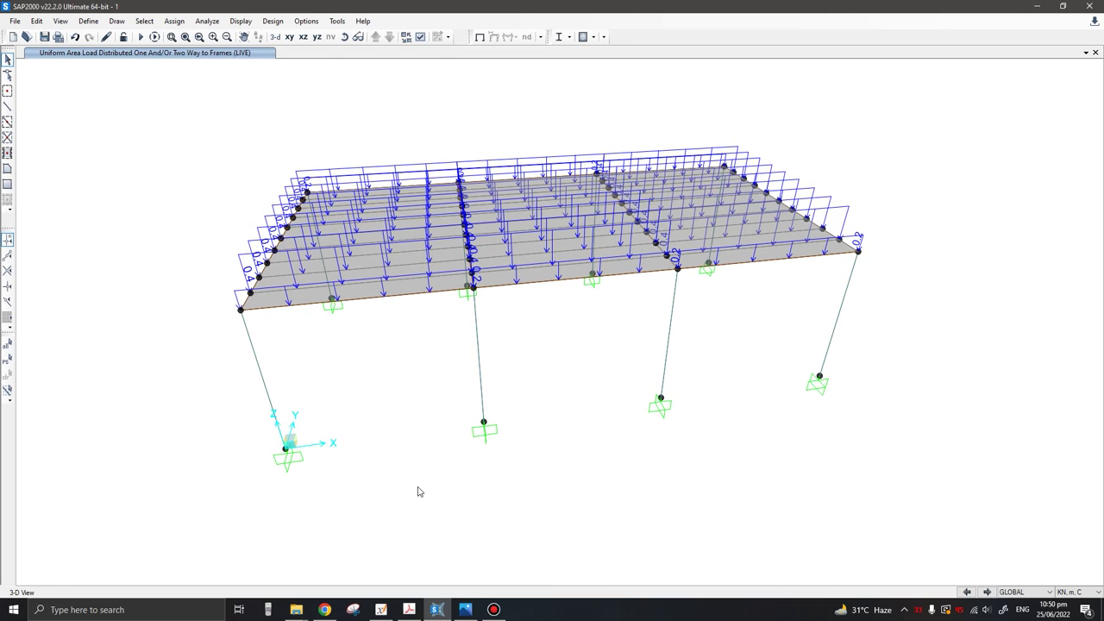
pyautogui.moveTo(419, 491)
pyautogui.keyDown('shift'); pyautogui.mouseDown(button='middle')
pyautogui.moveTo(443, 503)
pyautogui.moveTo(429, 503)
pyautogui.mouseUp(button='middle'); pyautogui.keyUp('shift')
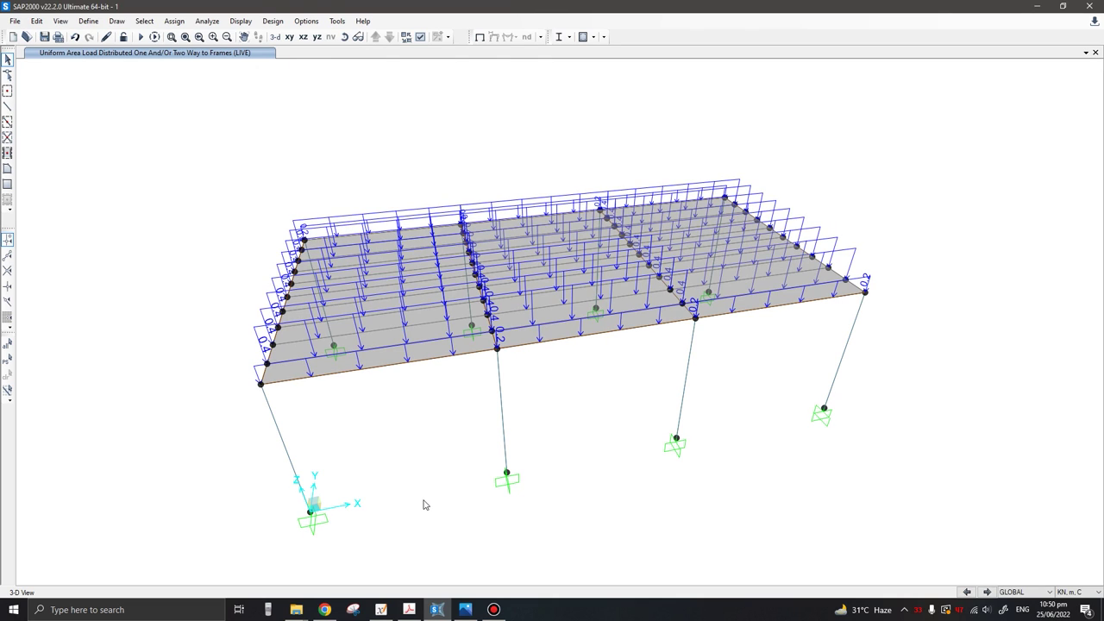